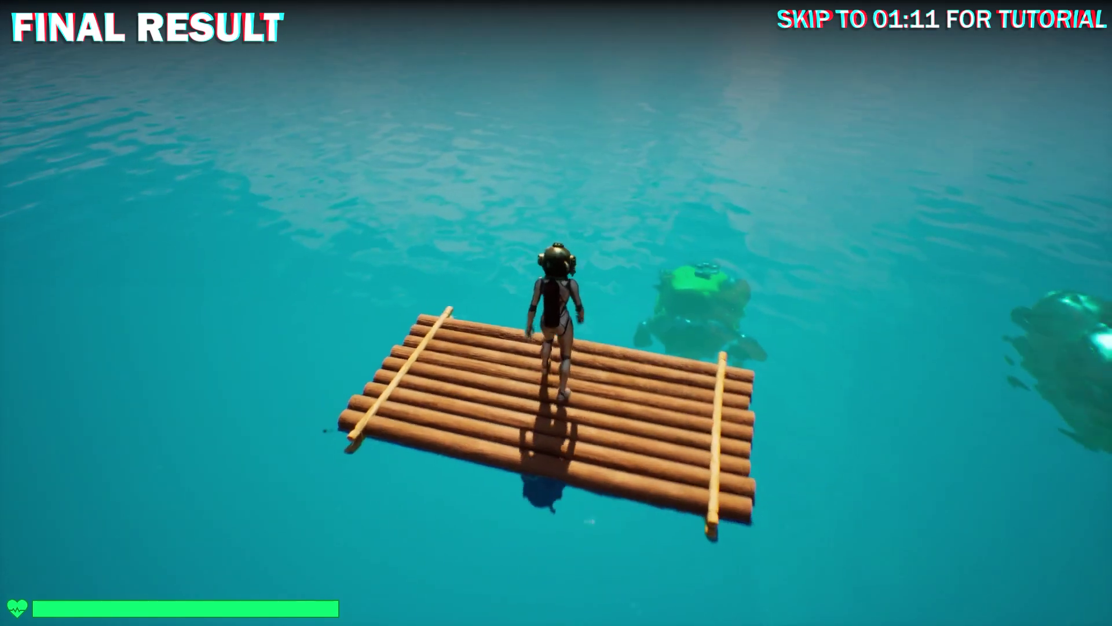
key(space)
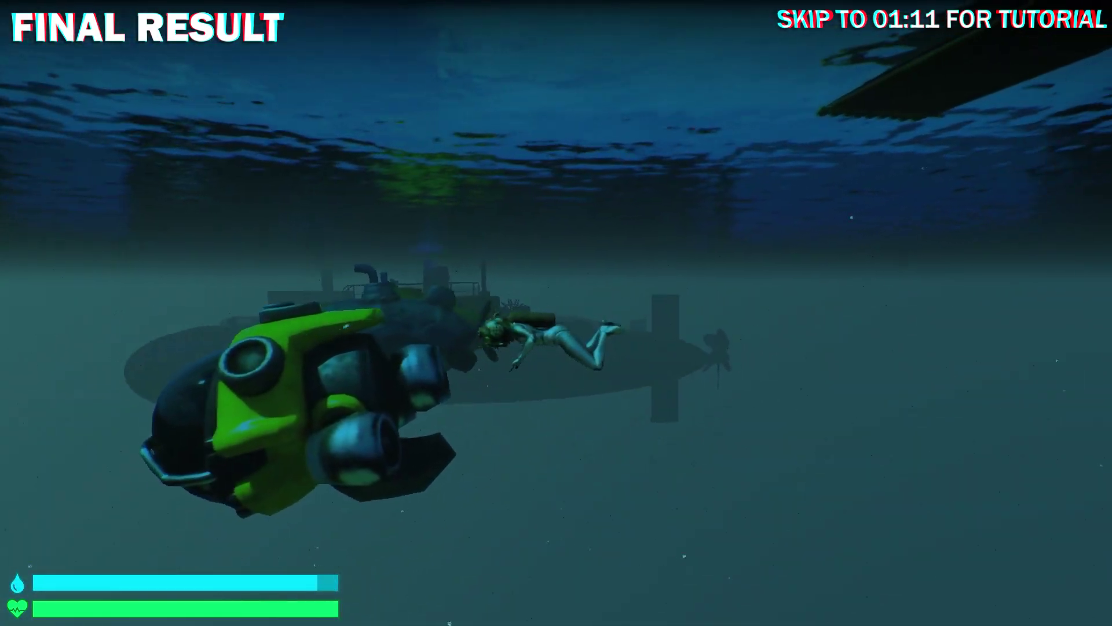
key(f)
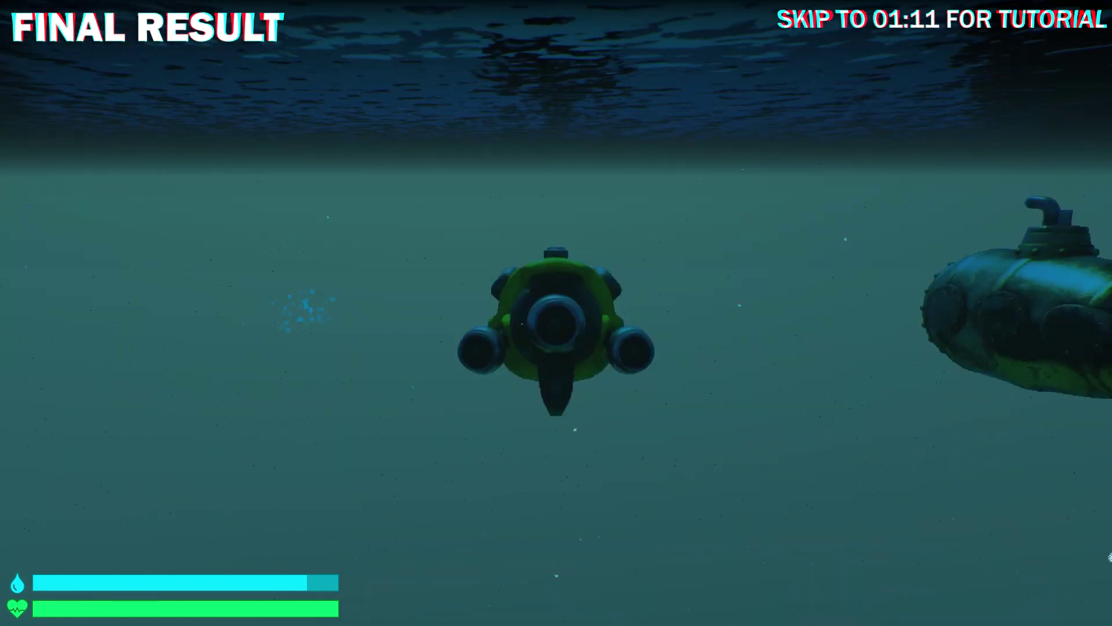
key(w)
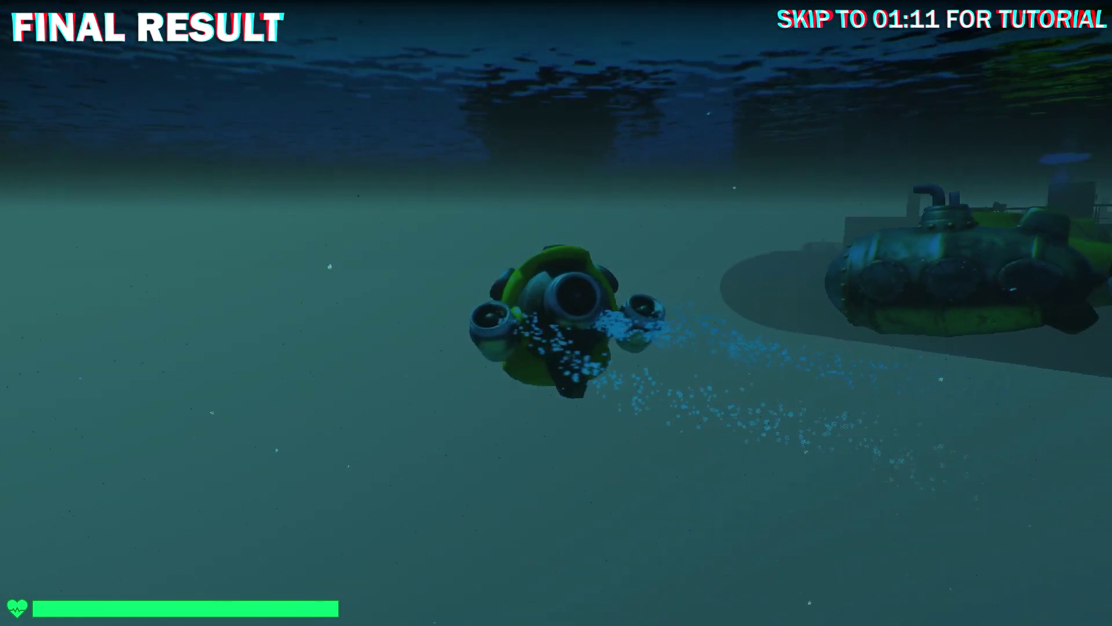
key(ctrl)
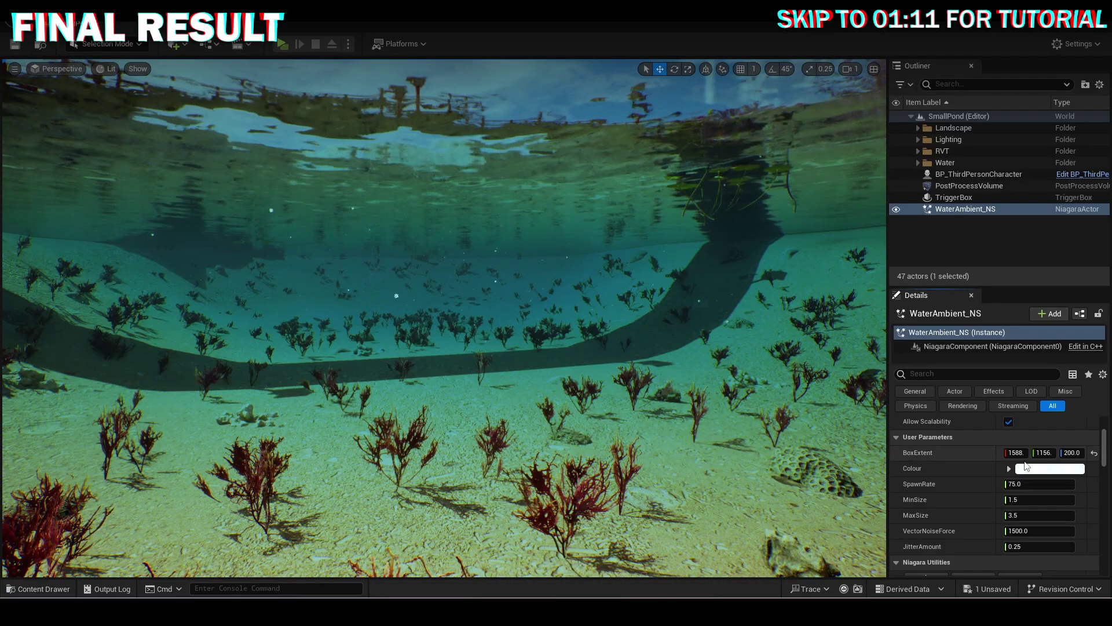
Try a yellow Colour on the WaterAmbient_NS particles and reset it to the default
click(1029, 469)
drag(860, 409, 901, 433)
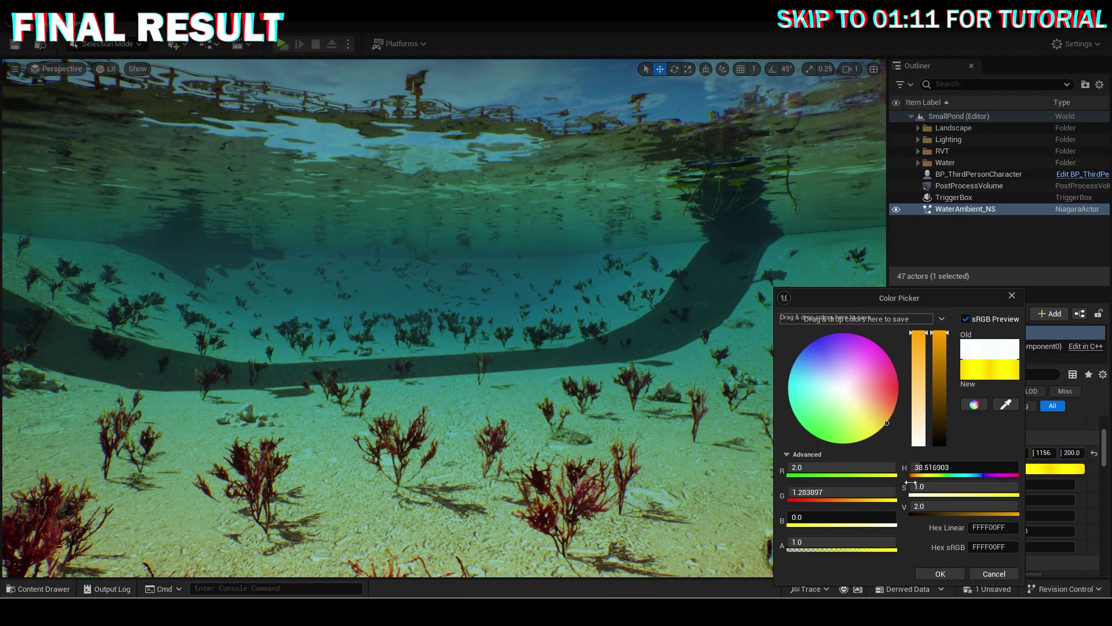
click(926, 573)
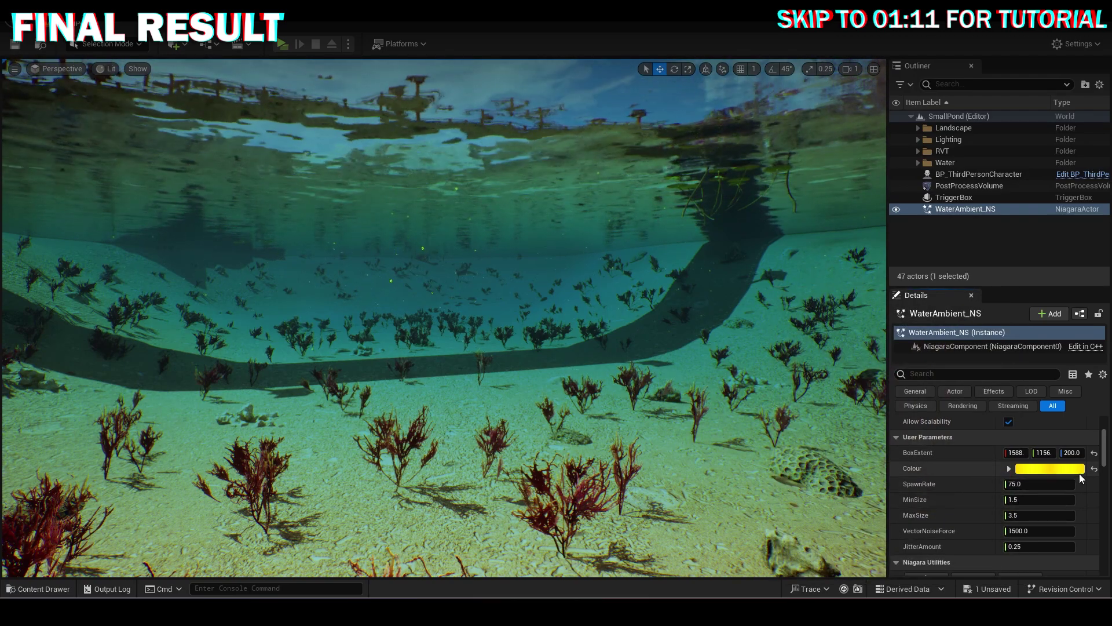
click(1094, 468)
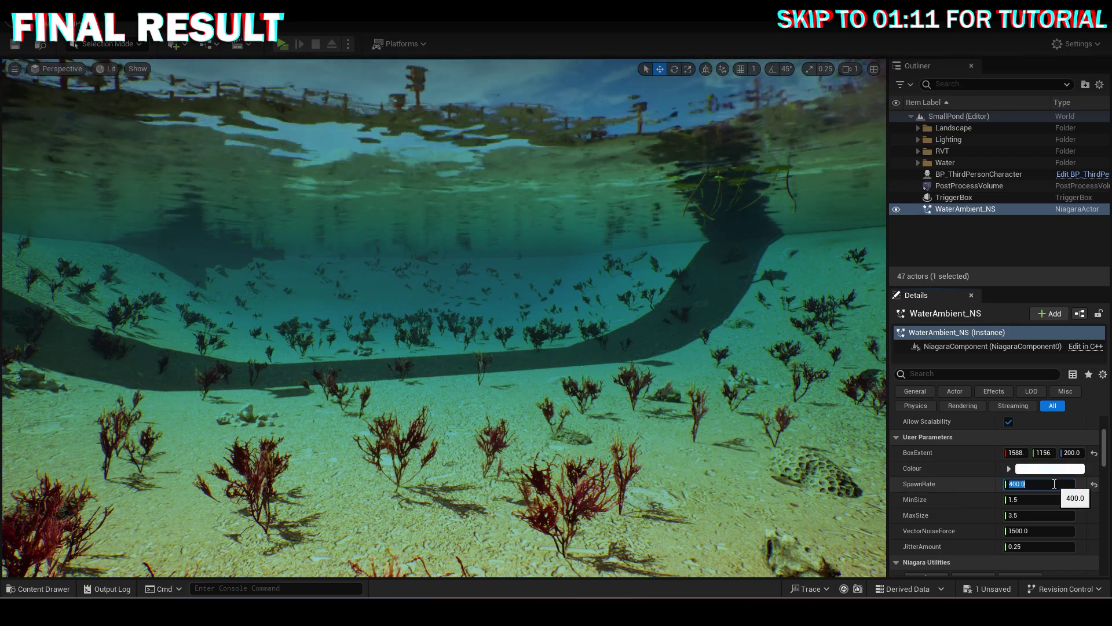
Set the WaterAmbient_NS SpawnRate to 75 and reset its MinSize and MaxSize to their defaults
text(75)
key(Return)
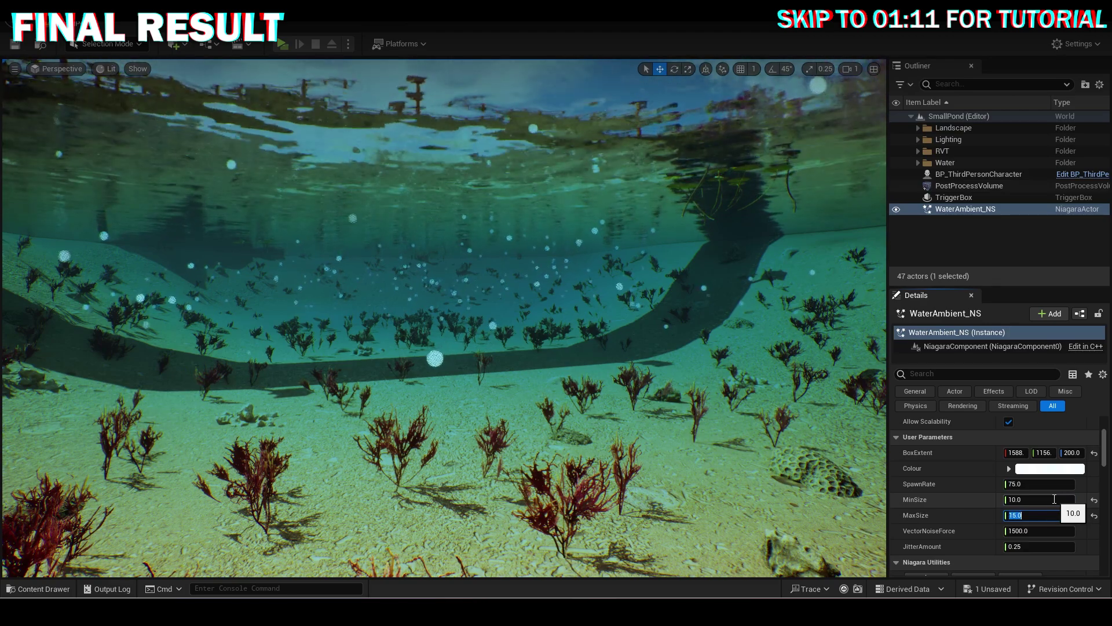
click(1094, 499)
click(1094, 515)
Try a VectorNoiseForce of 3000 and a JitterAmount of 0.1, and reset both to their defaults
click(1040, 532)
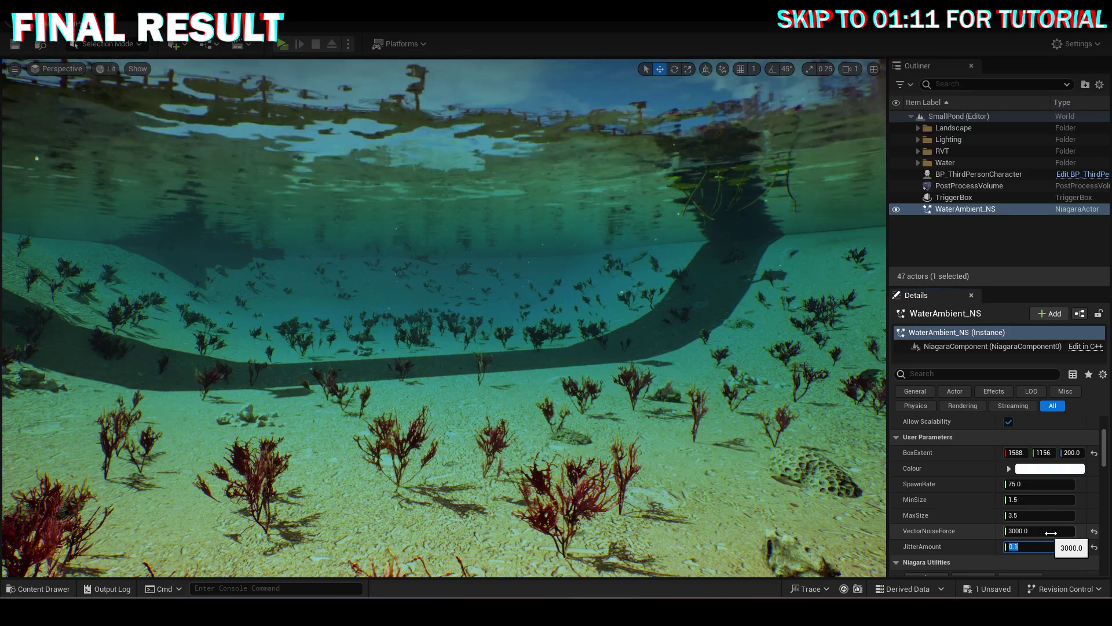
click(1094, 530)
click(1094, 547)
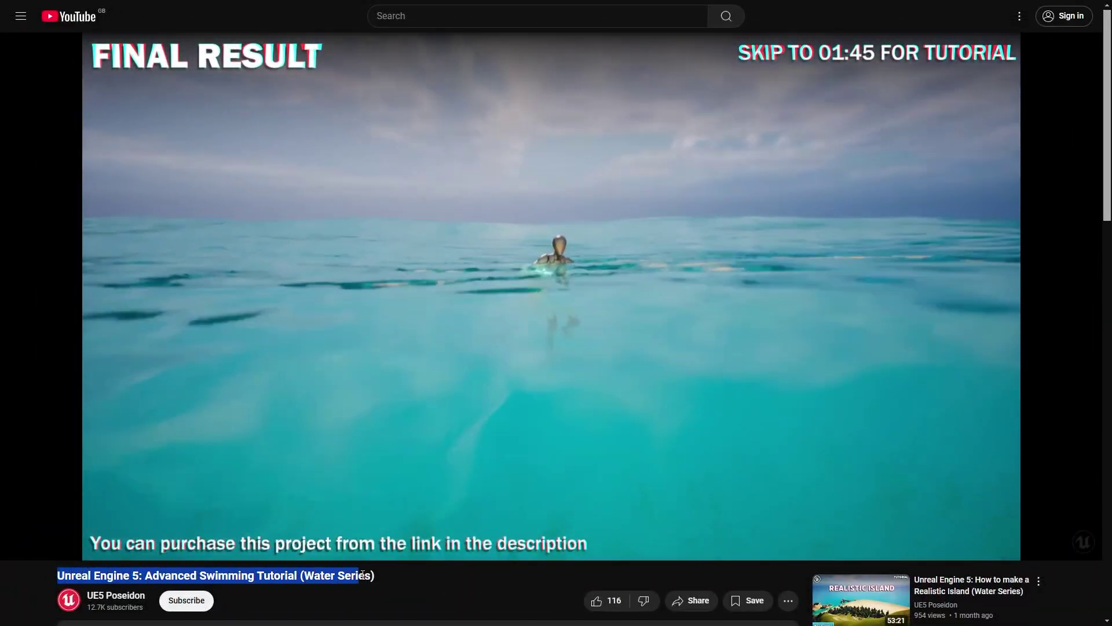
click(391, 576)
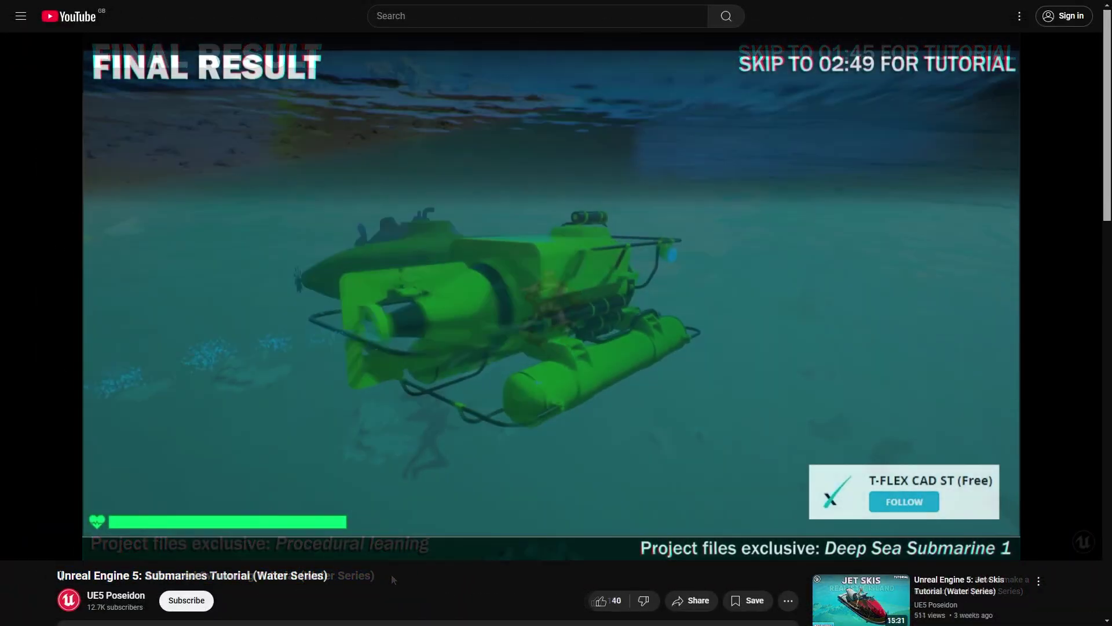
drag(57, 575, 338, 576)
click(338, 576)
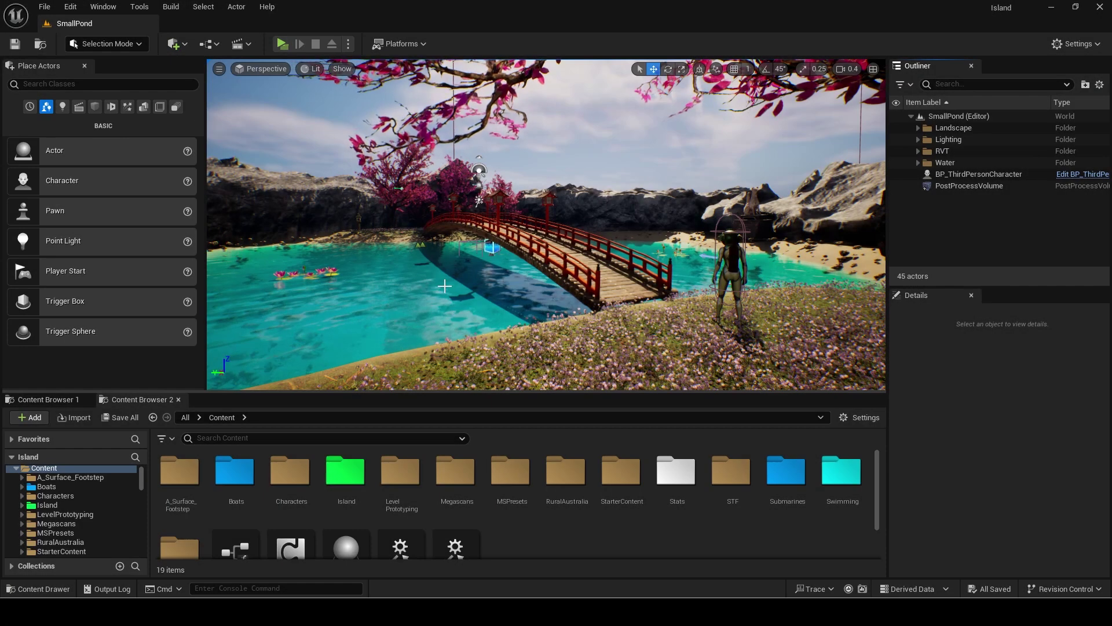
Preview the SmallPond level and run the character into the pond to examine the underwater look
click(444, 286)
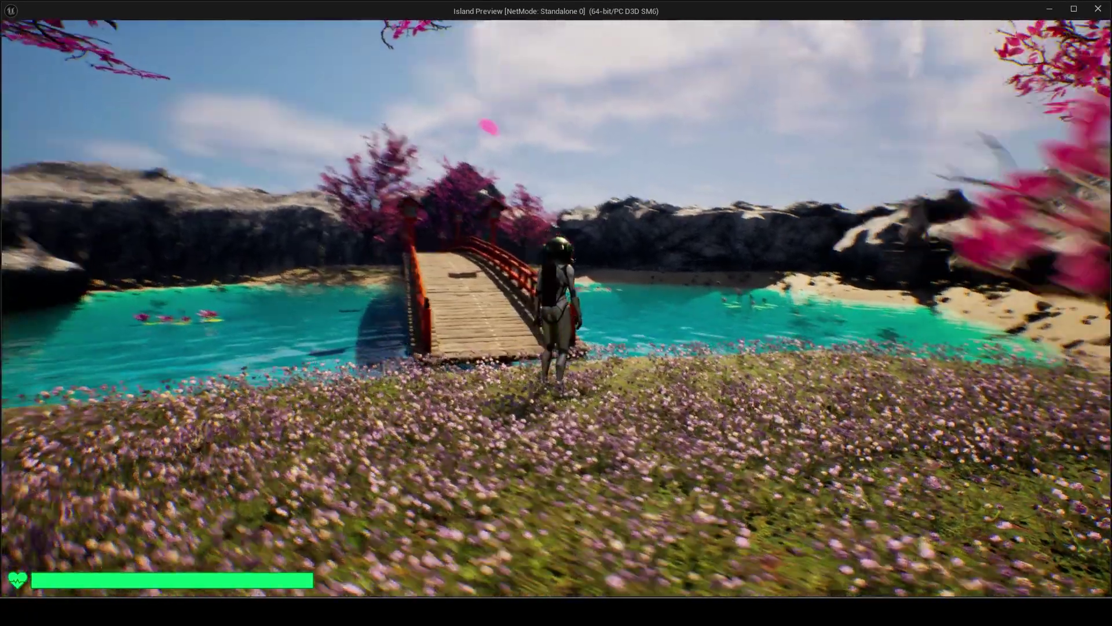
key(w)
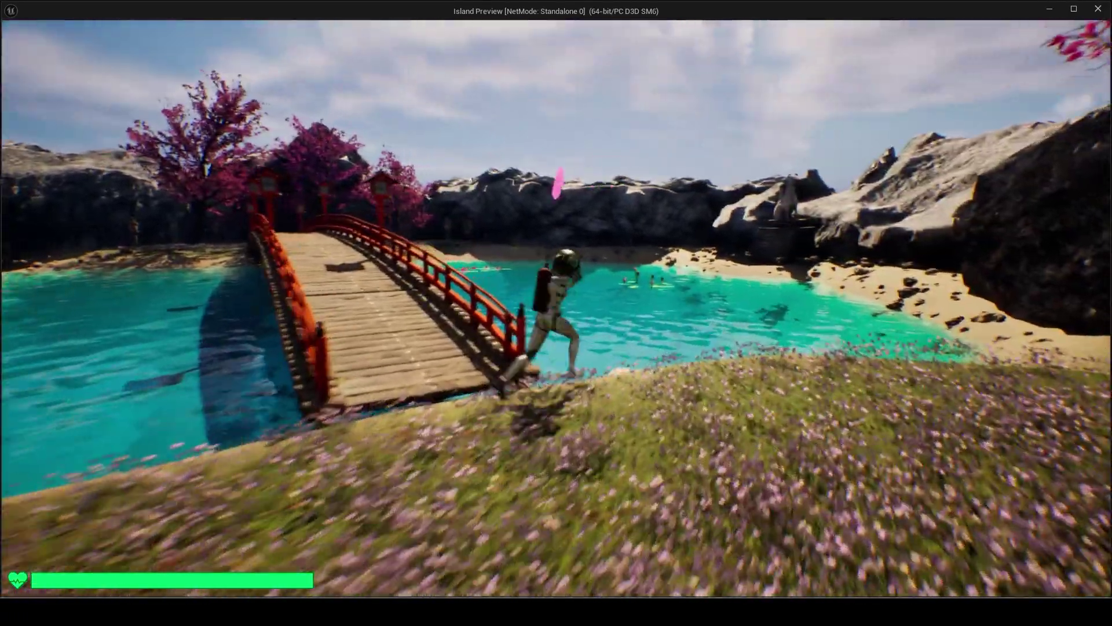
key(w)
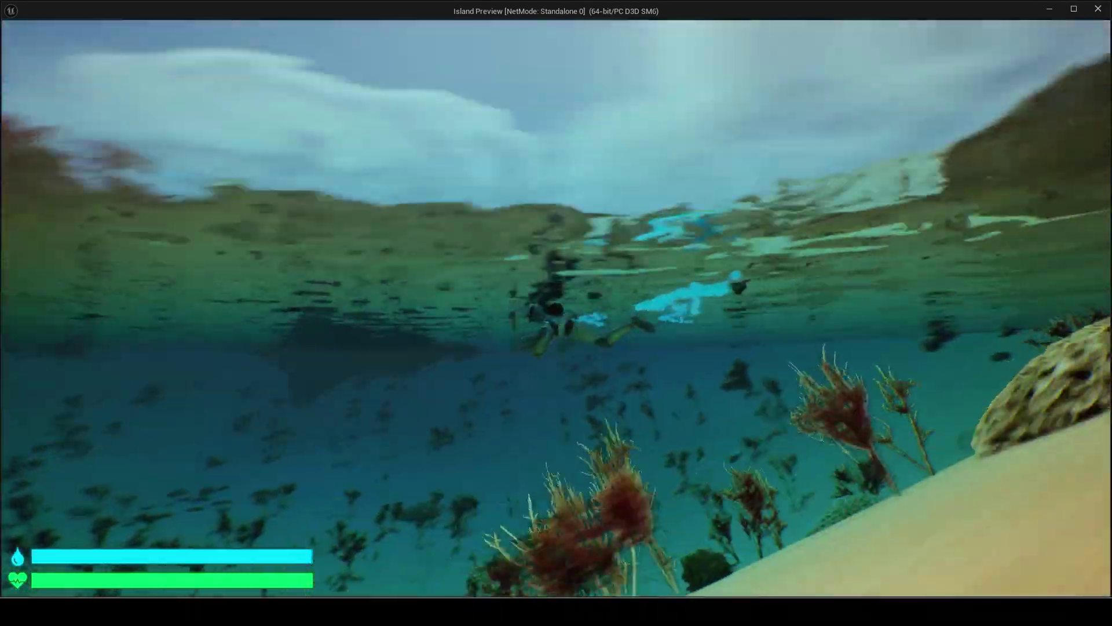
key(w)
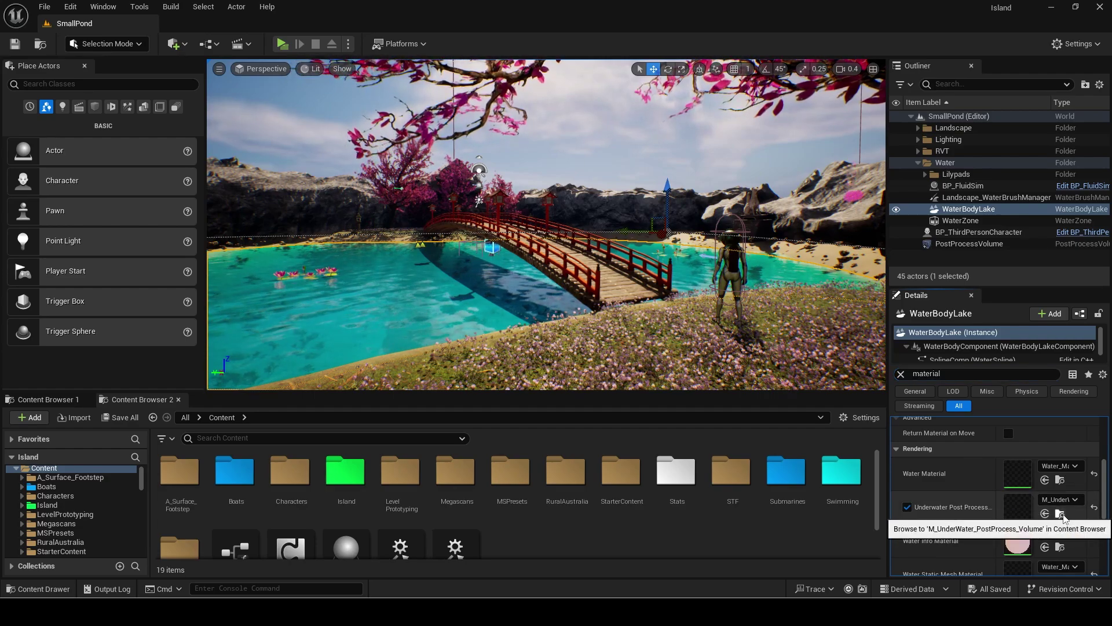
Browse to the WaterBodyLake's underwater post process material and show the Island folder in the other content browser
click(1062, 515)
click(49, 400)
click(47, 517)
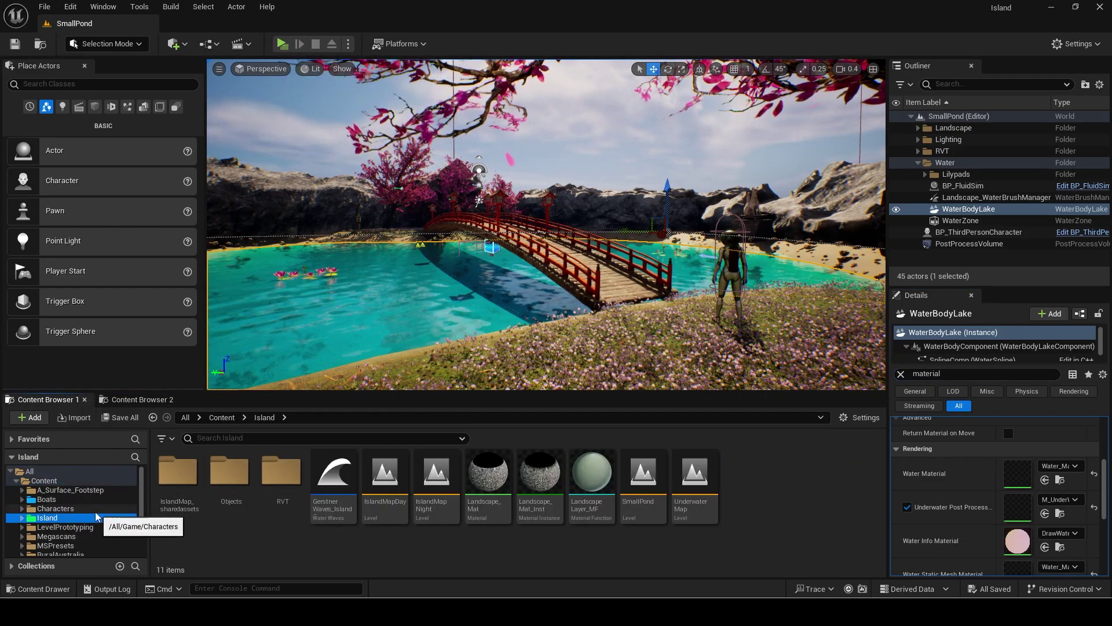
Create a folder named Water inside the Island folder and open it
right_click(227, 535)
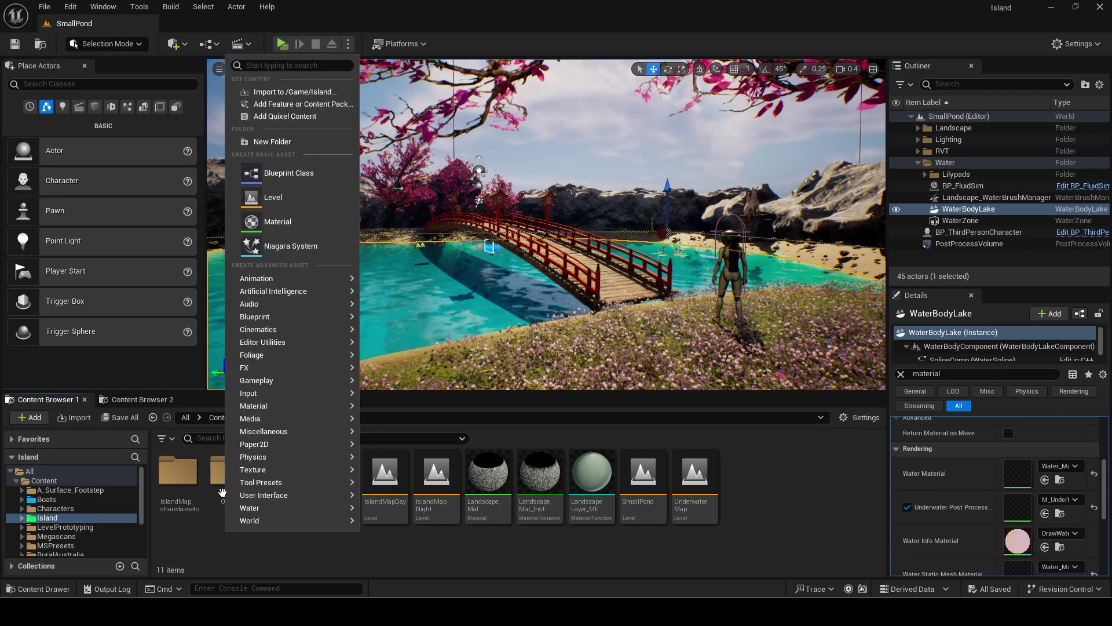
click(295, 145)
text(W)
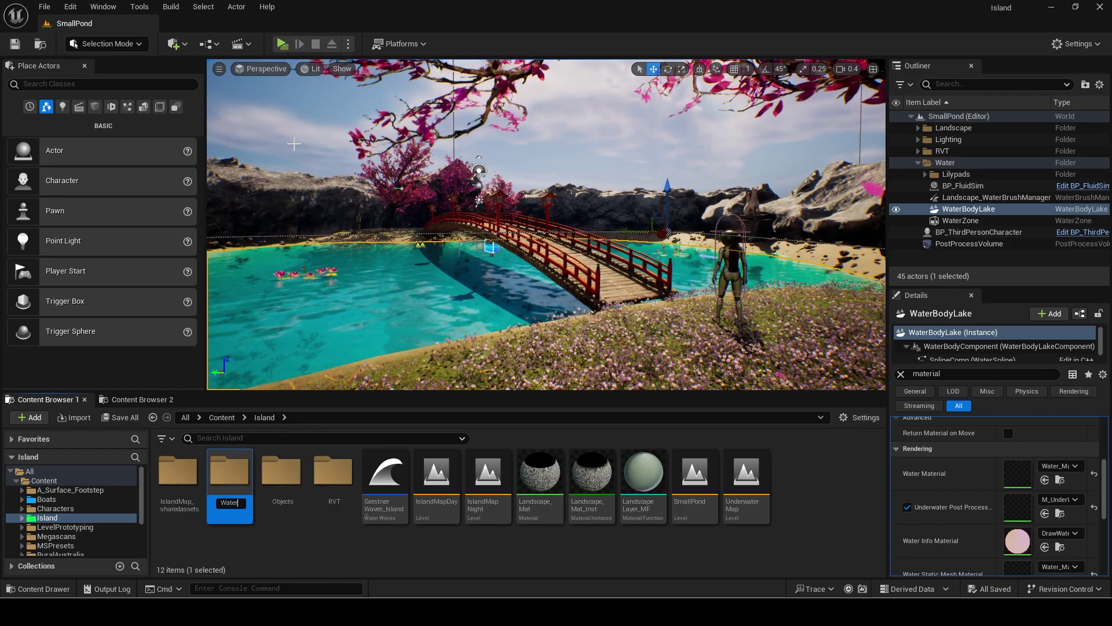
text(ater)
key(Return)
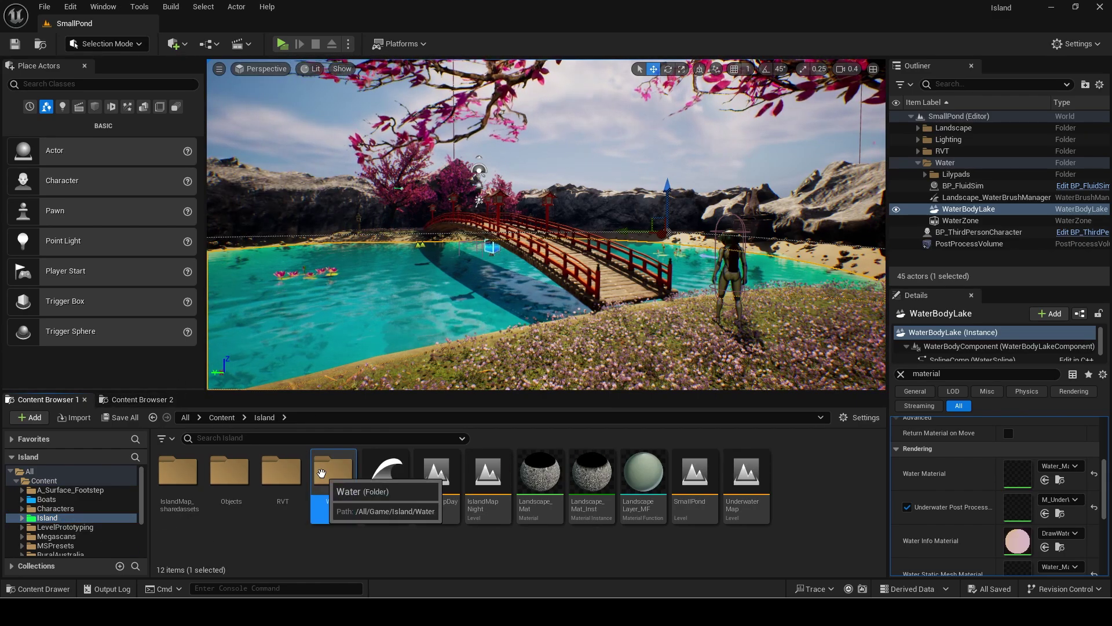
double_click(334, 485)
Create a material instance of M_UnderWater_PostProcess_Volume and add "Clear" before "UnderWater" in its name
click(139, 399)
right_click(233, 472)
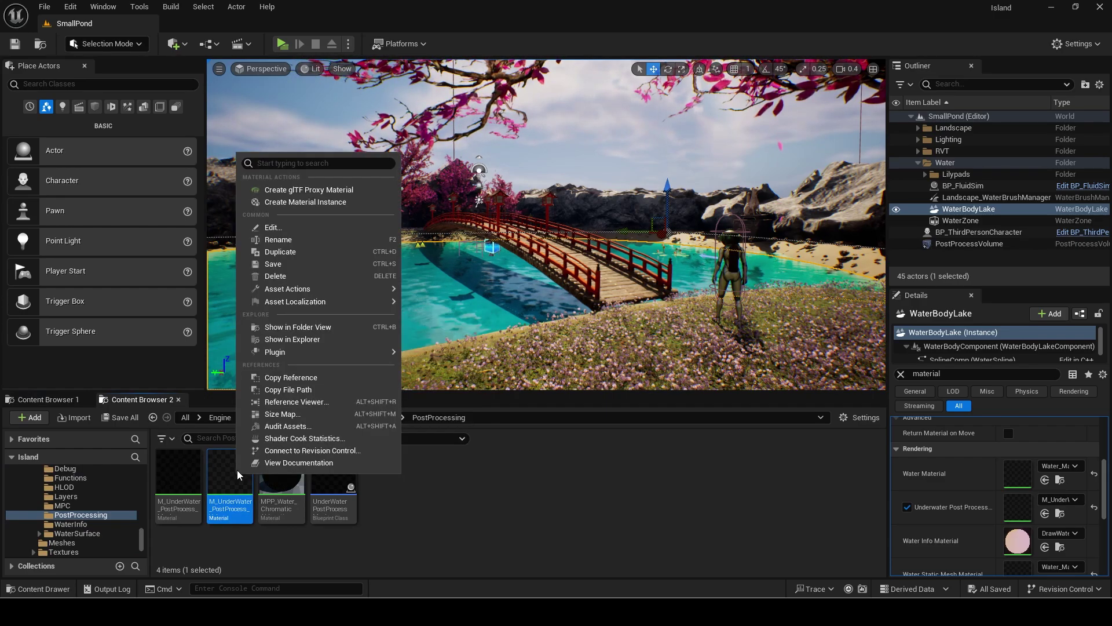
click(295, 208)
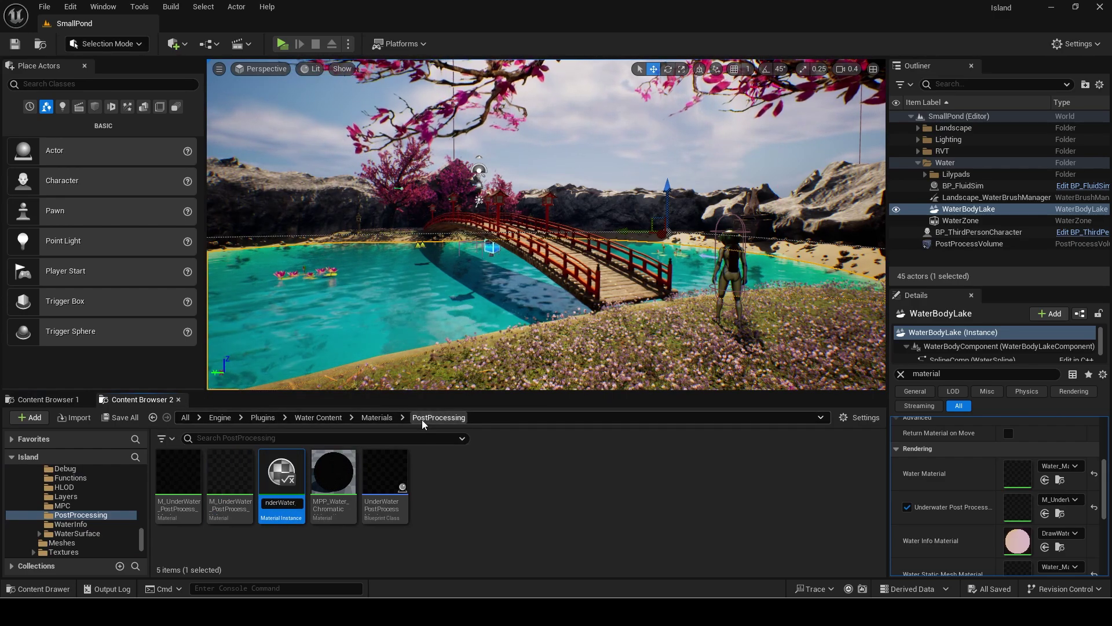
text(Clear)
key(Return)
Place the clear underwater material instance in the Water folder and assign it as WaterBodyLake's underwater post process material
drag(186, 479, 1018, 507)
click(248, 505)
key(w)
right_drag(754, 348, 788, 341)
scroll(759, 348, up, 2)
scroll(800, 336, up, 1)
key(q)
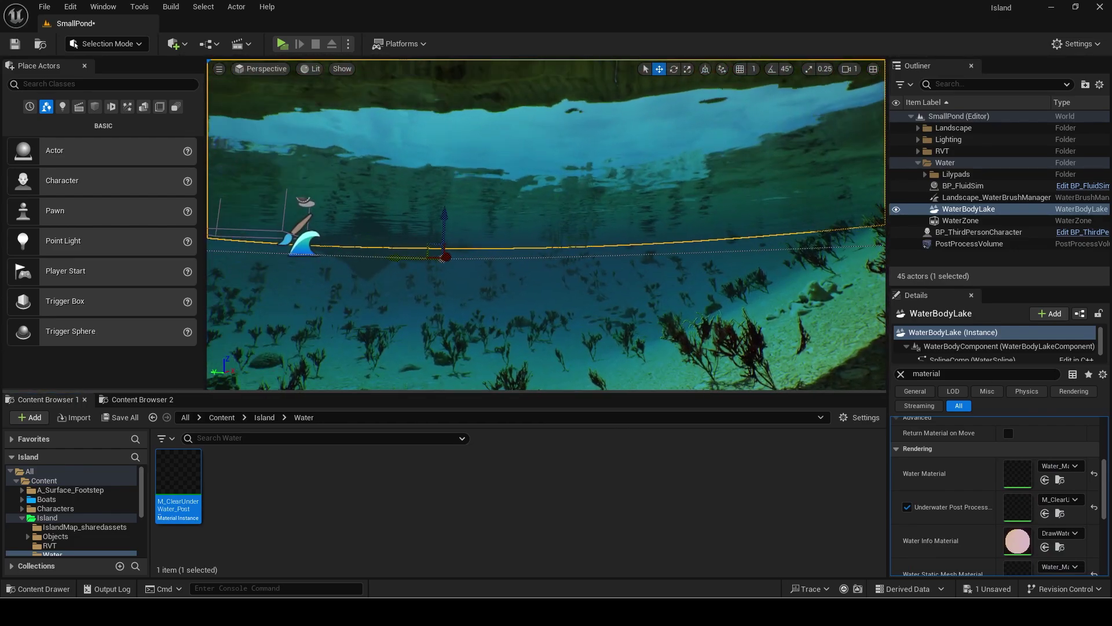
Open the clear underwater material instance in a floating window over the level and enable its Absorption colour for editing
double_click(178, 487)
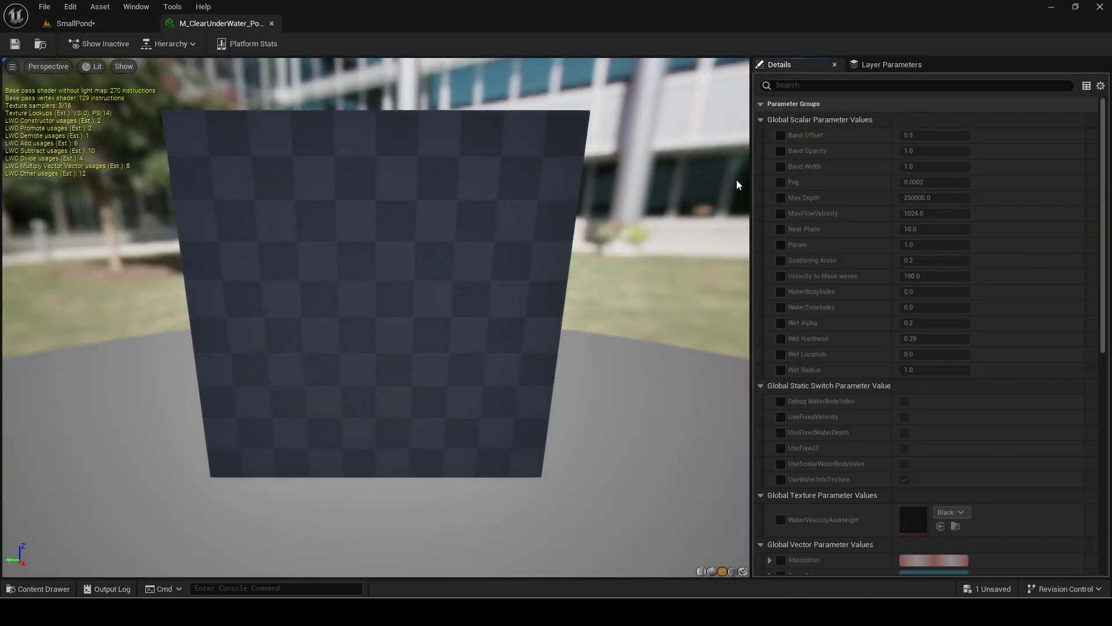
scroll(836, 297, down, 5)
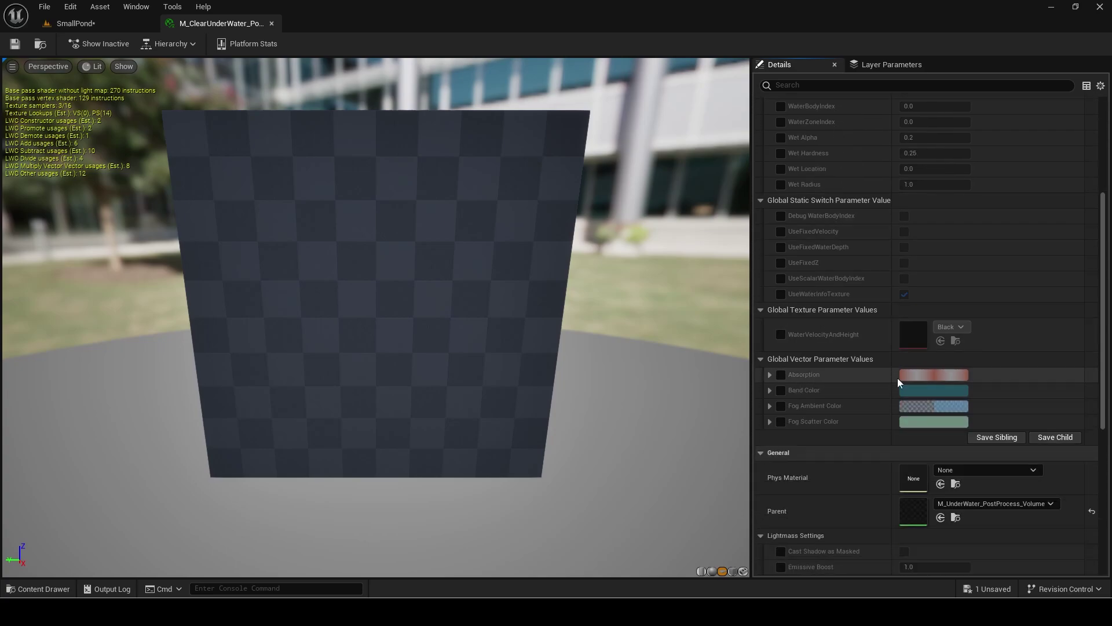
drag(219, 24, 125, 96)
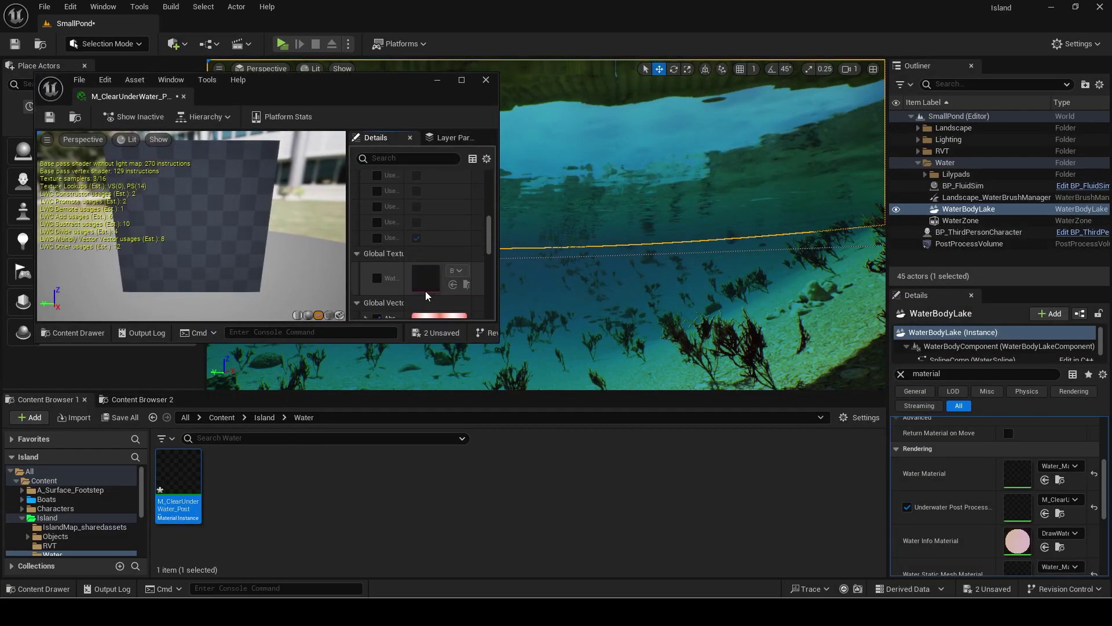
click(439, 208)
drag(572, 218, 328, 116)
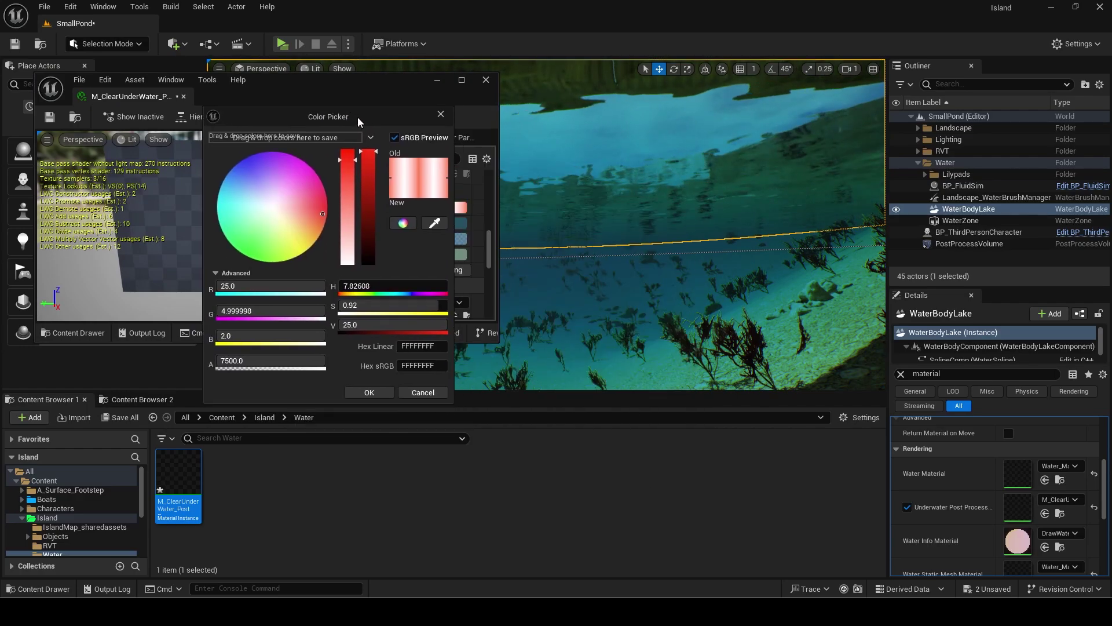
Try Absorption colour brightness values (V) of 50, 100 and 20
click(376, 323)
text(50)
key(Return)
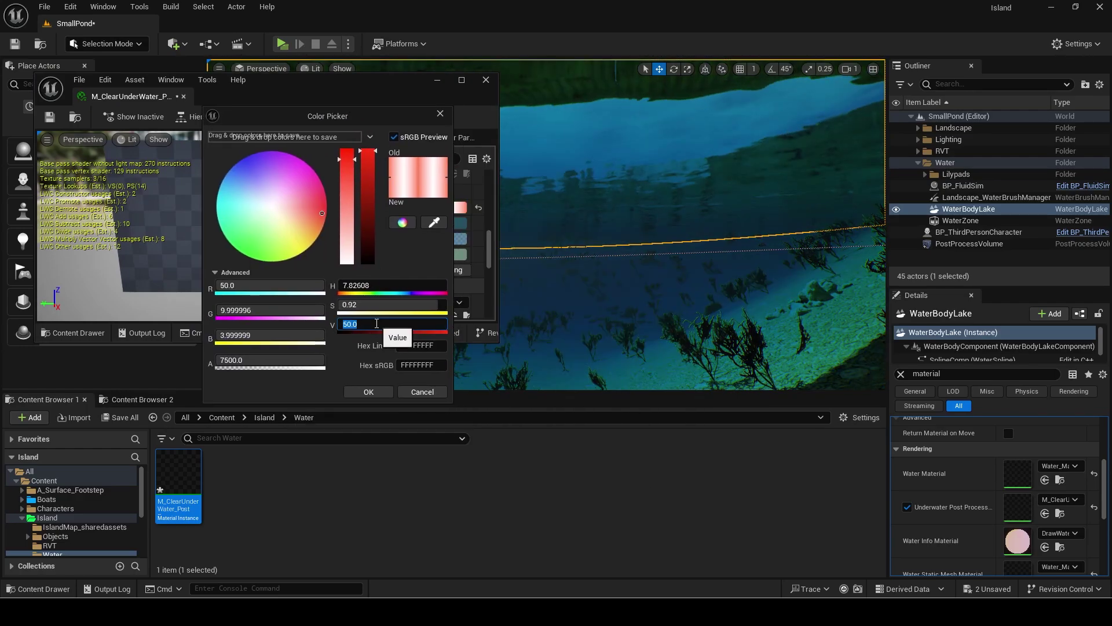
text(100)
key(Return)
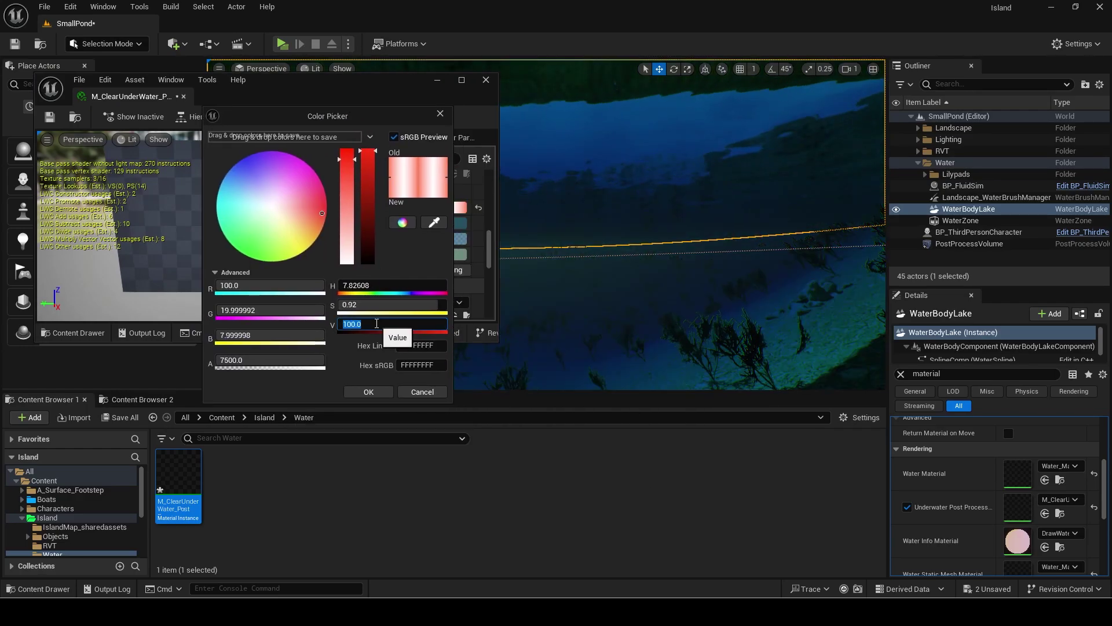
text(20)
key(Return)
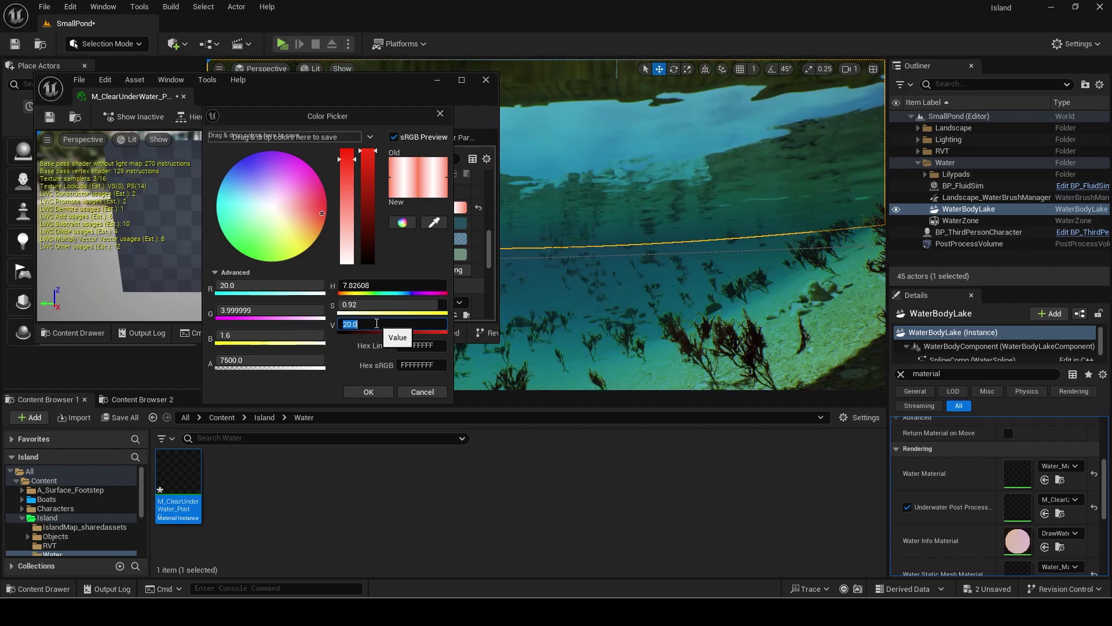
Set the Absorption colour's brightness (V) to 10 and accept the colour
text(10)
key(Return)
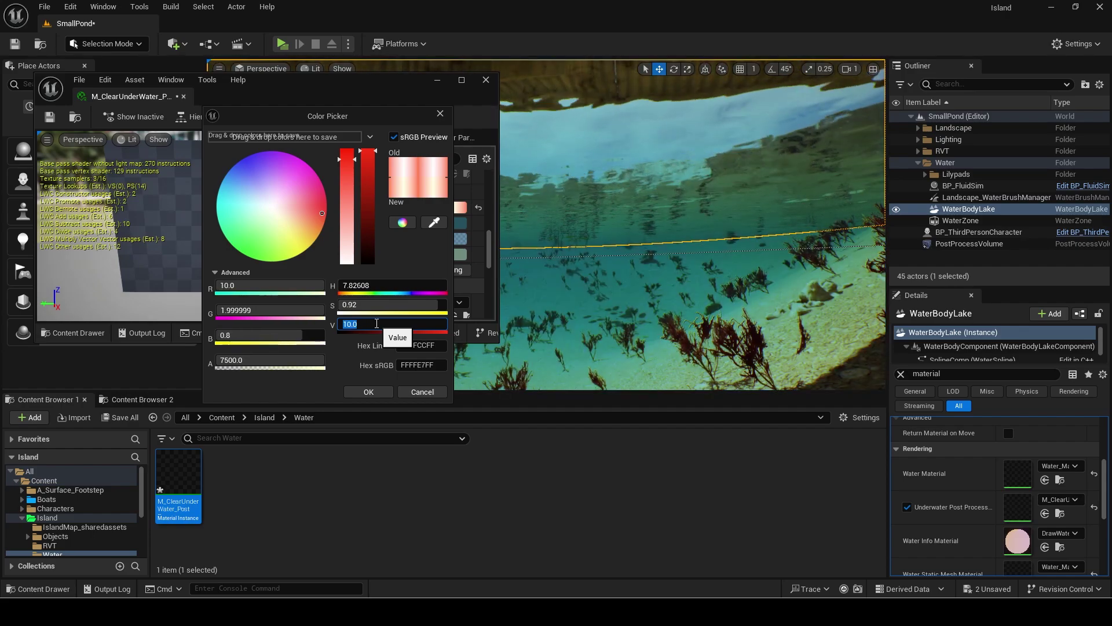
click(374, 403)
click(359, 390)
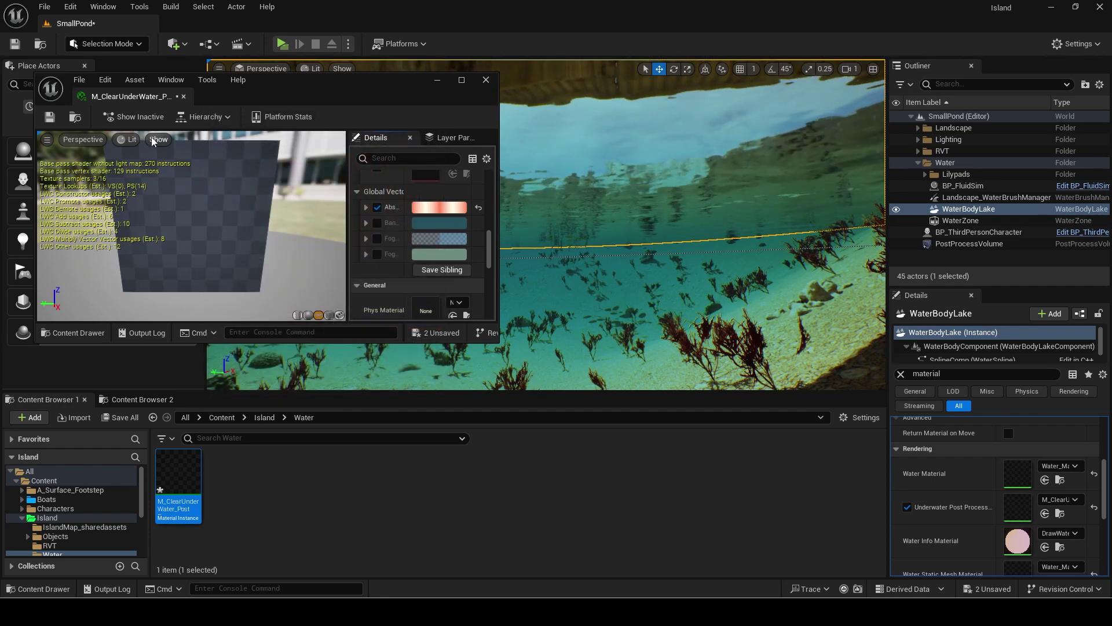
Return to the SmallPond level and preview the adjusted water by running the character into the pond
drag(141, 97, 191, 27)
click(127, 24)
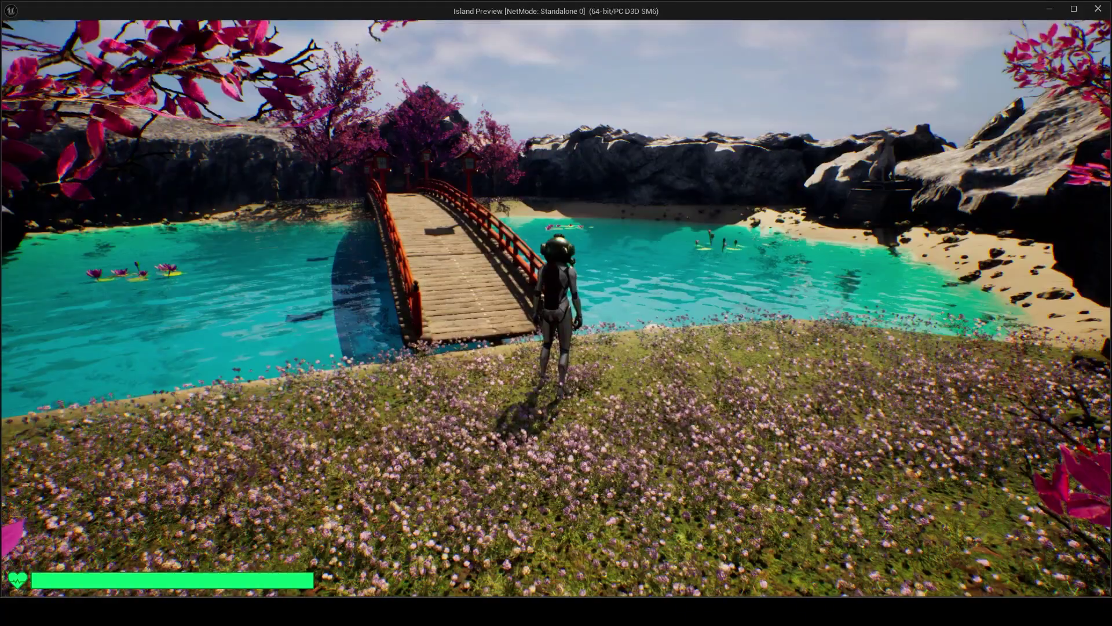
key(w)
key(w)
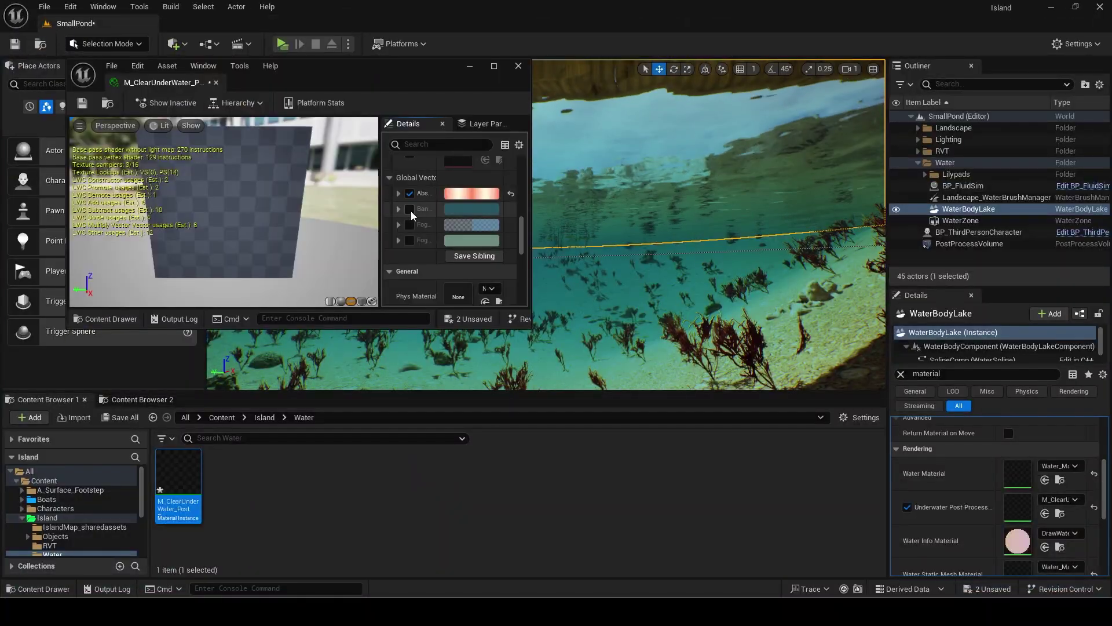
Enable the two fog colour overrides in the clear underwater material instance and open their colours for adjustment
click(484, 224)
drag(579, 235, 342, 146)
click(437, 422)
click(473, 241)
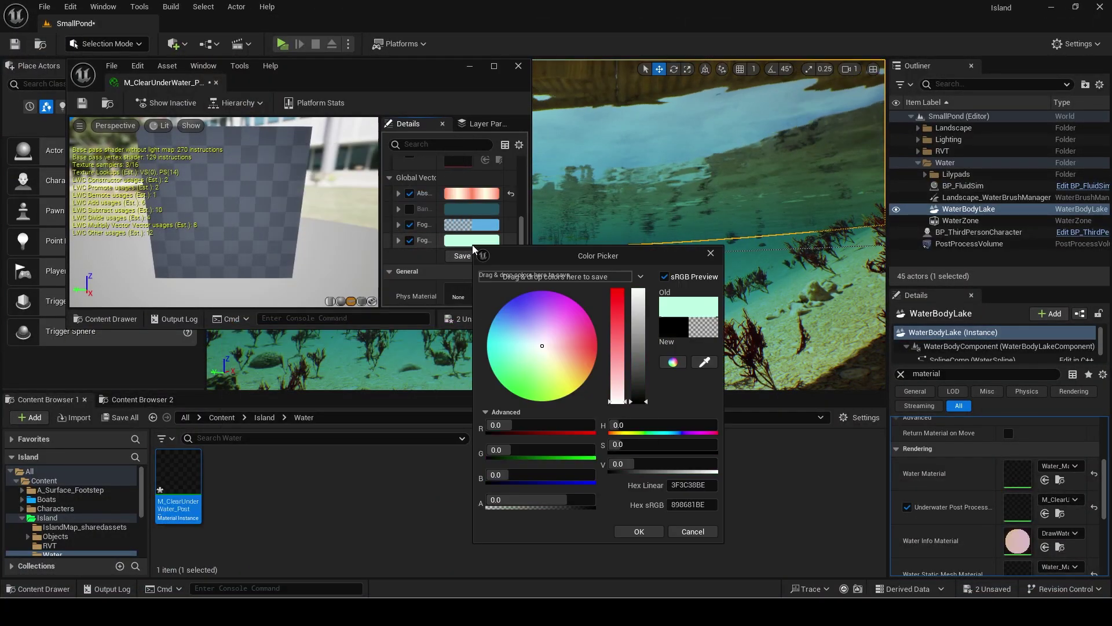
drag(602, 254, 304, 180)
click(403, 457)
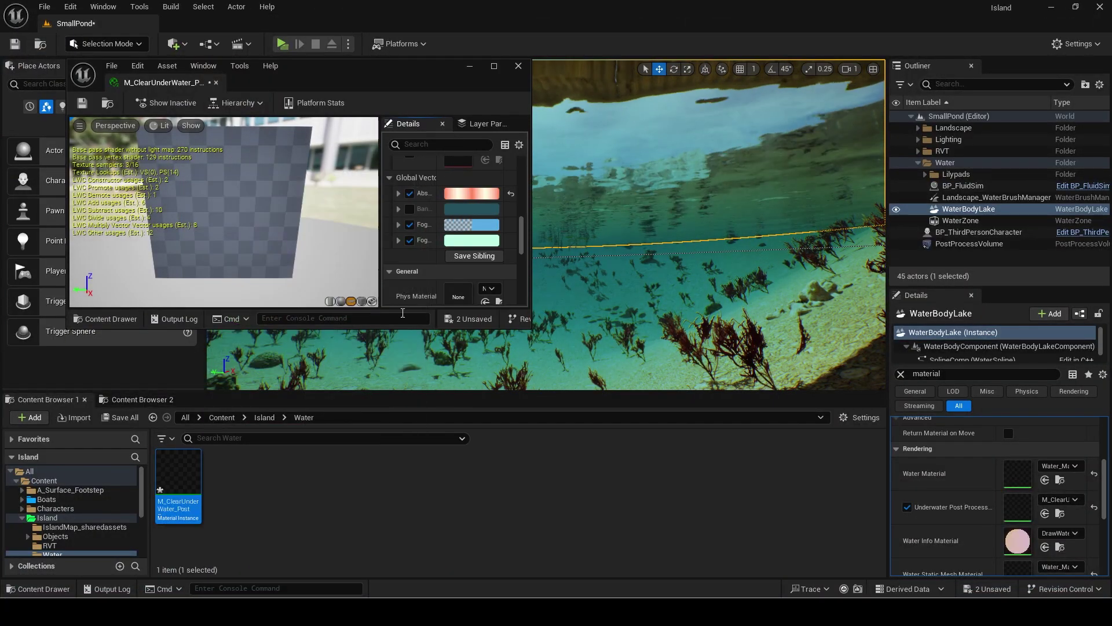
Close the material instance window, save all changed assets and collapse the Water folder in the Outliner
click(519, 66)
click(120, 417)
click(643, 436)
click(918, 163)
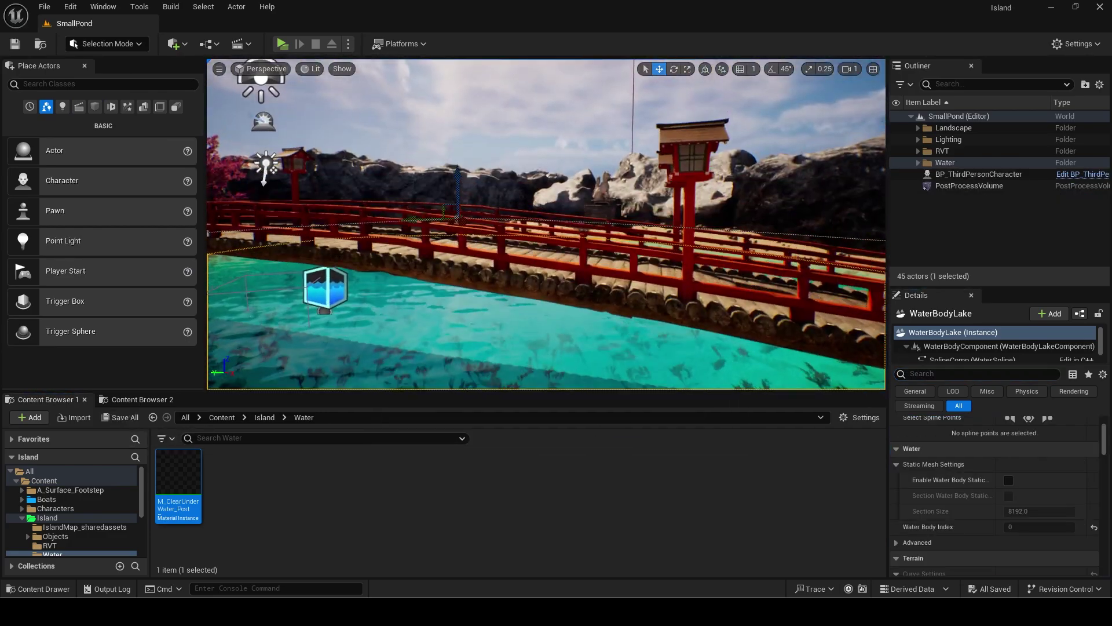
Create a Niagara system named WaterAmbient_NS in the Island/Water folder, based on the HangingParticulates emitter
right_click(259, 485)
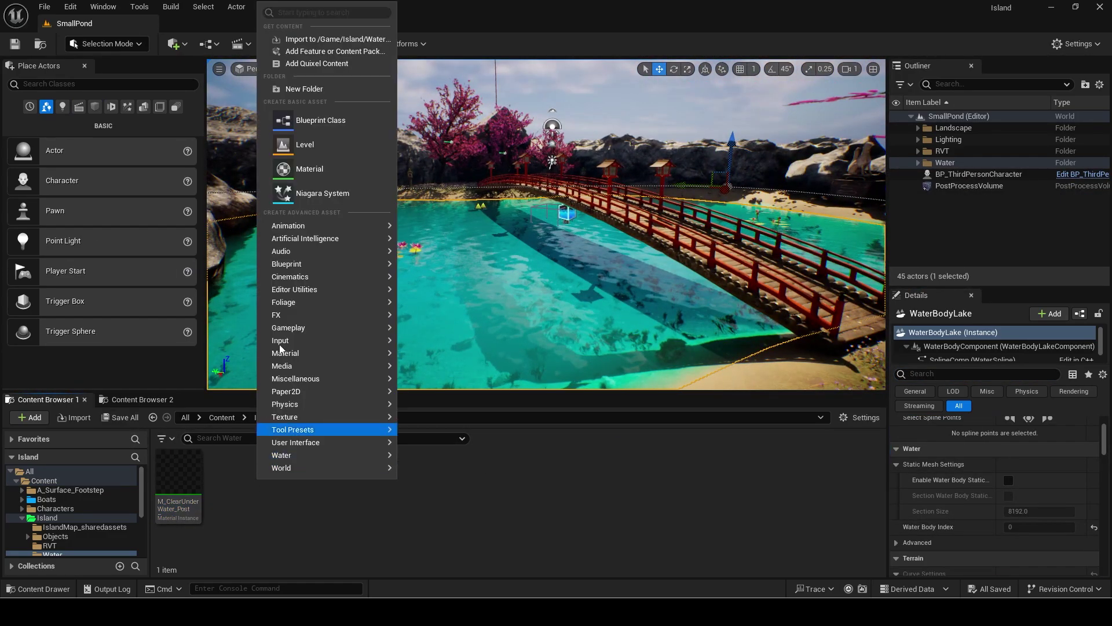
click(319, 190)
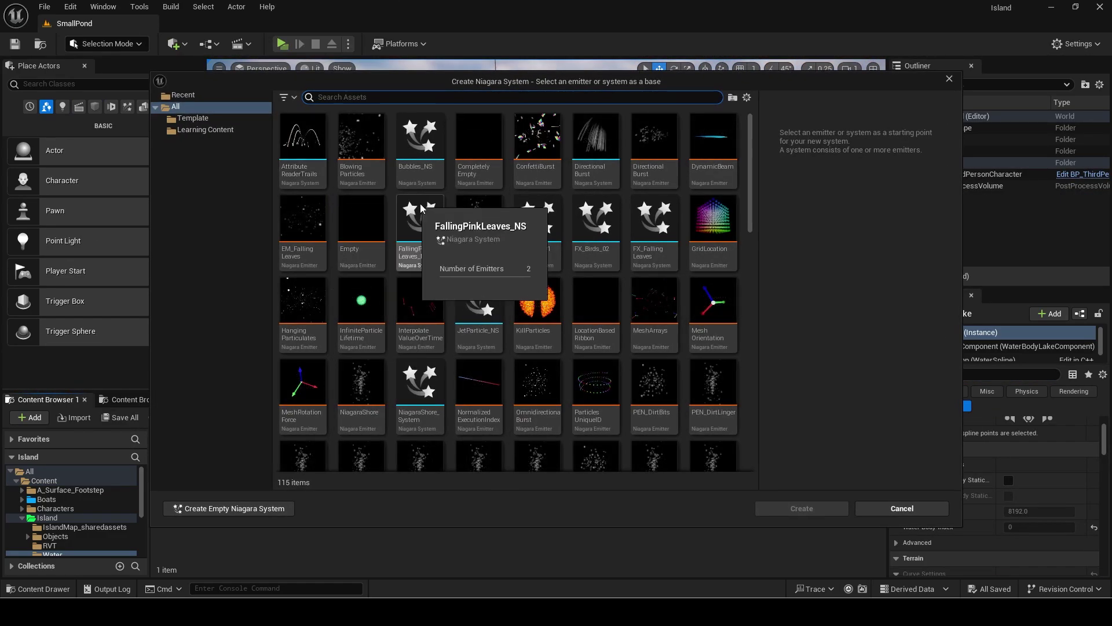
text(hang)
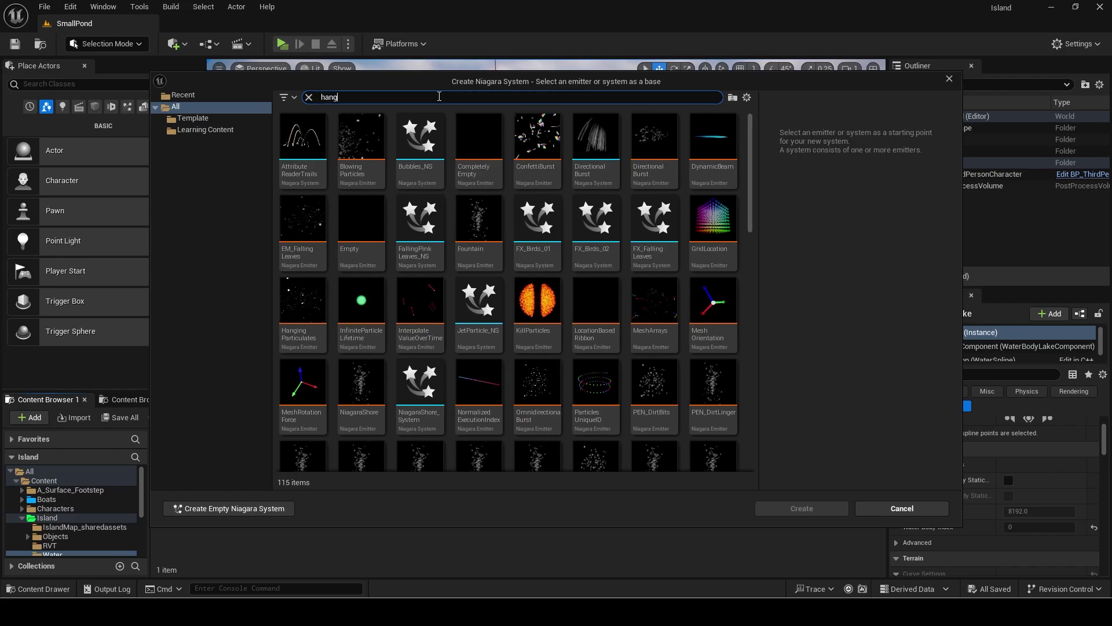
text(in)
click(298, 139)
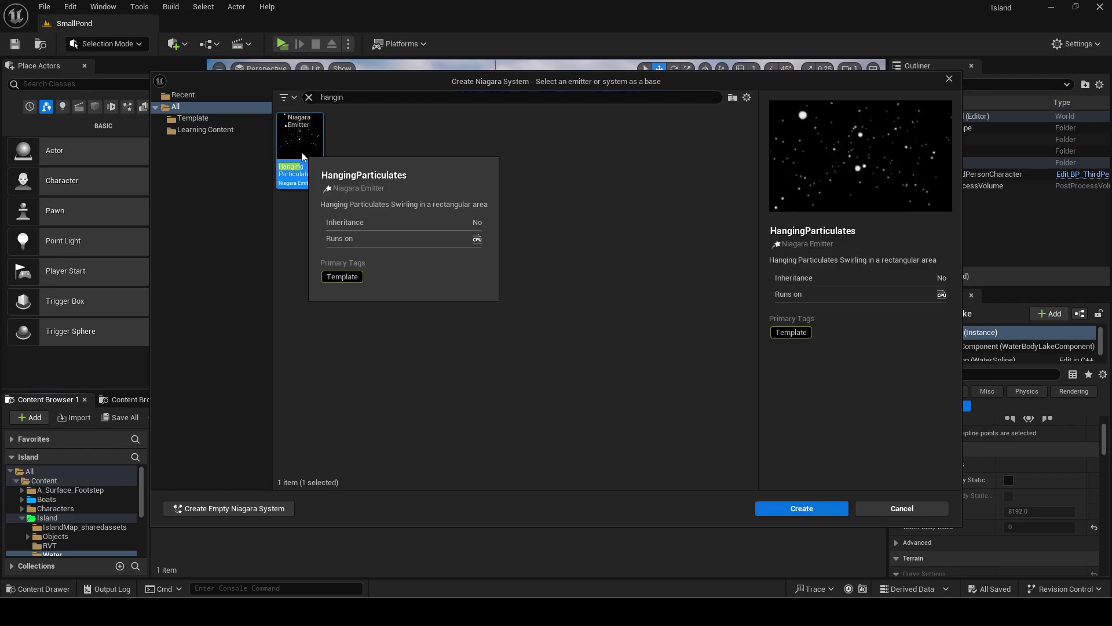
click(819, 512)
text(Wat)
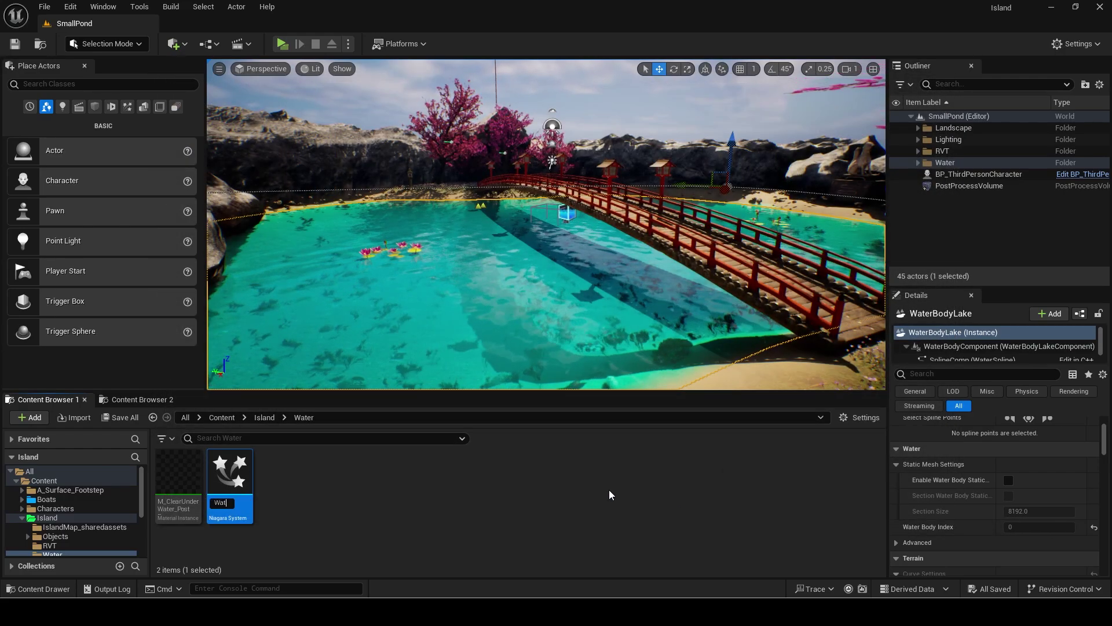
text(erAmb)
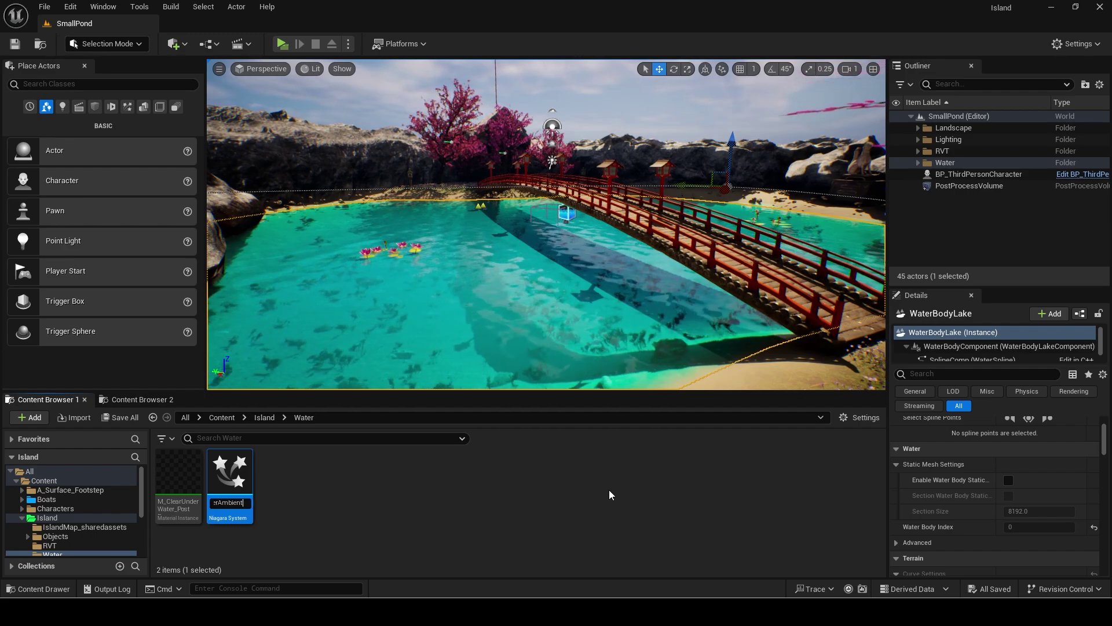
key(Return)
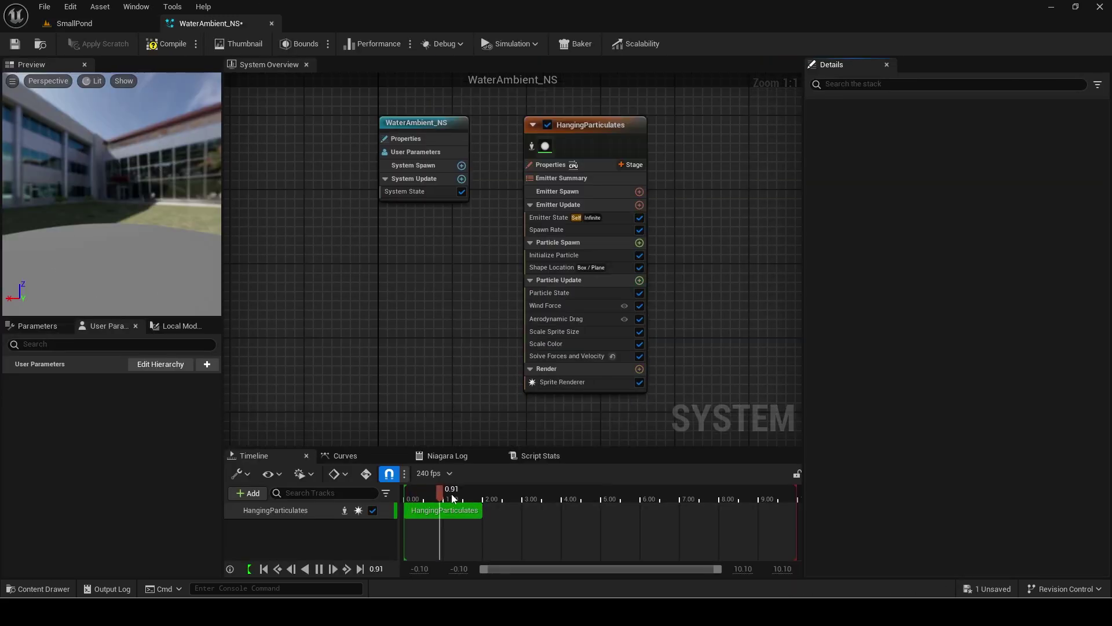
Locate the HangingParticulates sprite renderer's DefaultSpriteMaterial in the content folders and copy it into Island/Water
drag(454, 498, 421, 502)
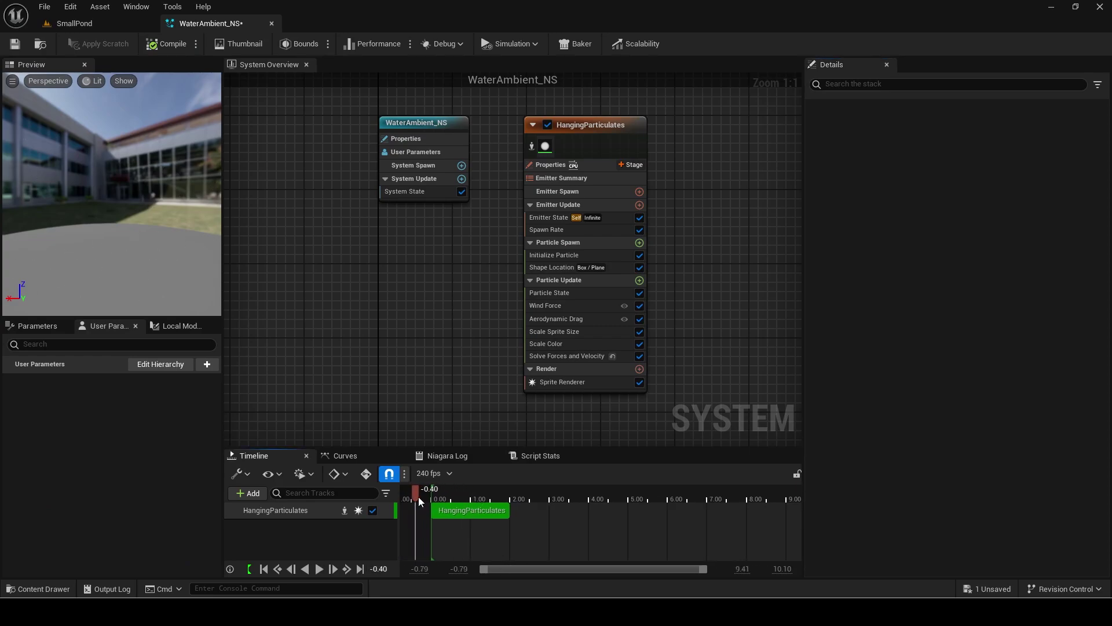
click(547, 150)
click(950, 176)
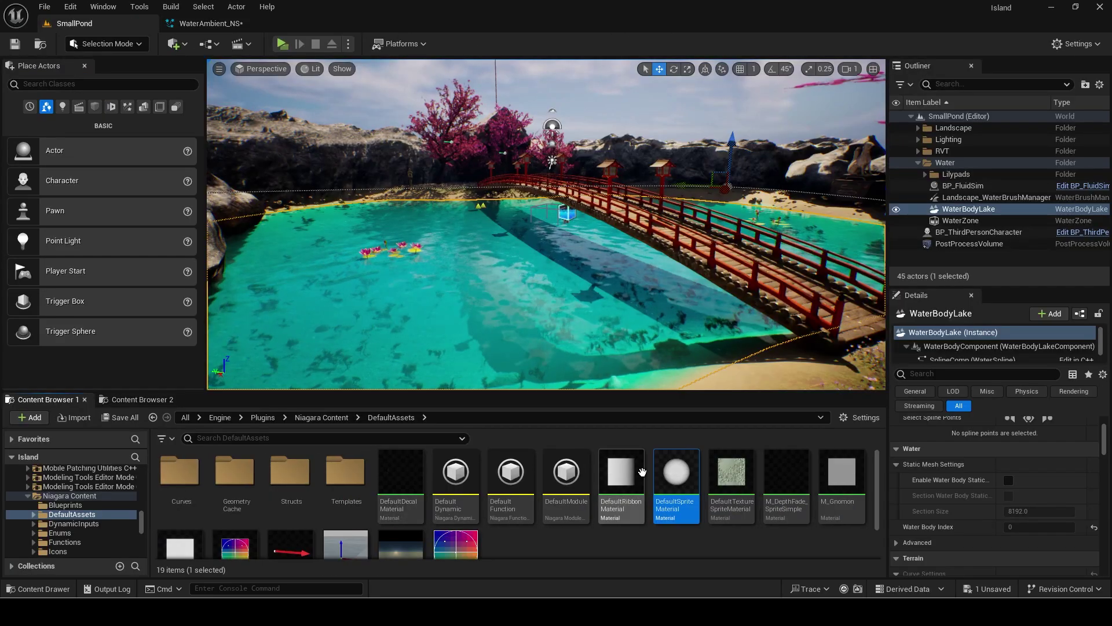
click(153, 417)
key(ctrl+v)
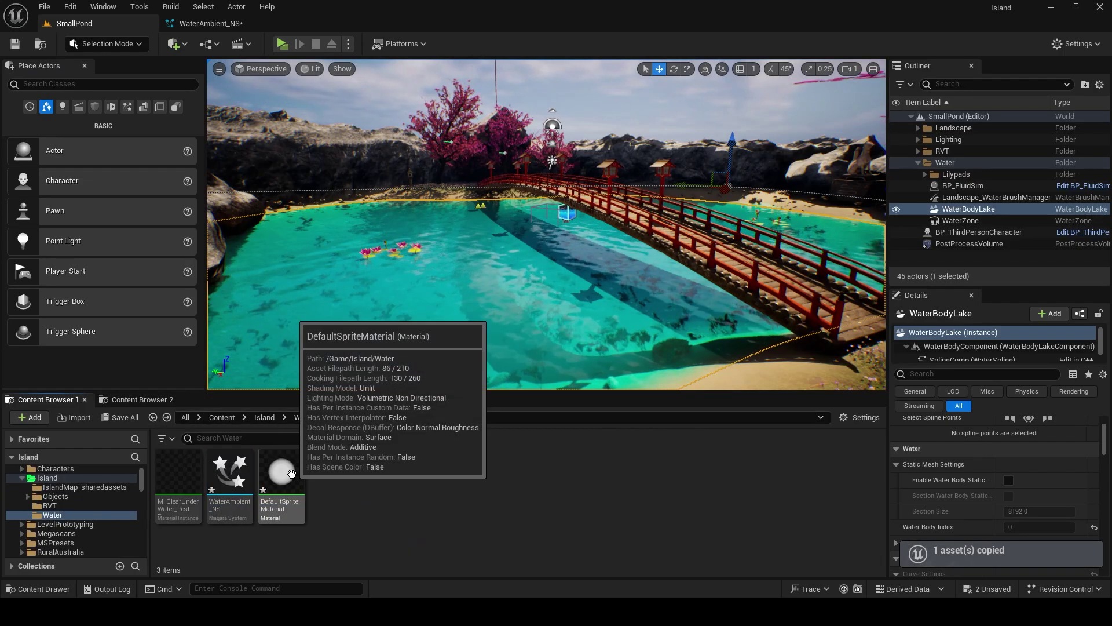
Rename the copied sprite material DefaultSpriteMaterialMasked and open it for editing
click(291, 474)
key(F2)
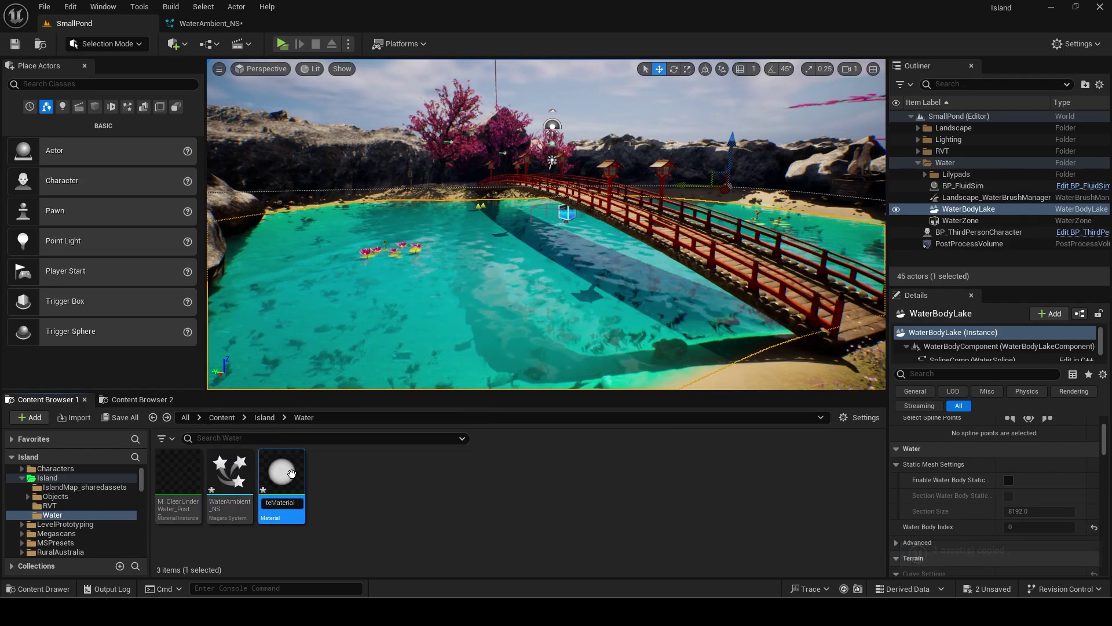
text(Masked)
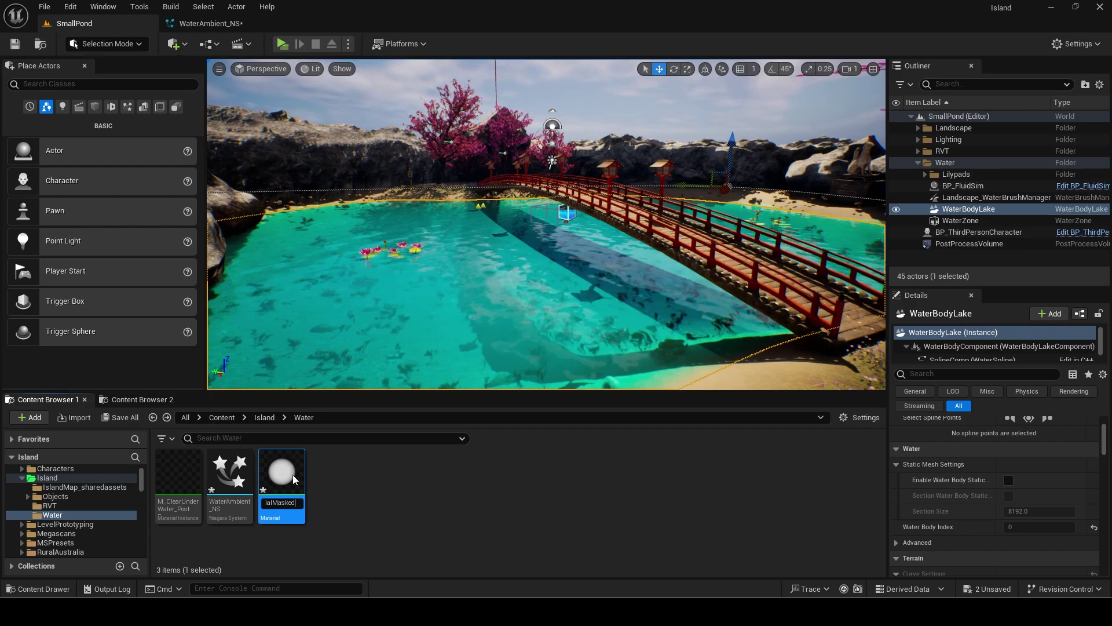
key(Return)
key(Return)
Set the material's Blend Mode to Masked and connect the Multiply output to Opacity Mask
right_drag(569, 265, 604, 319)
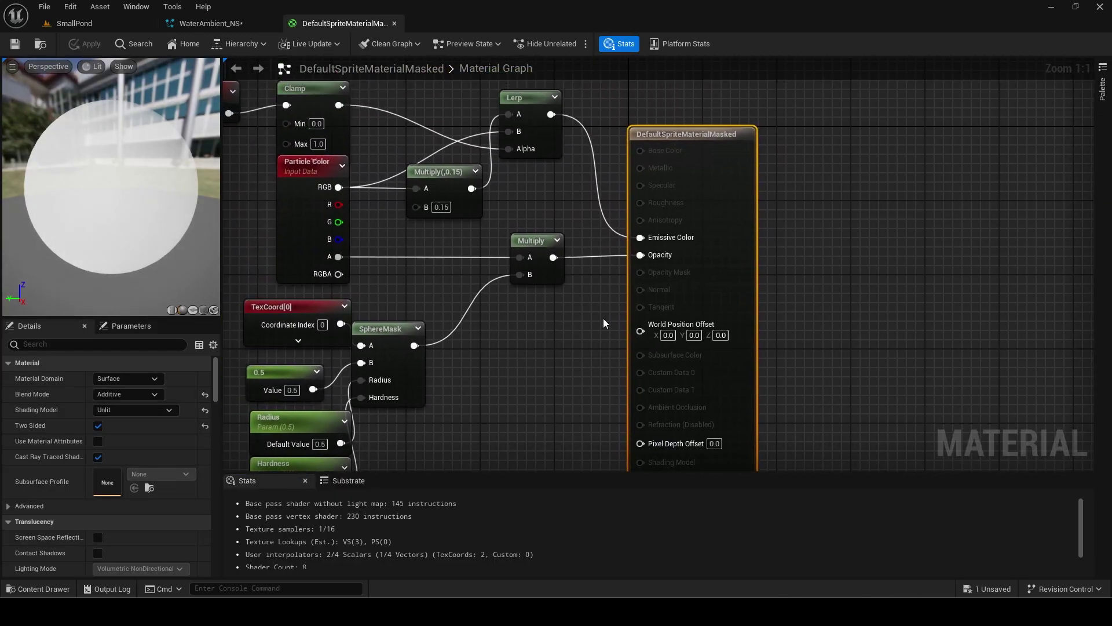
click(137, 398)
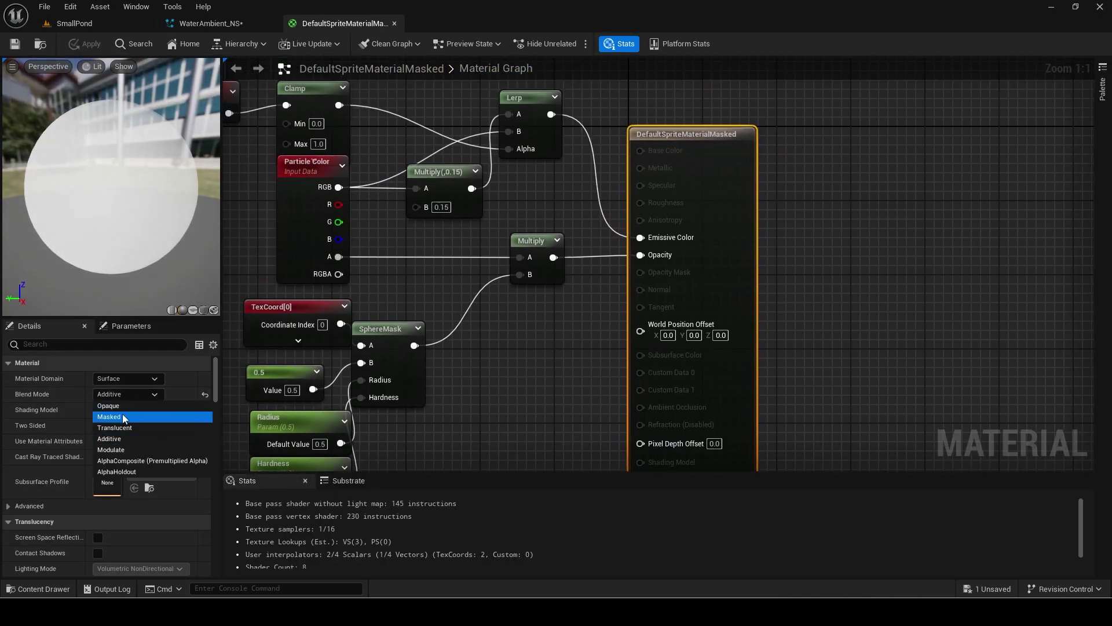
click(123, 414)
drag(555, 258, 641, 274)
right_drag(612, 241, 652, 261)
drag(768, 245, 768, 226)
drag(241, 265, 698, 287)
scroll(698, 287, down, 1)
right_drag(586, 294, 637, 262)
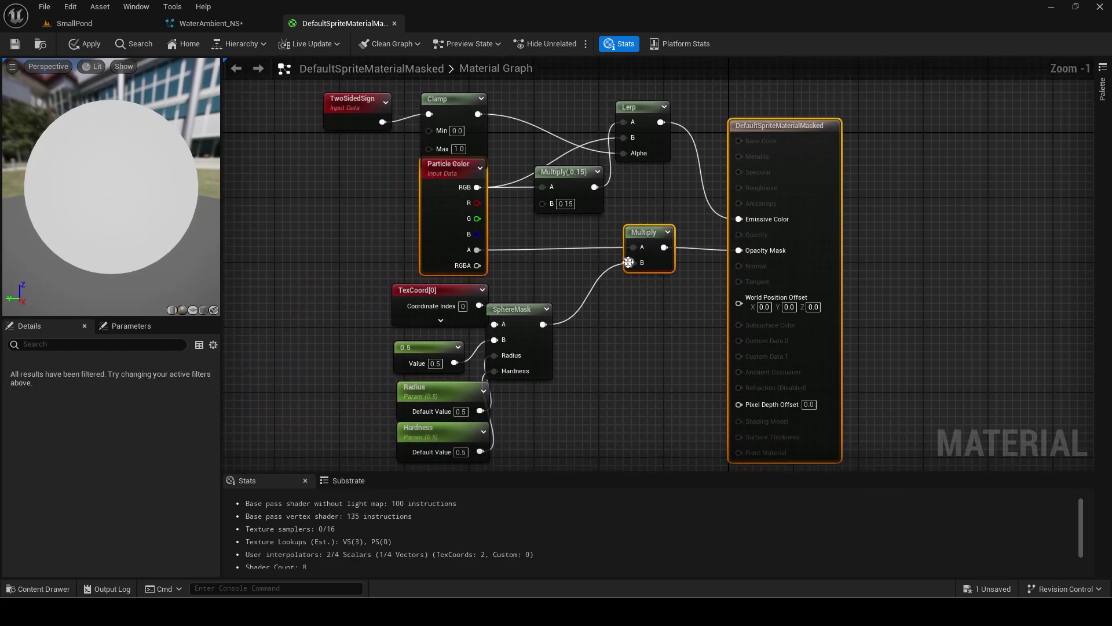
scroll(631, 261, down, 1)
Assign DefaultSpriteMaterialMasked to the sprite renderer in WaterAmbient_NS and preview the particles
click(40, 46)
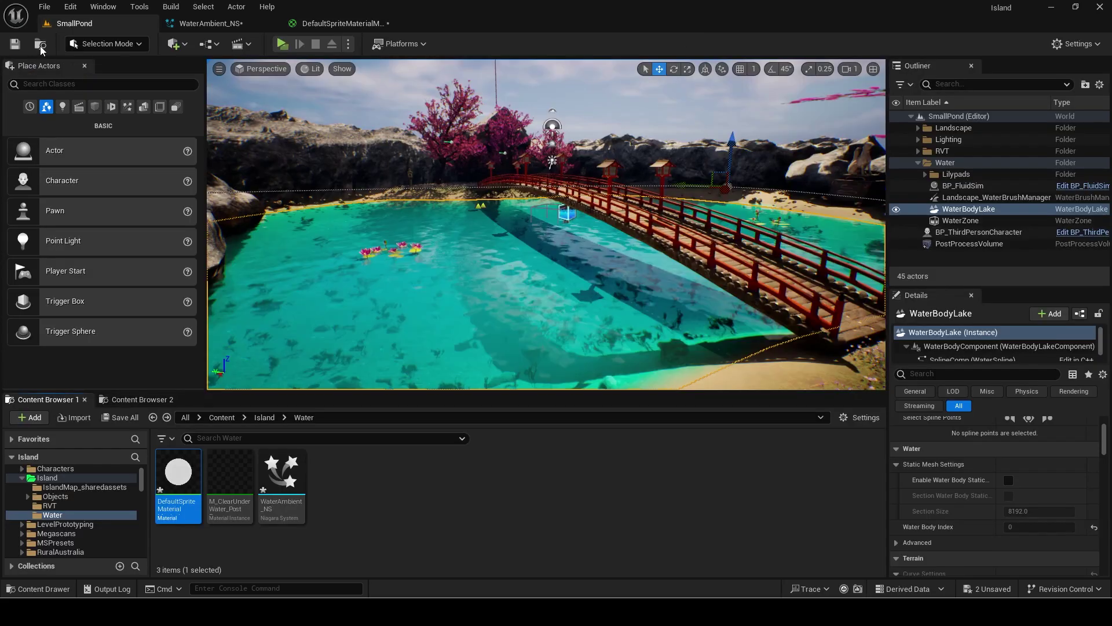
click(218, 25)
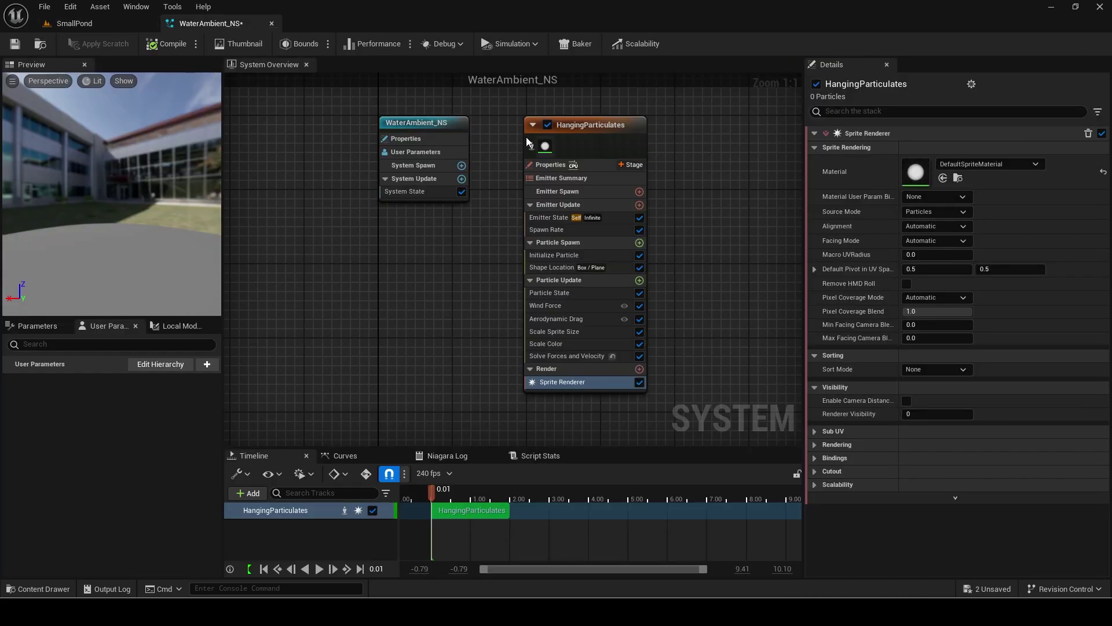
click(944, 177)
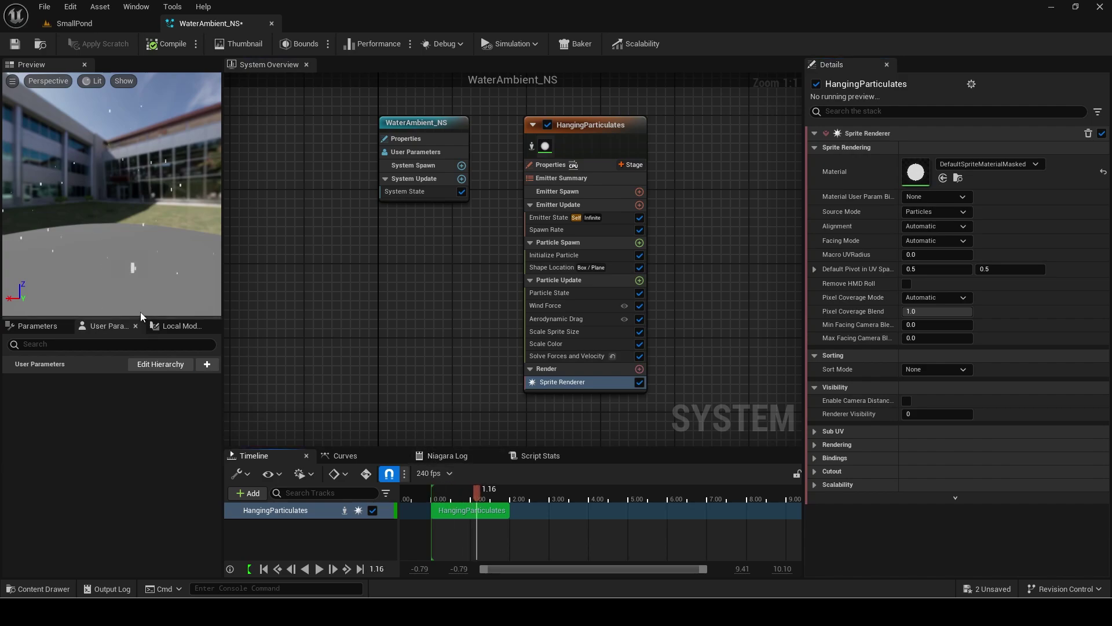
drag(147, 255, 148, 256)
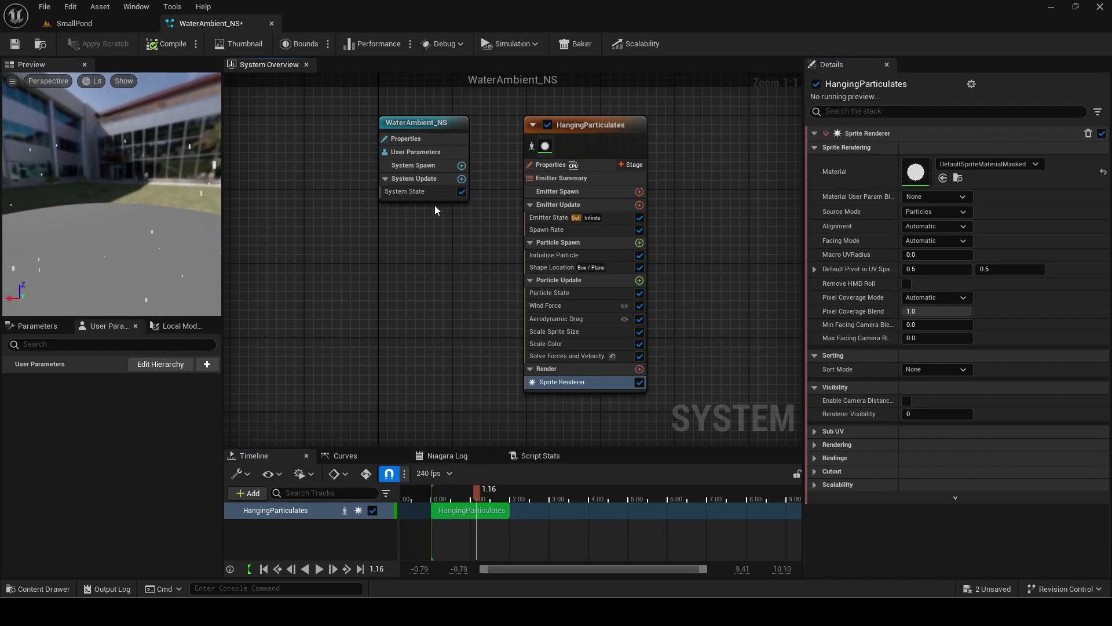
Add a user parameter named SpawnRate with a value of 40 and link it to the Spawn Rate module
click(543, 218)
click(548, 229)
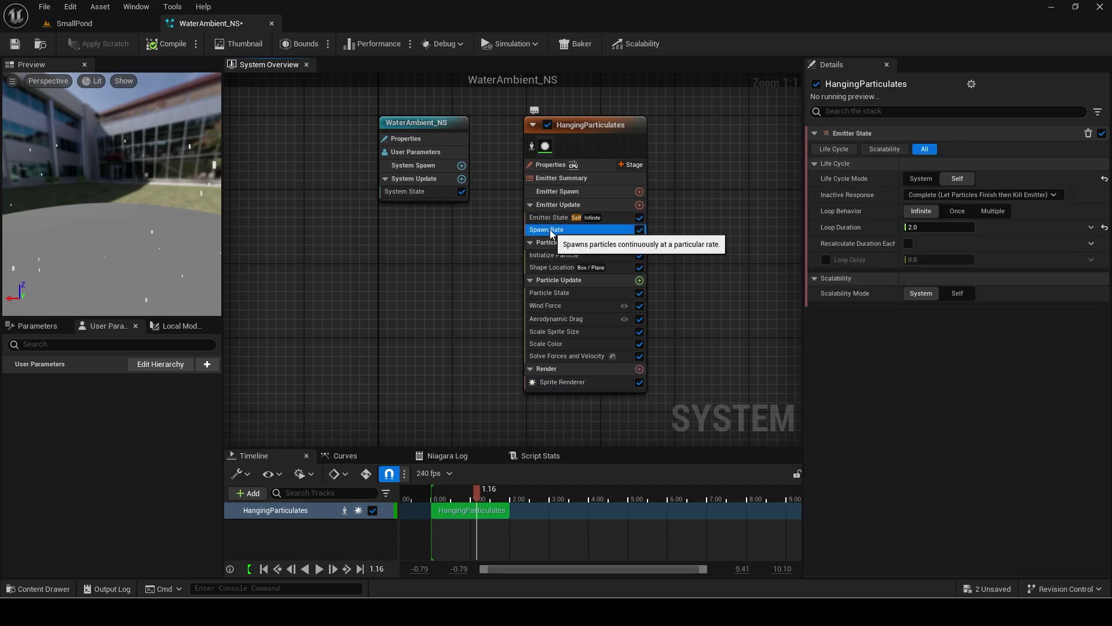
click(199, 368)
click(235, 415)
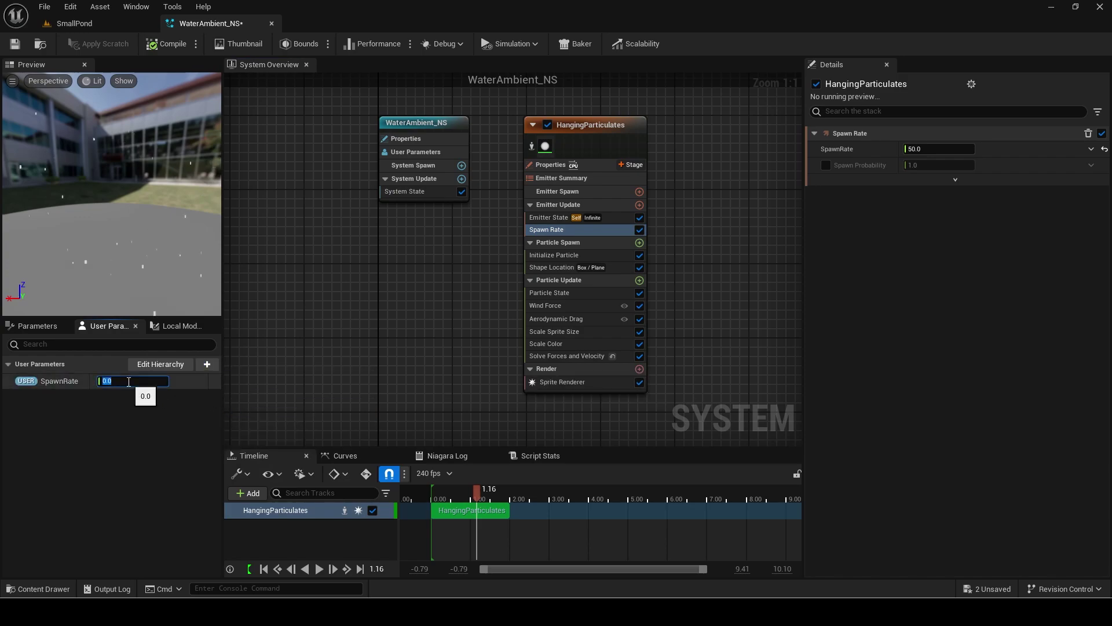
drag(68, 387, 885, 182)
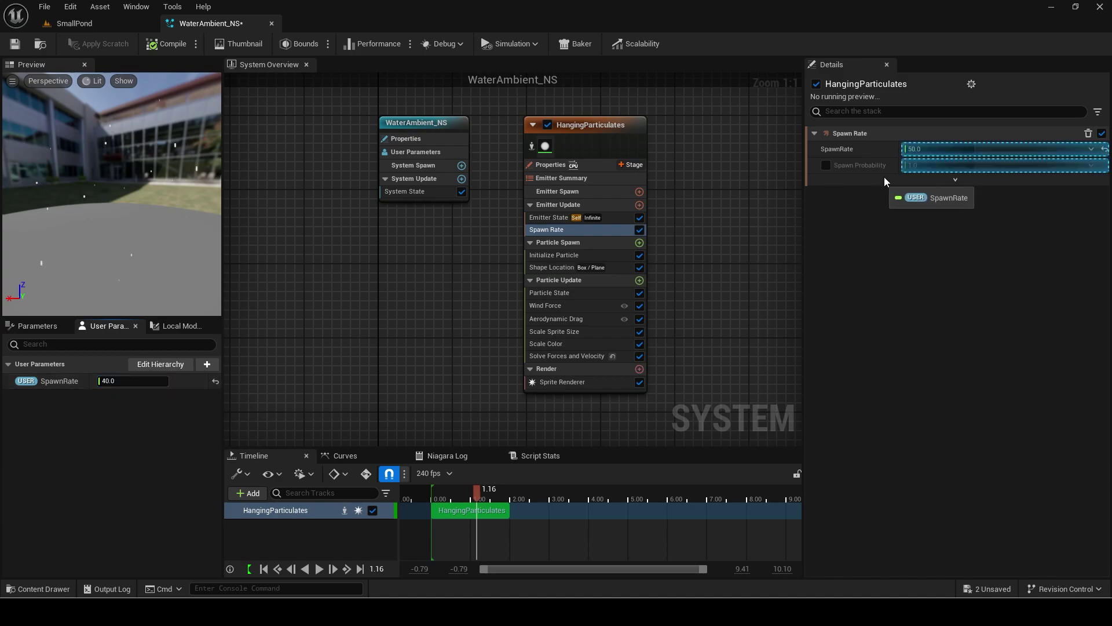
drag(931, 155, 931, 153)
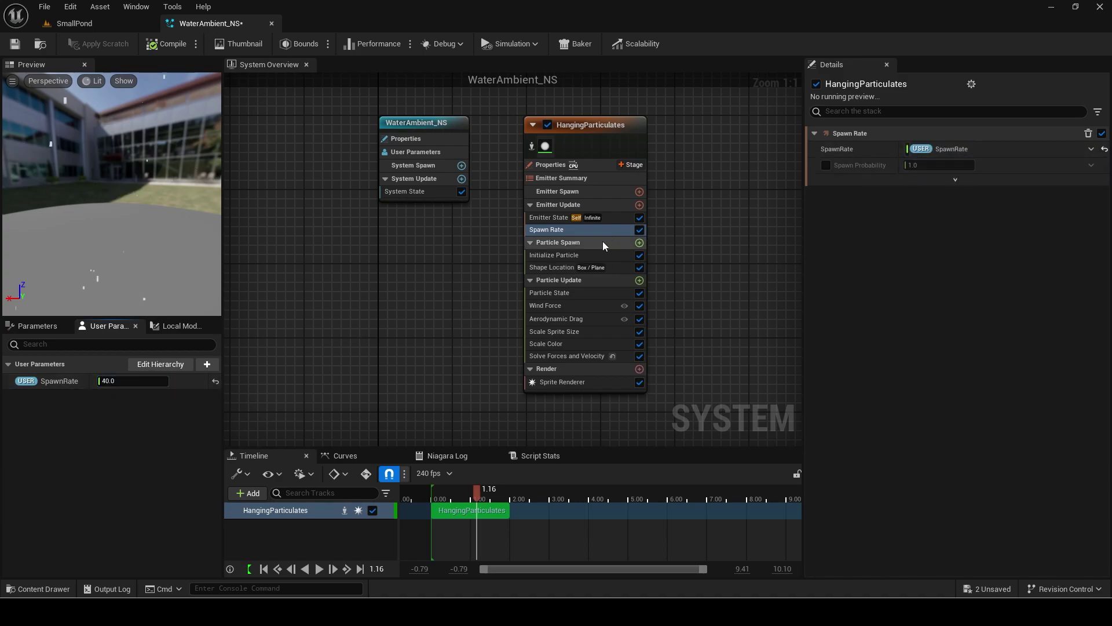
Set the particle colour in Initialize Particle to a bright cyan with hue about 190 and saturation 1
click(555, 255)
click(941, 243)
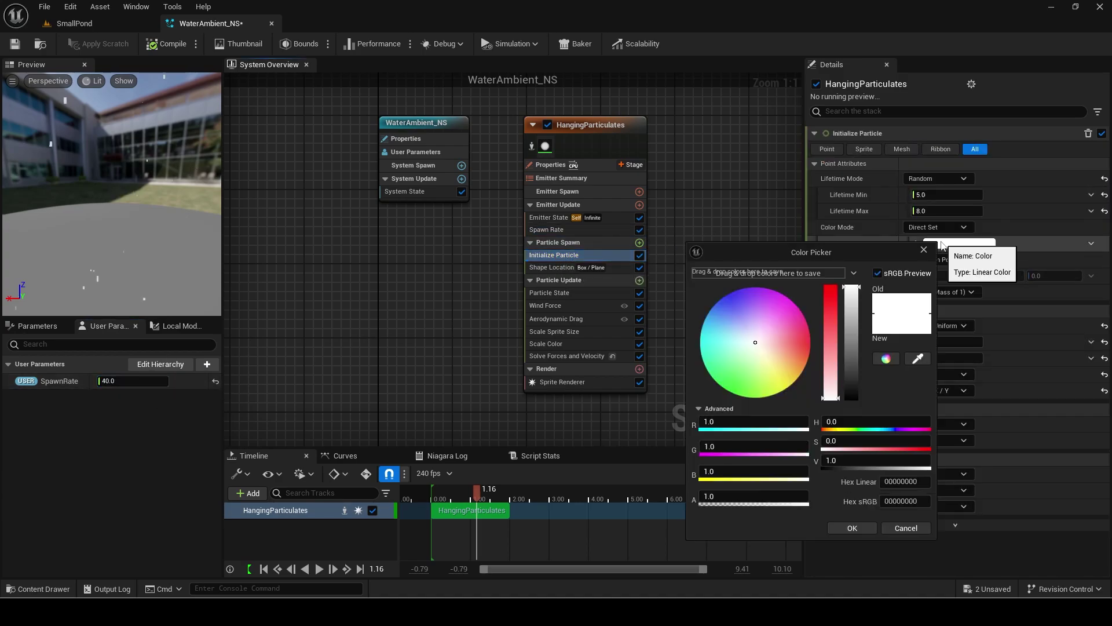
drag(774, 335, 687, 330)
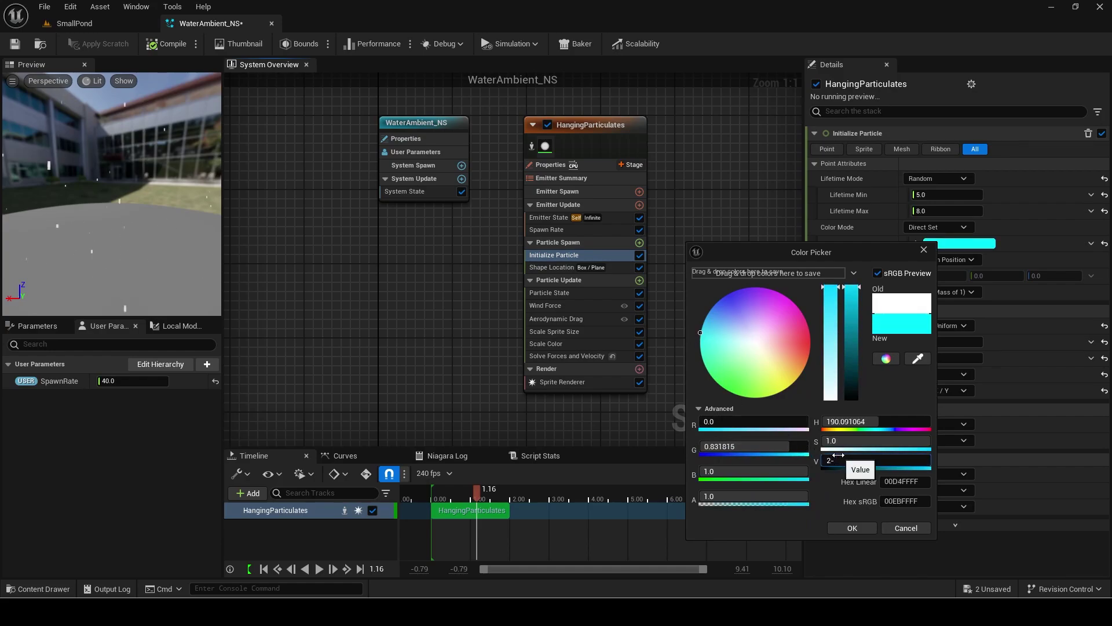
click(850, 529)
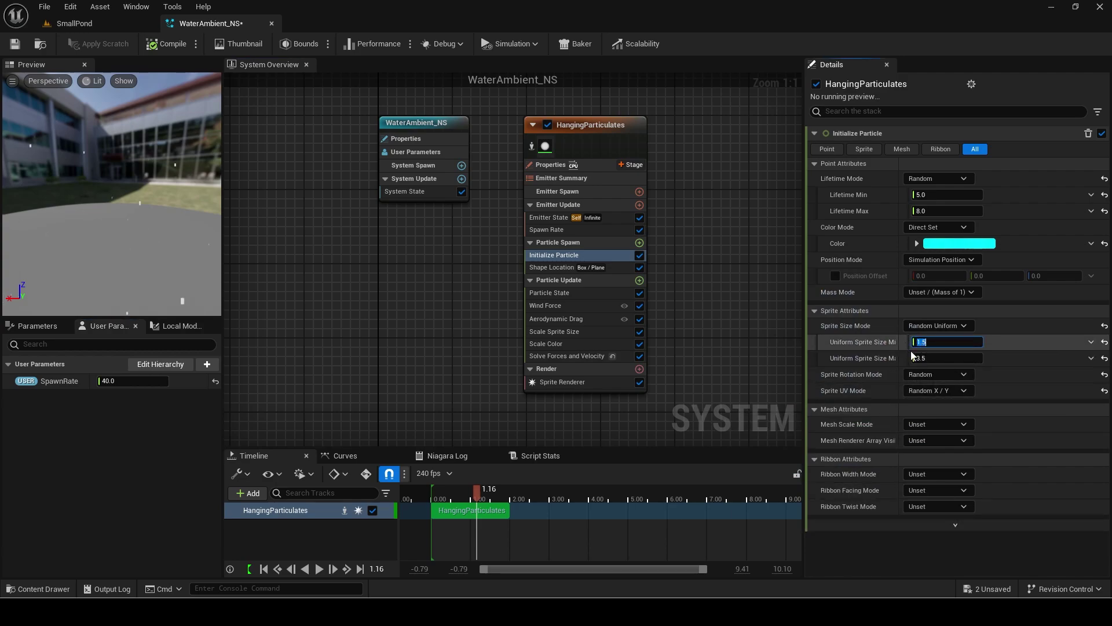
Add a Vector user parameter named BoxExtent for the Shape Location module's box size
click(567, 267)
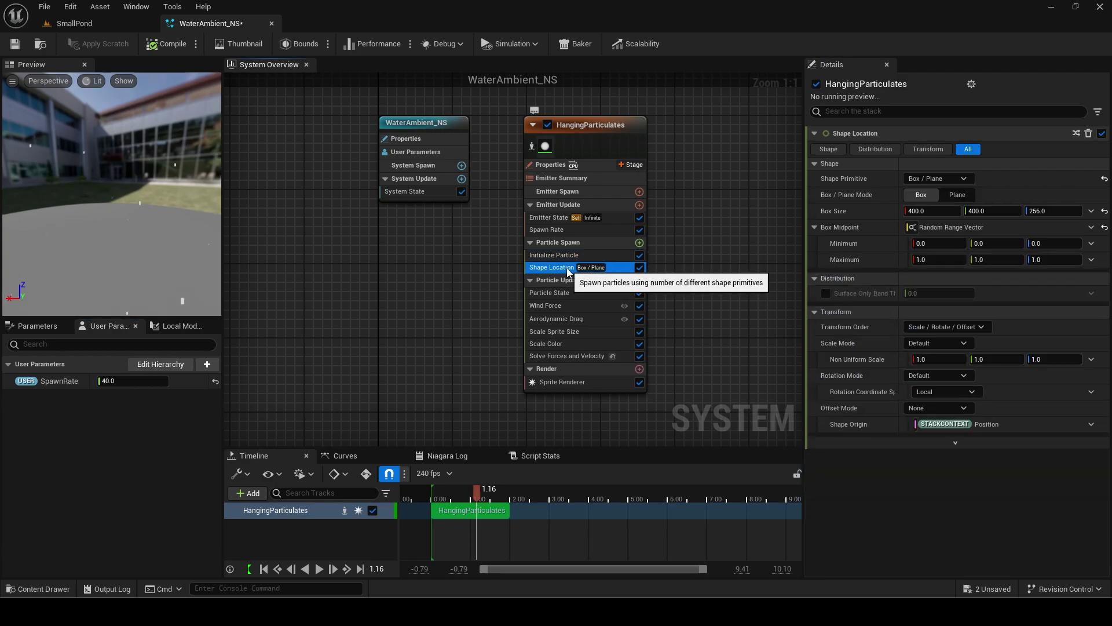
click(207, 364)
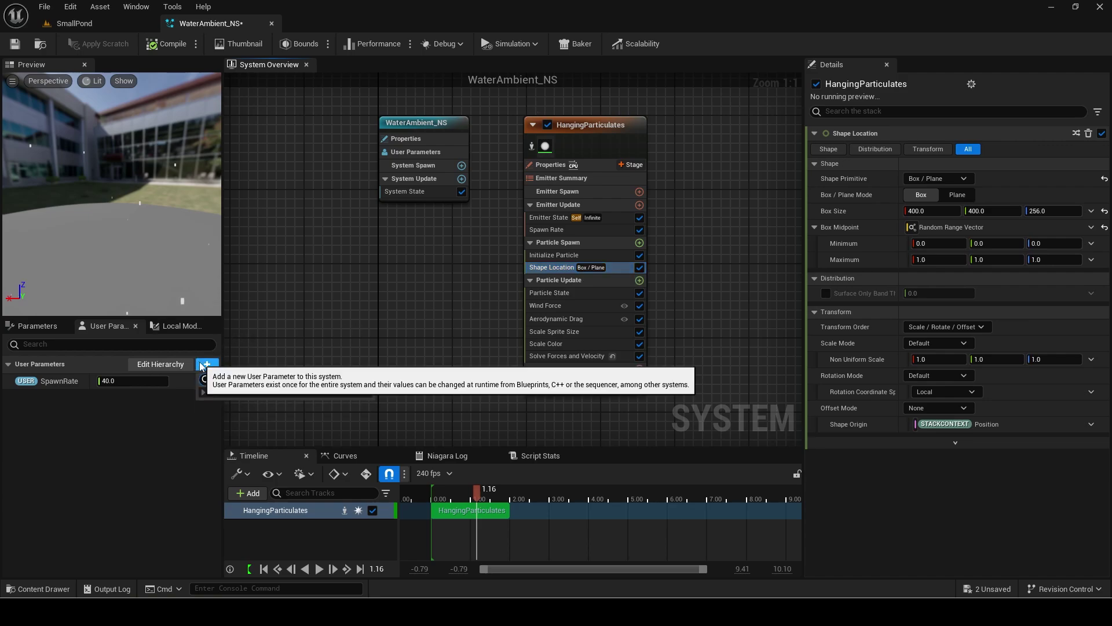
text(vector 3)
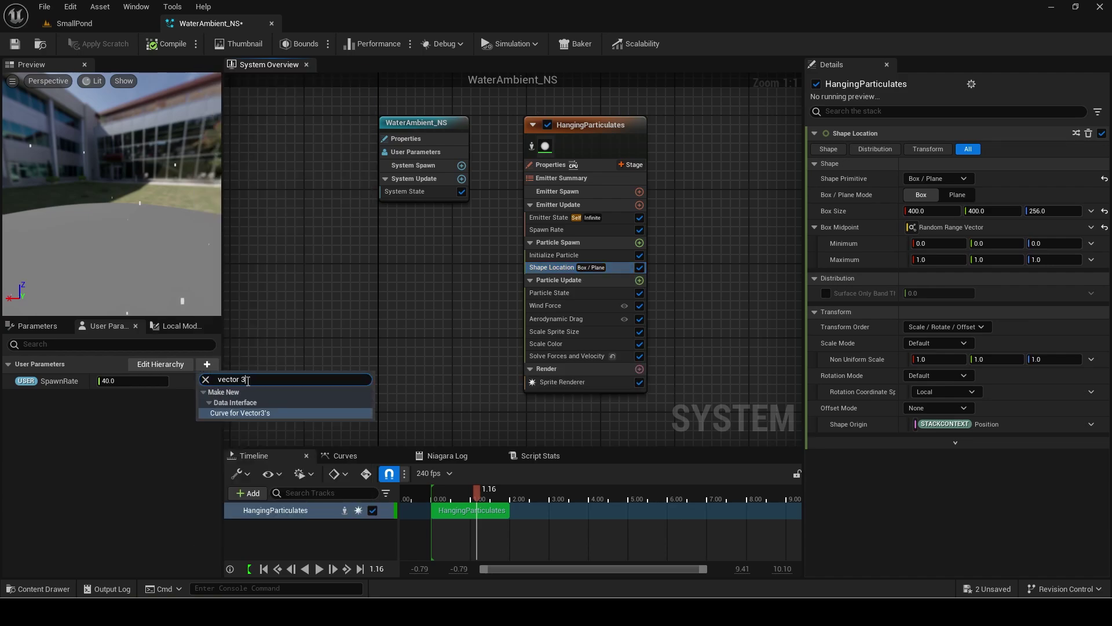
text(Vec)
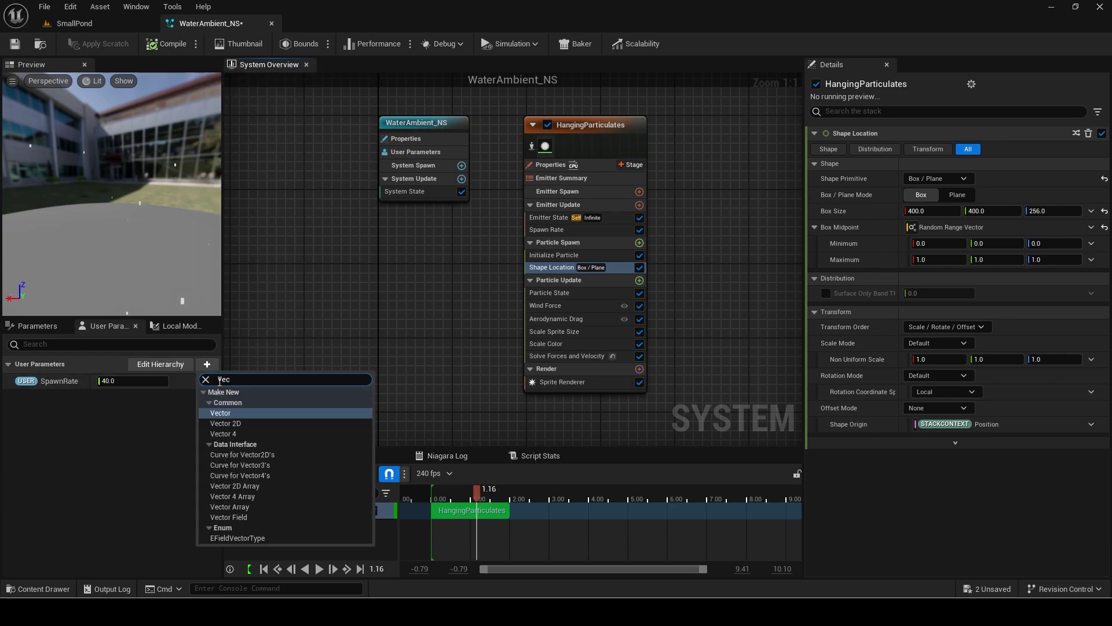
key(Return)
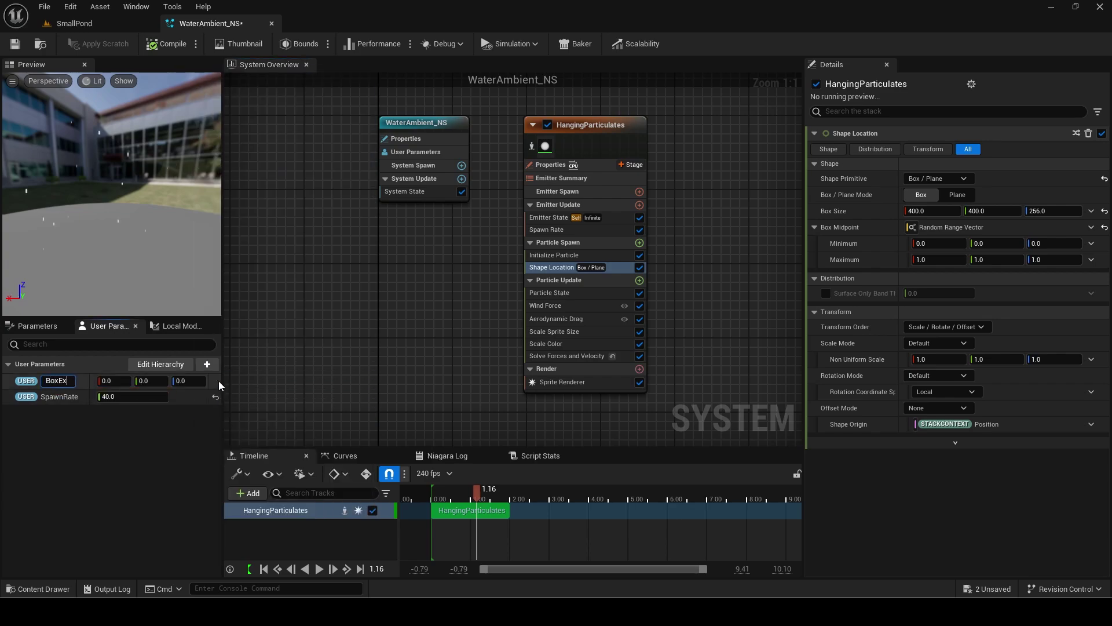
text(BoxExtent)
key(Return)
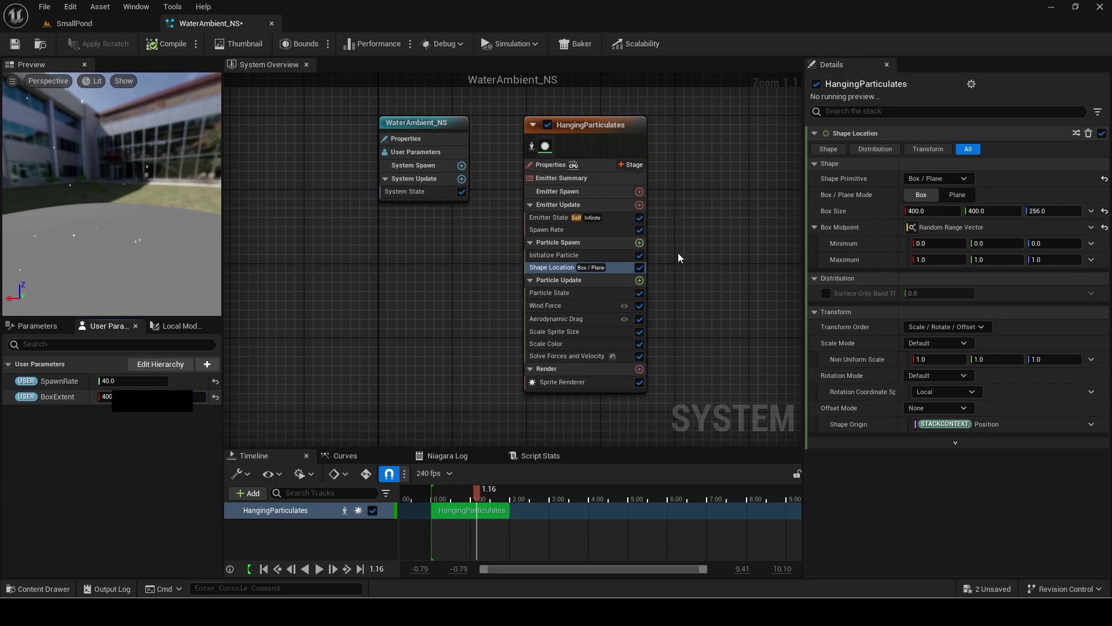
Link the BoxExtent user parameter to the Shape Location module's Box Size
drag(679, 258, 919, 213)
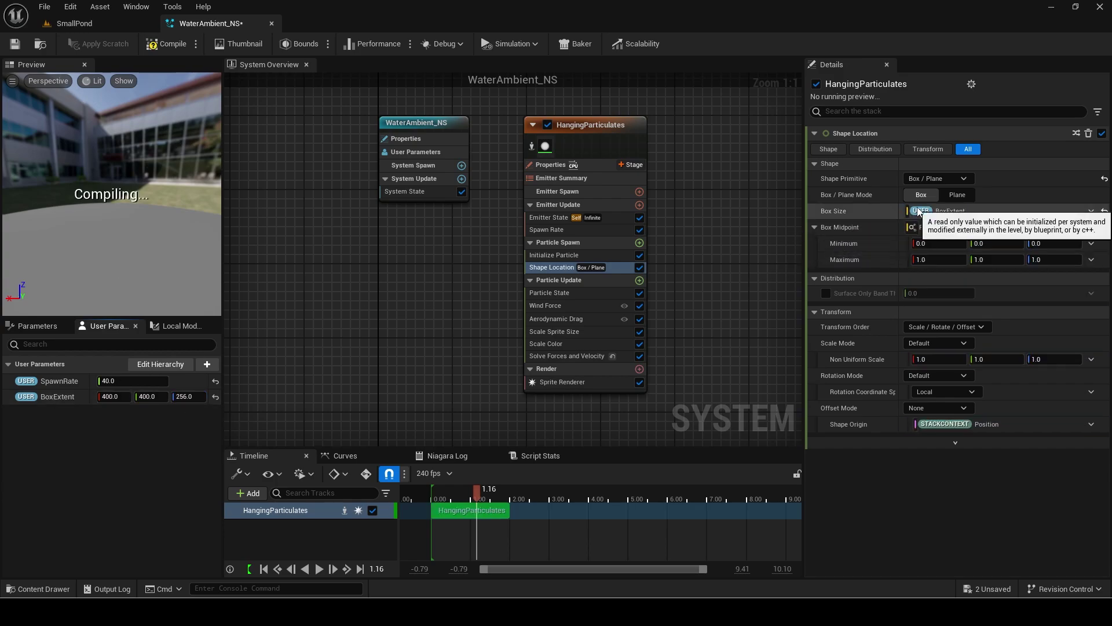
click(919, 212)
click(710, 272)
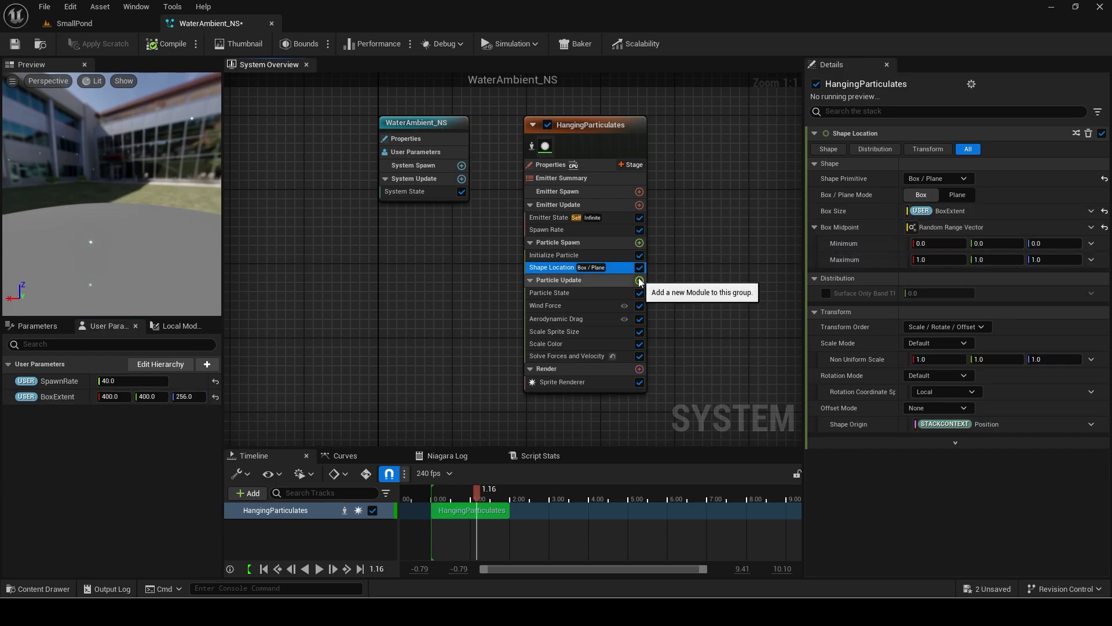
Add a Vector Noise Force with force amount 1500 and a Jitter Position with jitter amount 0.25 to Particle Update
click(640, 281)
text(vector noi)
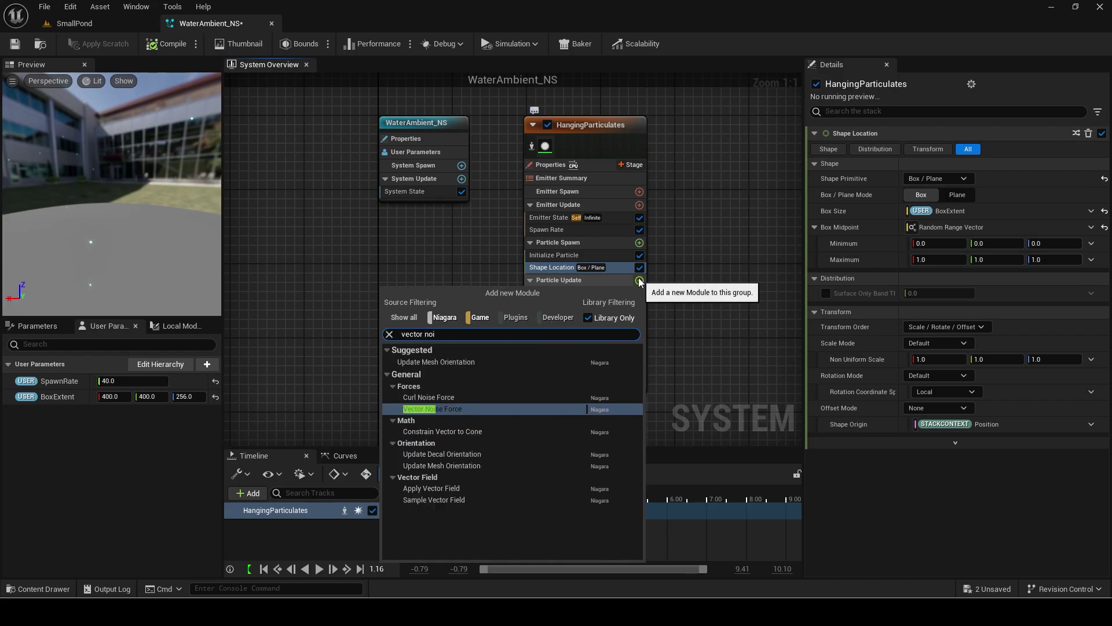
key(Return)
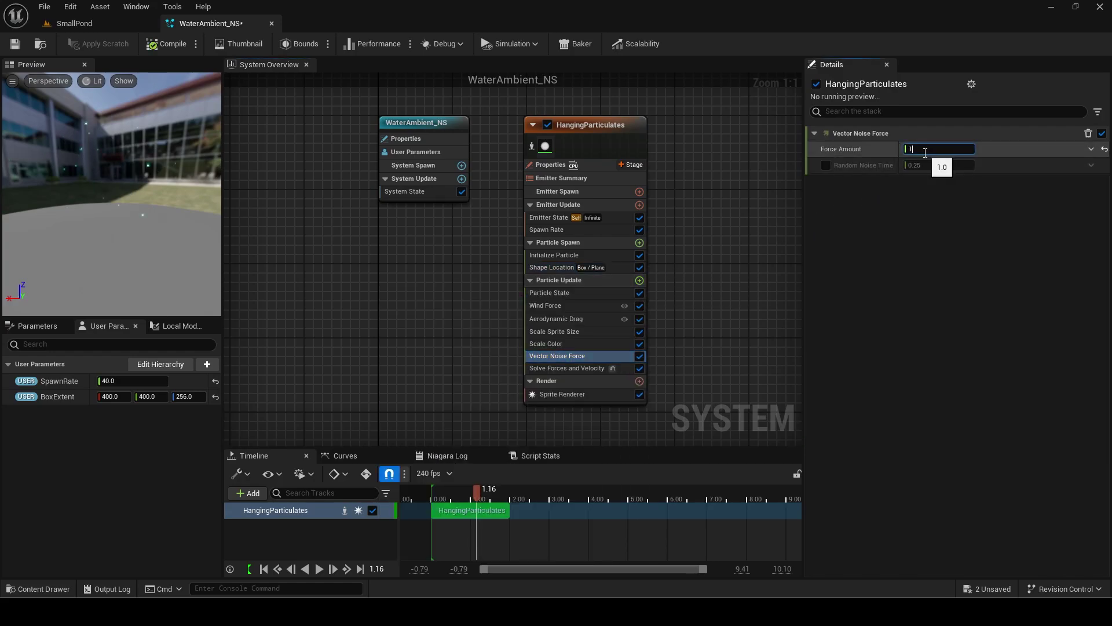
click(640, 280)
text(jitter)
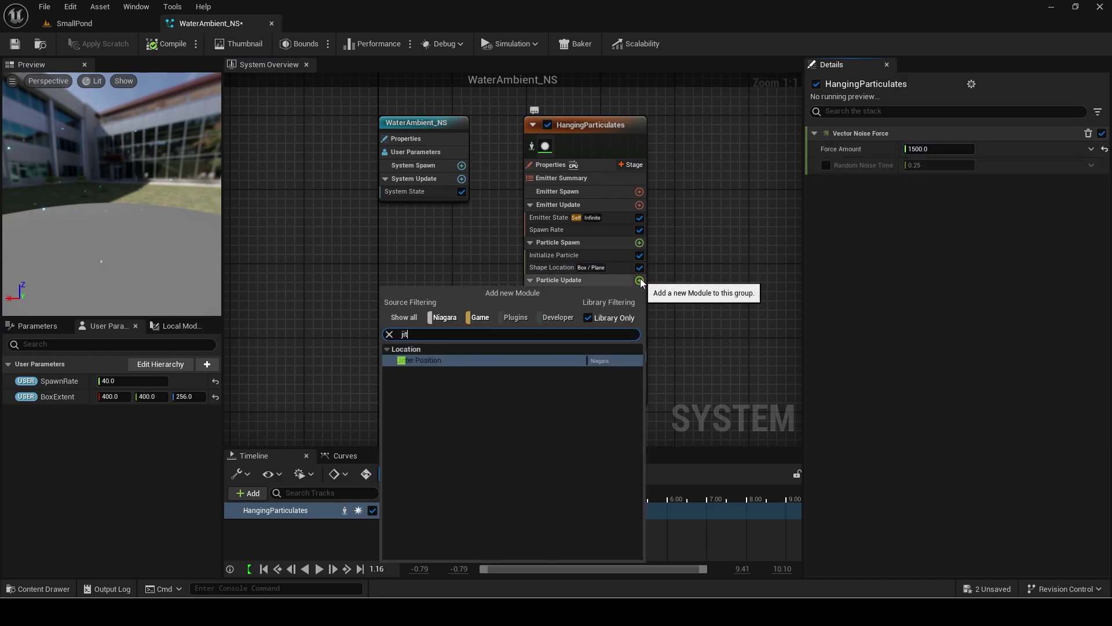
key(Return)
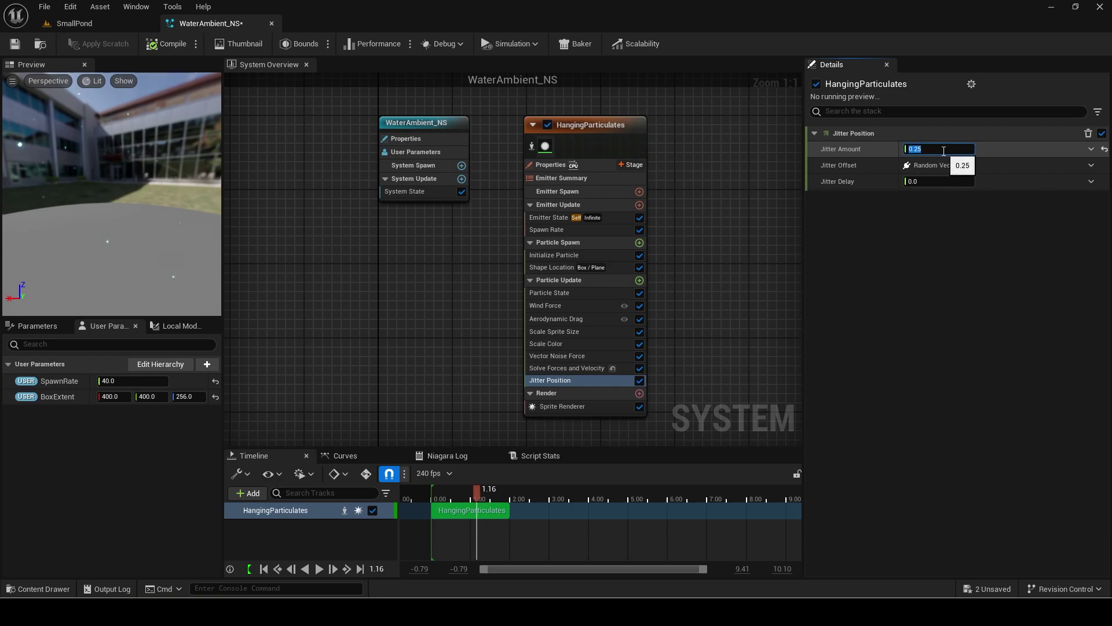
Scrub the timeline and orbit the preview to examine how the noise and jitter move the particles
drag(113, 193, 157, 203)
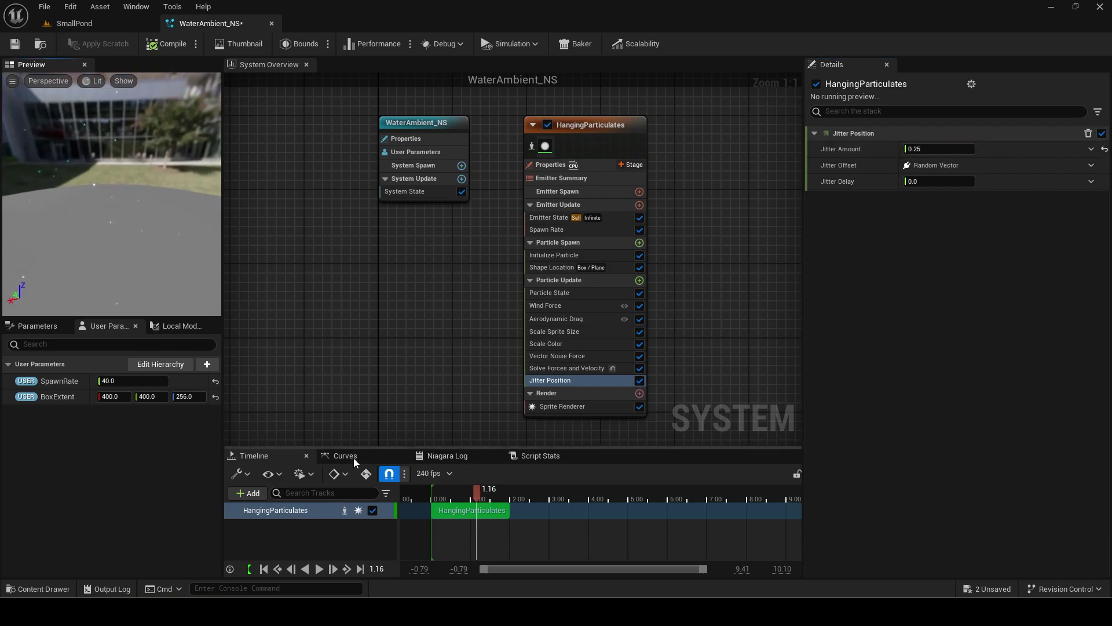
click(451, 502)
drag(164, 287, 113, 242)
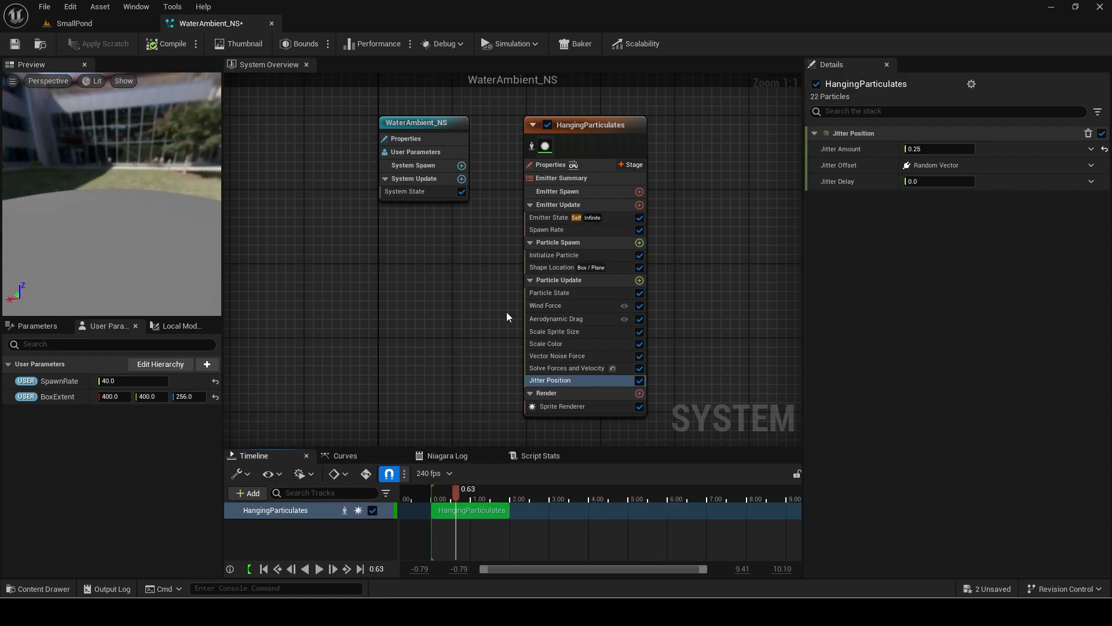
Add a cyan colour user parameter named Colour, link it to Initialize Particle's Color, and save the system
click(551, 256)
click(207, 364)
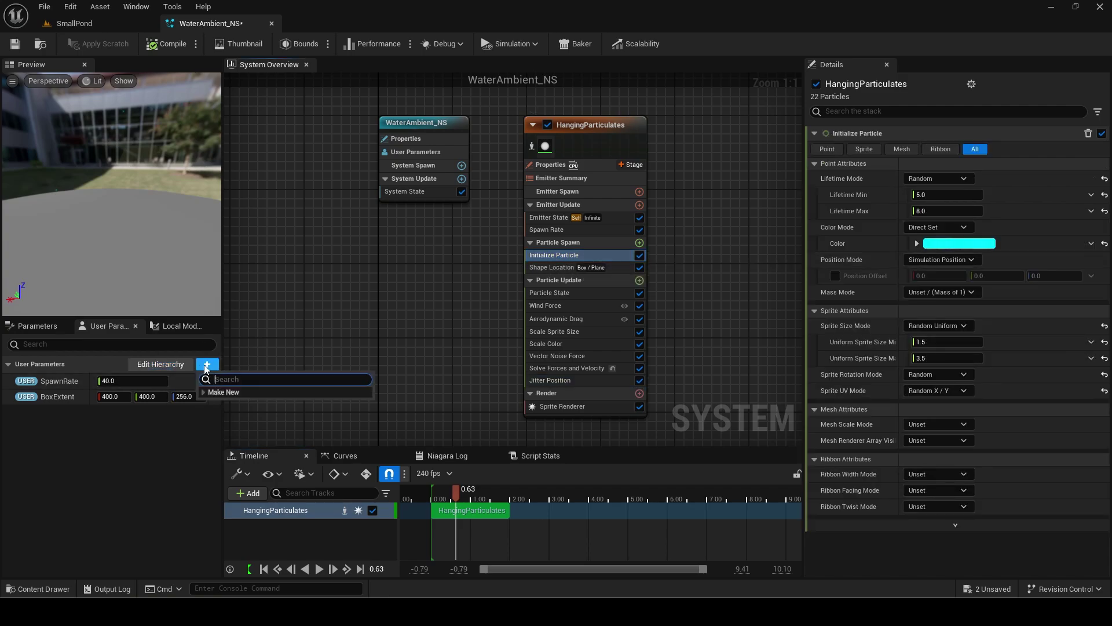
text(color)
click(229, 413)
click(121, 412)
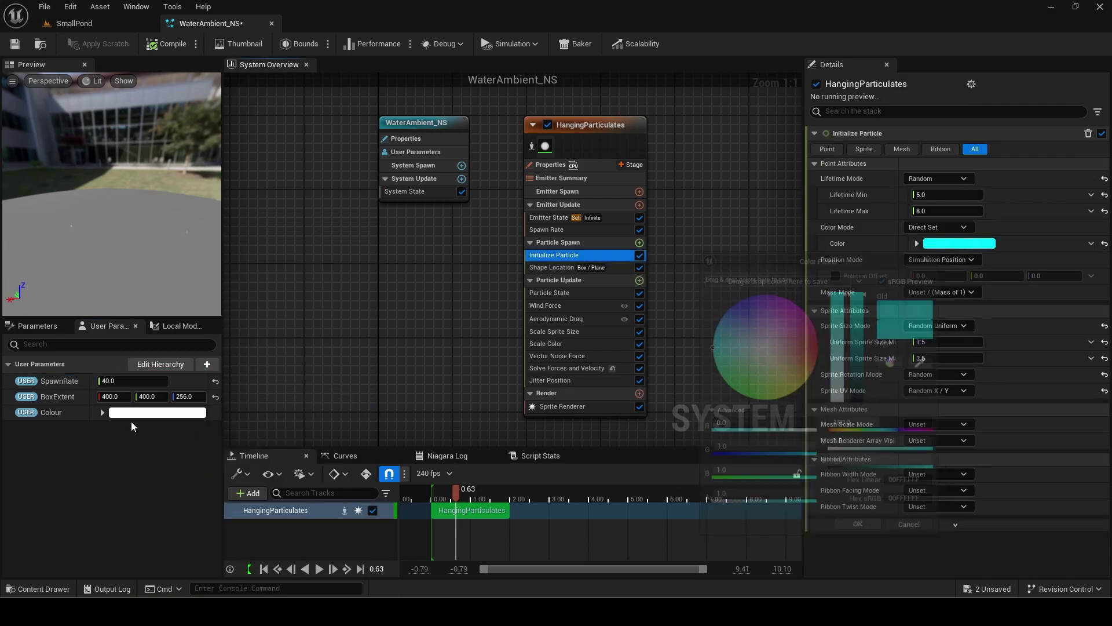
click(301, 573)
drag(51, 412, 958, 243)
drag(170, 259, 206, 271)
key(ctrl+s)
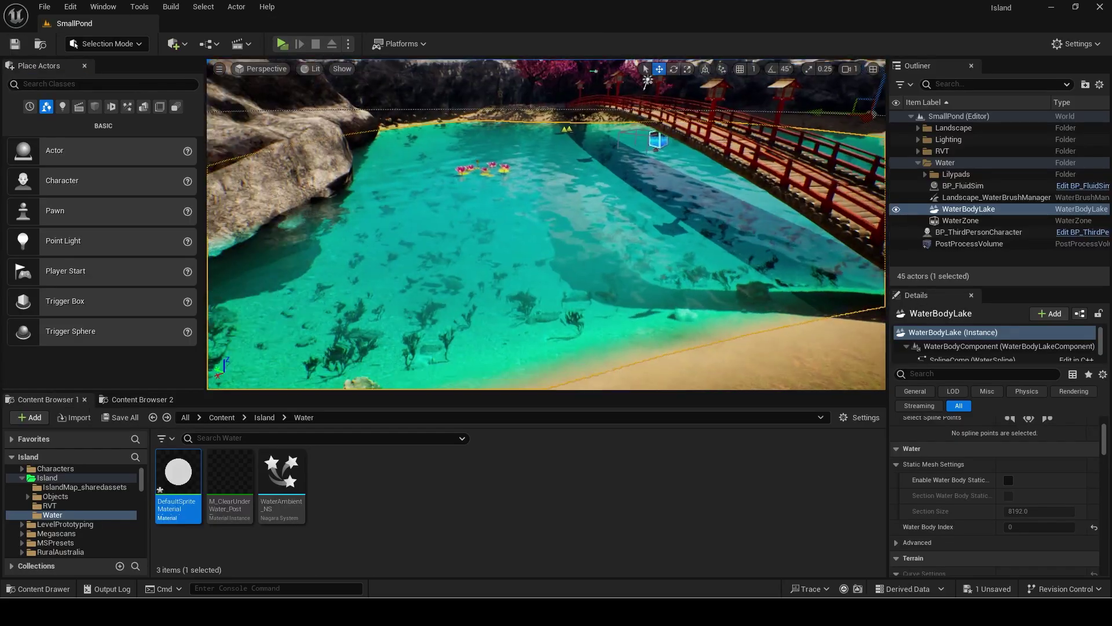
Save all modified assets in the SmallPond project
right_drag(545, 224, 810, 269)
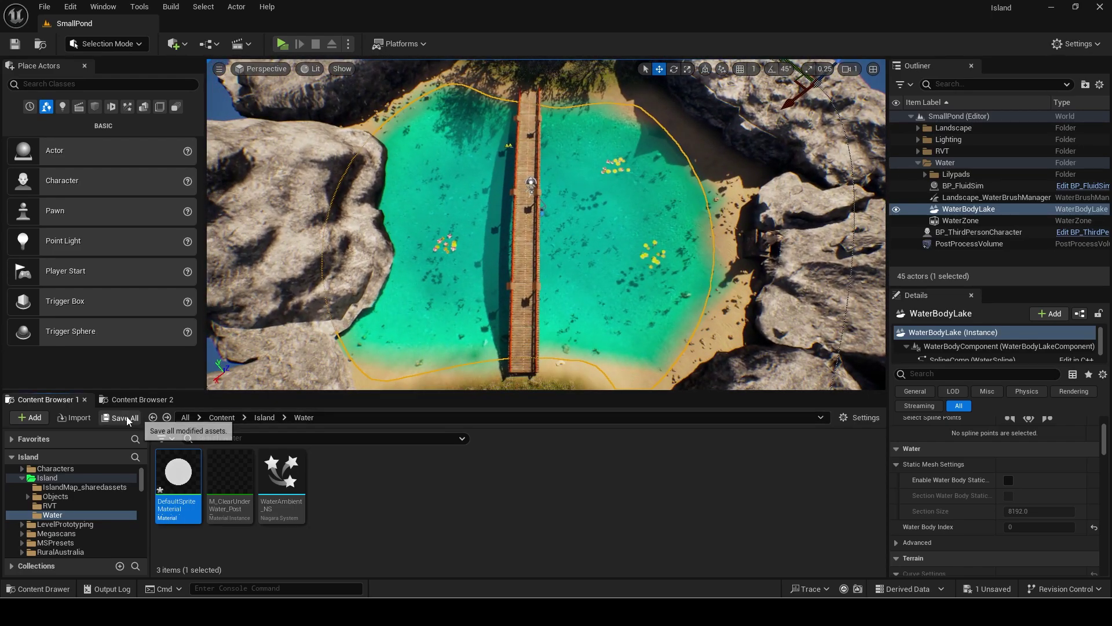
click(127, 419)
click(641, 439)
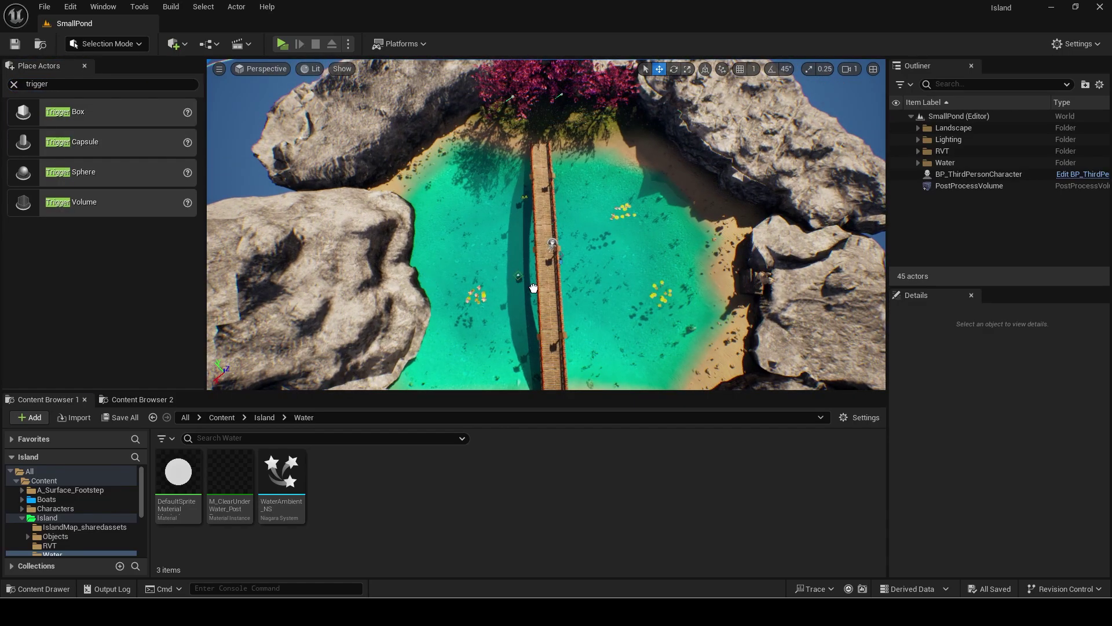
Place a Trigger Box in the pond, rotate it about 36.8° around Z, and stretch it across the water with an X extent of about 1588
drag(533, 288, 529, 281)
right_drag(531, 278, 534, 313)
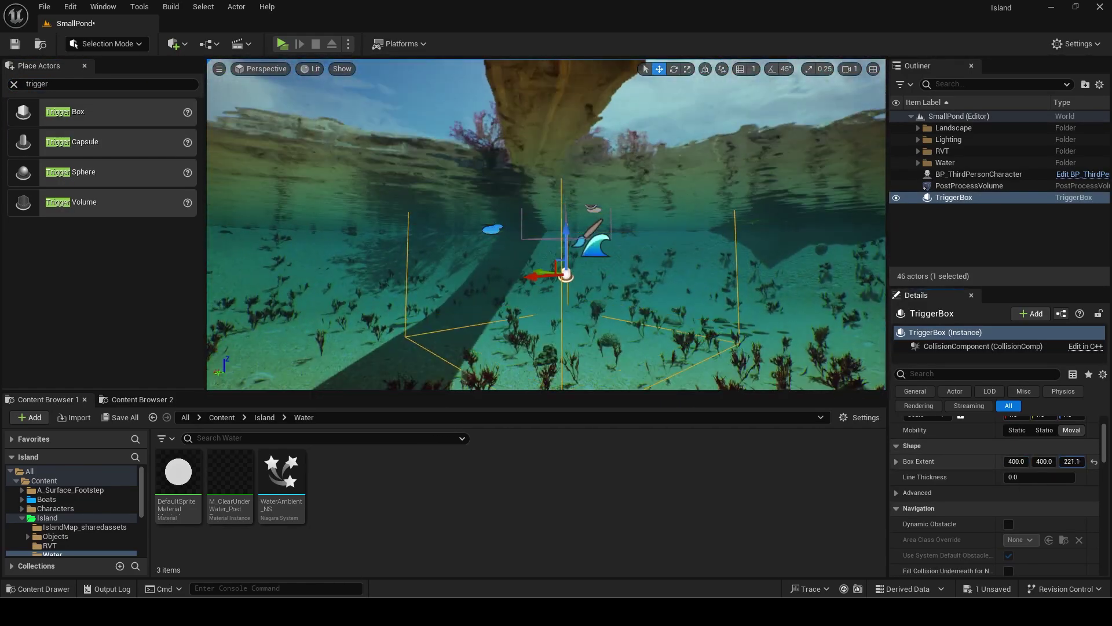
drag(1072, 462, 1096, 461)
key(e)
right_drag(546, 232, 498, 284)
drag(1016, 461, 1037, 461)
right_drag(545, 232, 521, 272)
drag(1017, 461, 1072, 461)
right_drag(546, 232, 487, 232)
key(w)
right_drag(585, 224, 718, 224)
scroll(586, 224, up, 1)
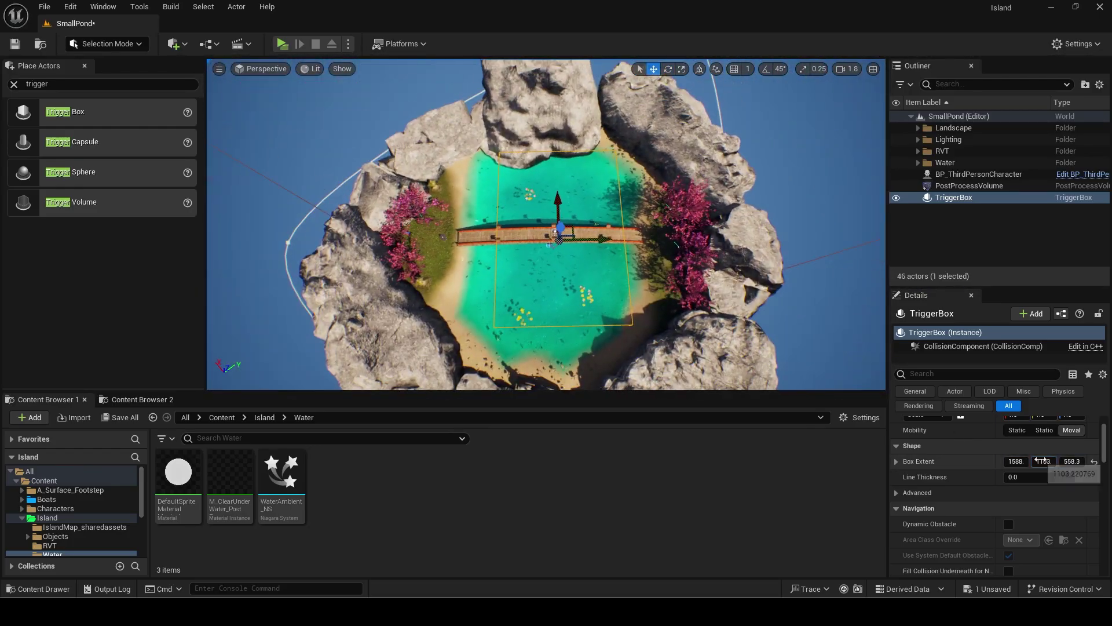
Set the Trigger Box's Y extent to about 1156 and its Z extent to 200
right_drag(583, 246, 696, 238)
click(1071, 461)
text(200)
key(Return)
Place the WaterAmbient_NS Niagara system underwater in the pond
scroll(583, 246, down, 3)
scroll(961, 496, up, 2)
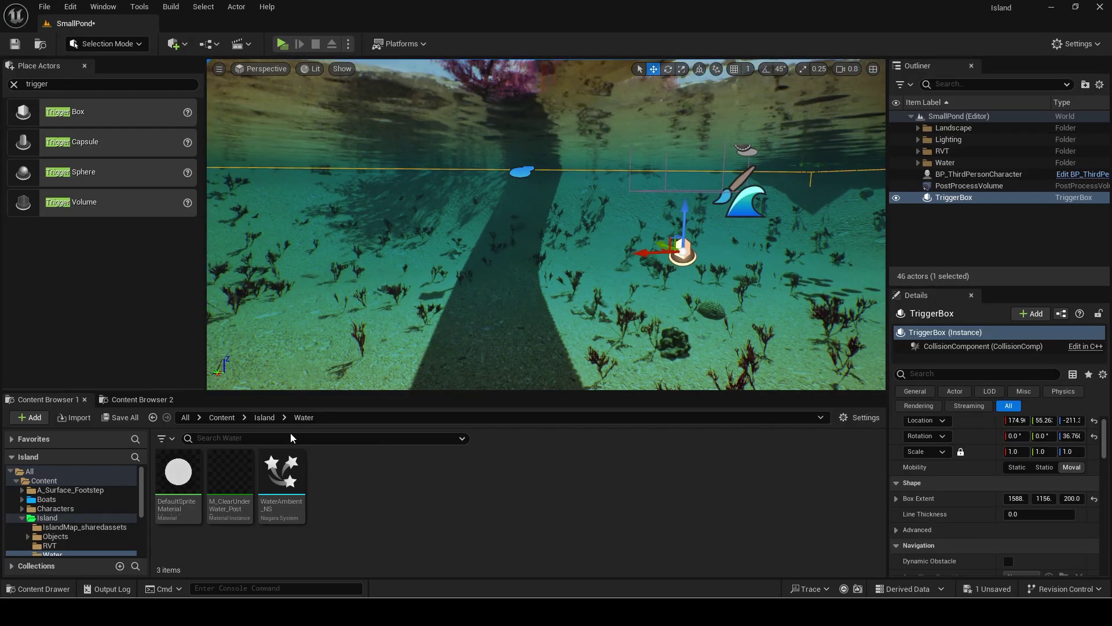
mouse_move(555, 297)
mouse_down()
mouse_move(603, 249)
mouse_move(567, 291)
mouse_up()
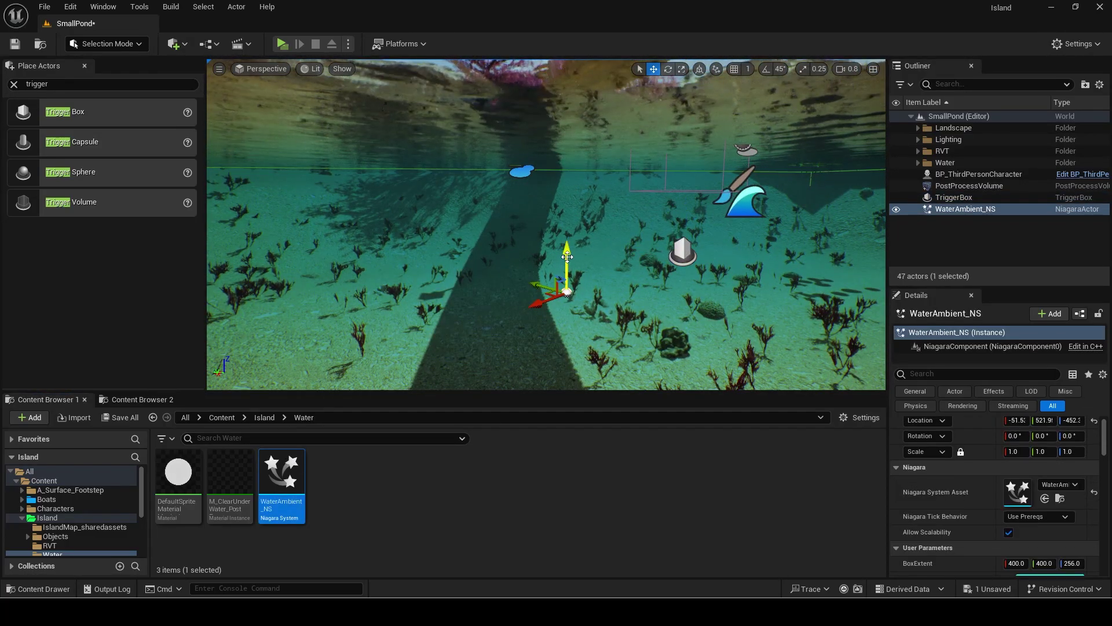
Copy the TriggerBox's location, rotation and box extent onto the WaterAmbient_NS actor
click(957, 198)
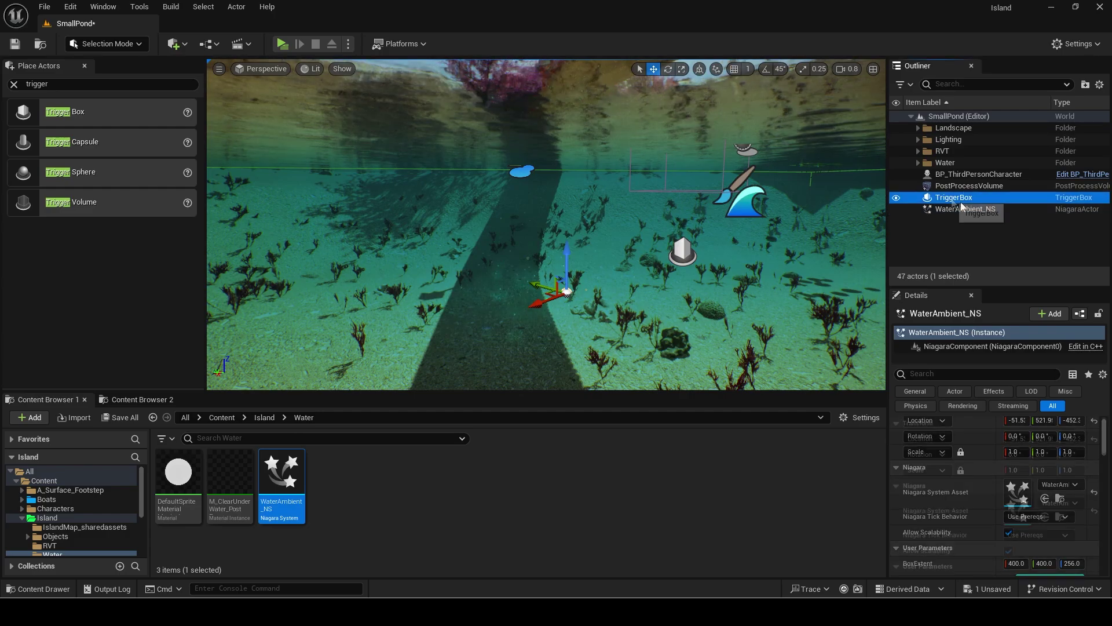
click(959, 208)
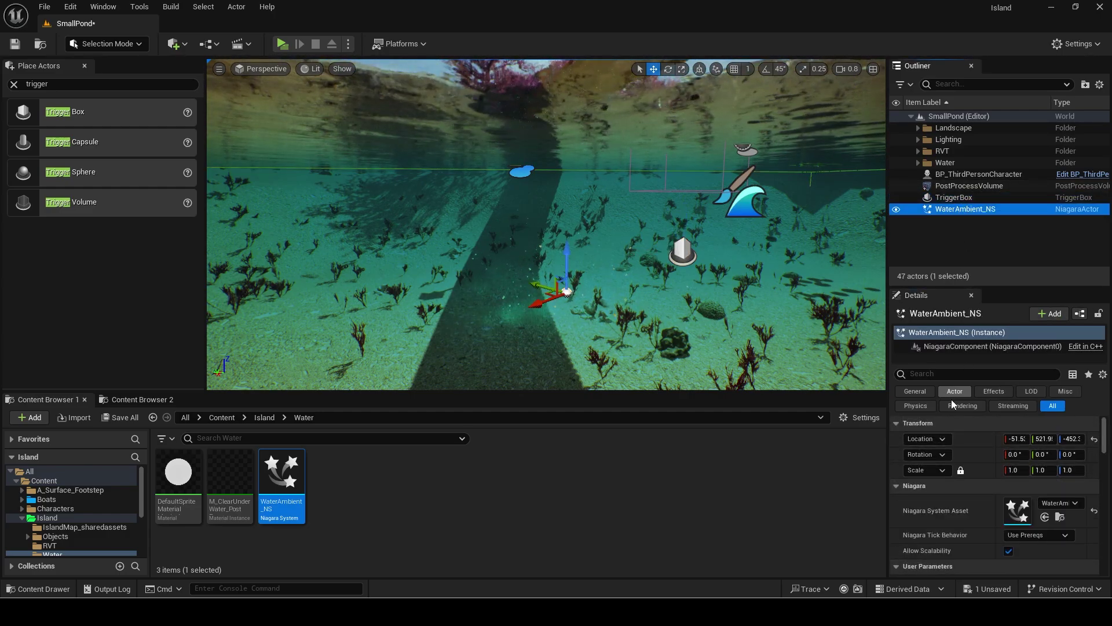
click(954, 198)
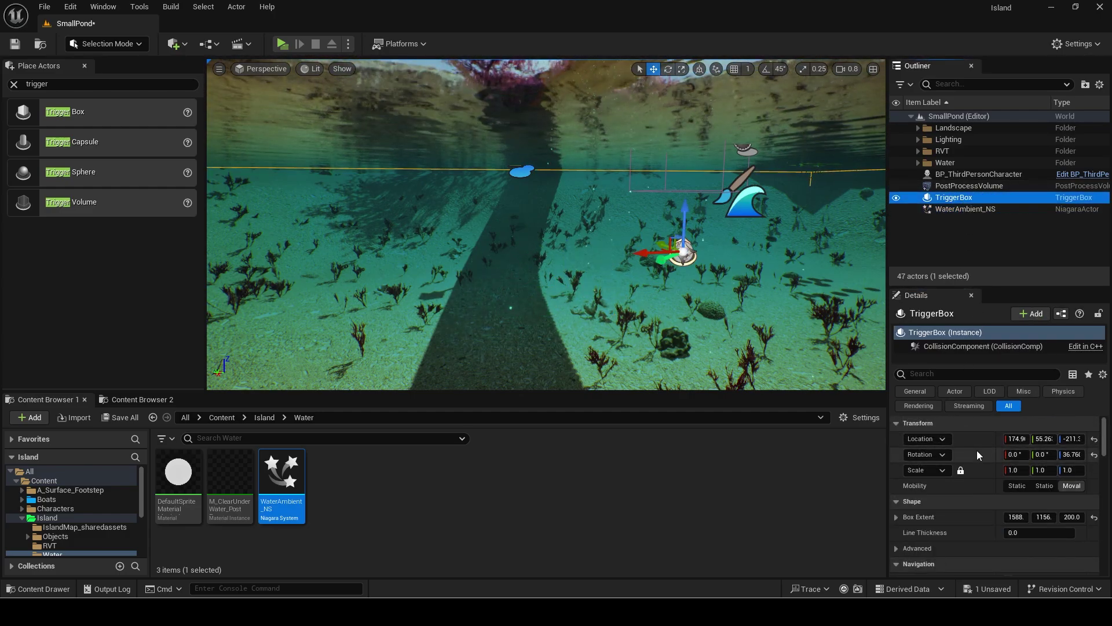
click(952, 209)
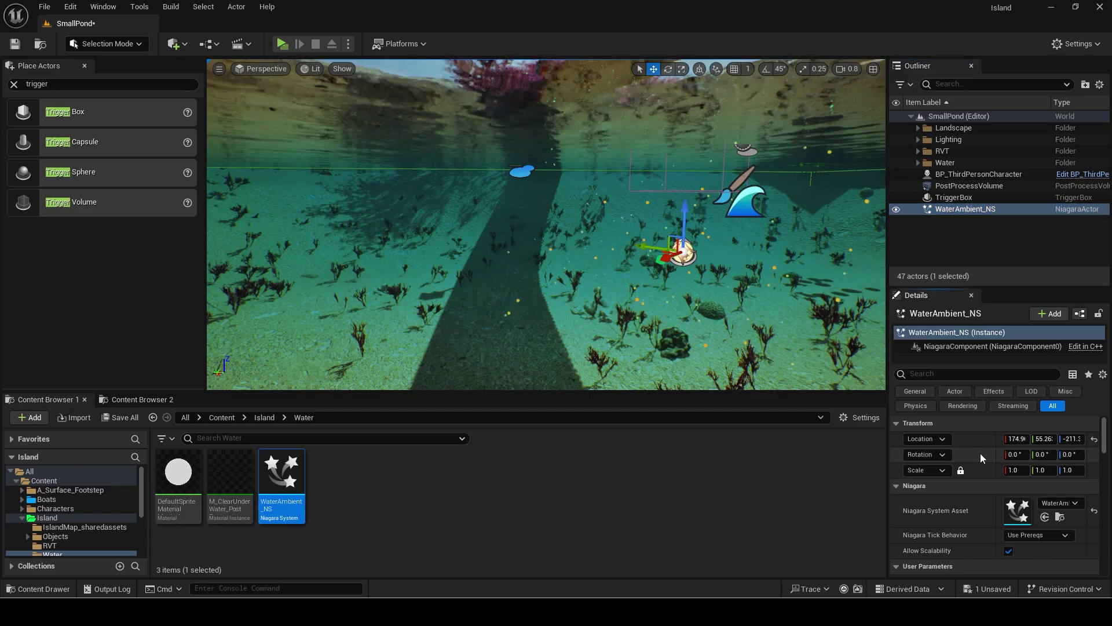
click(963, 197)
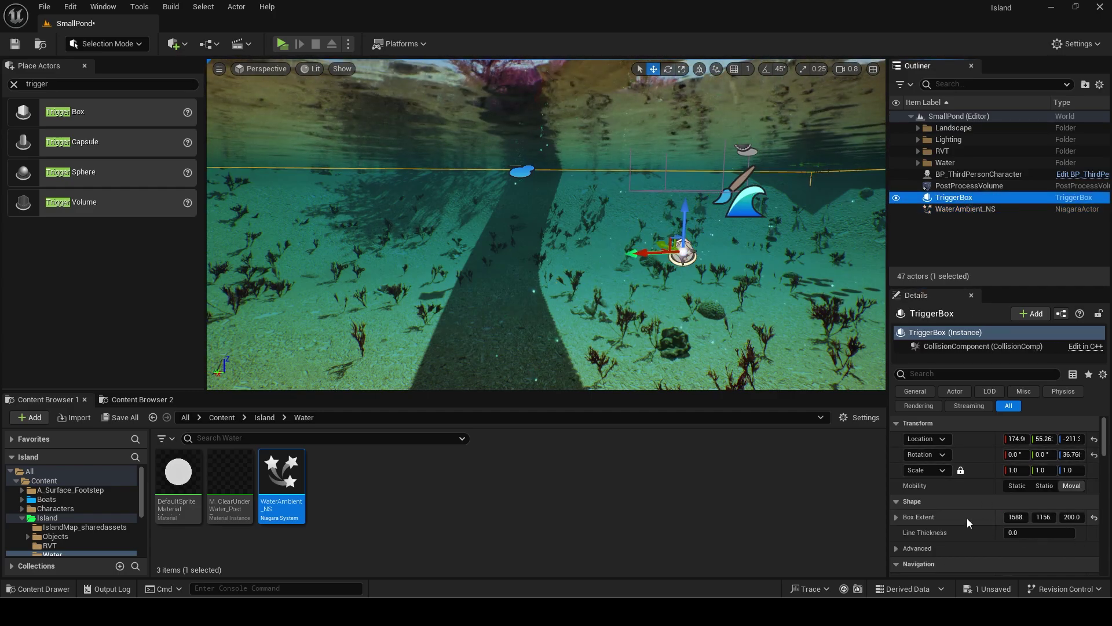
click(951, 209)
scroll(977, 463, down, 2)
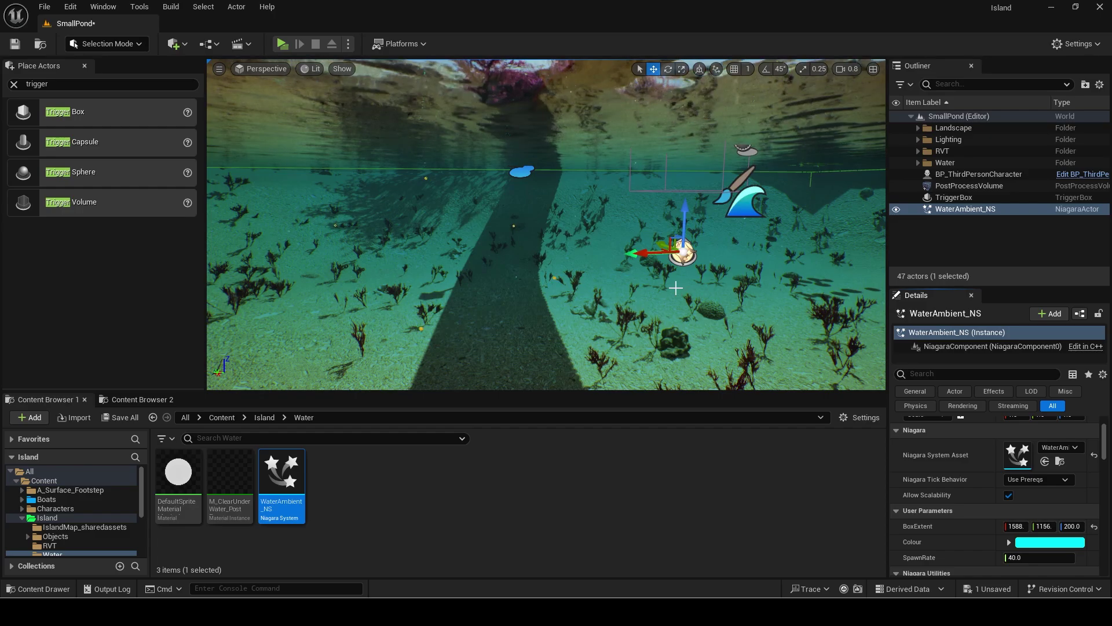
Play the level and swim the character into the pond to examine the ambient particles
right_drag(676, 288, 836, 328)
key(e)
key(e)
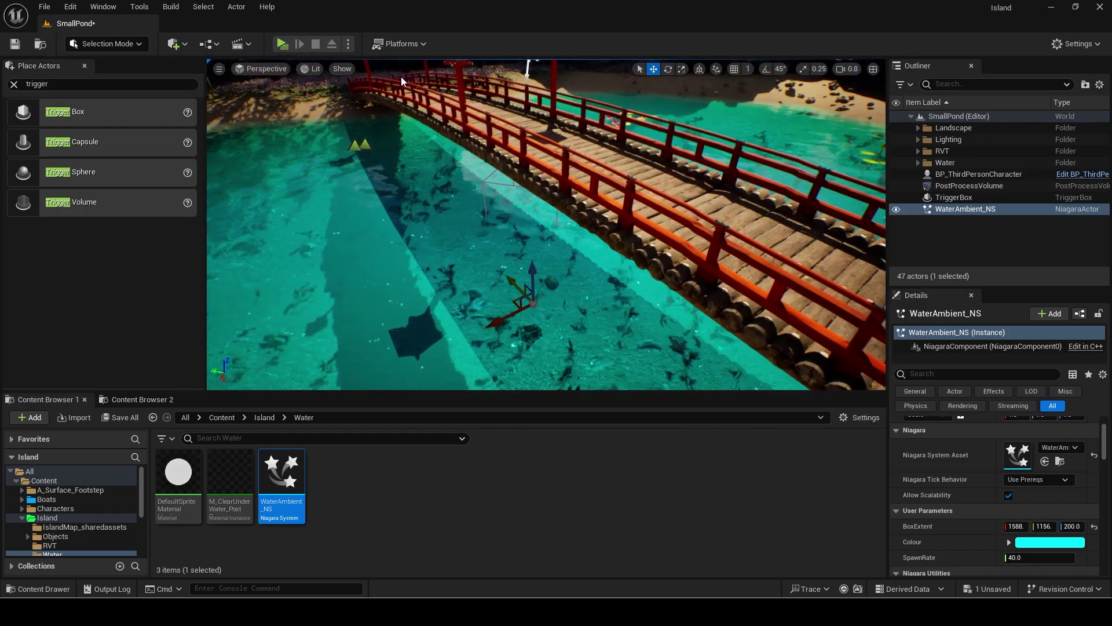
click(282, 44)
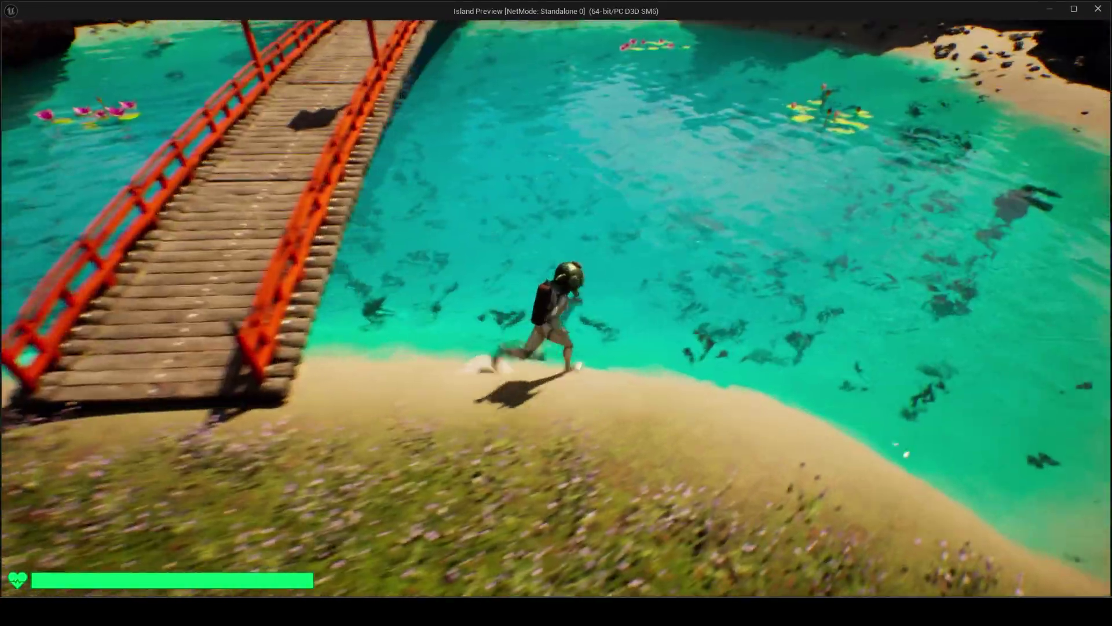
key(w)
key(w)
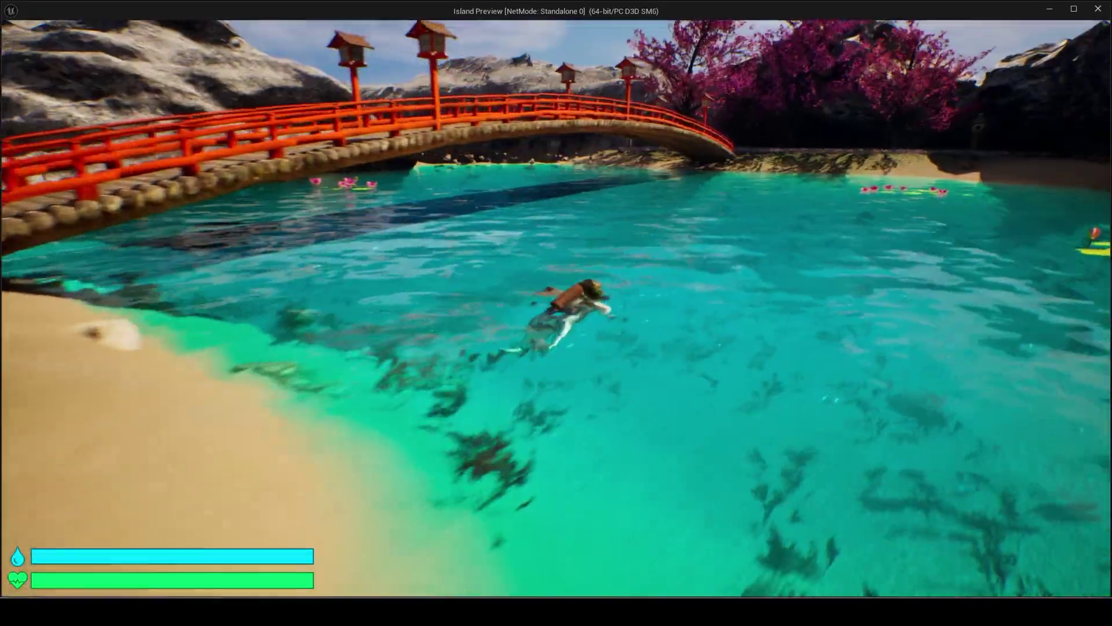
key(w)
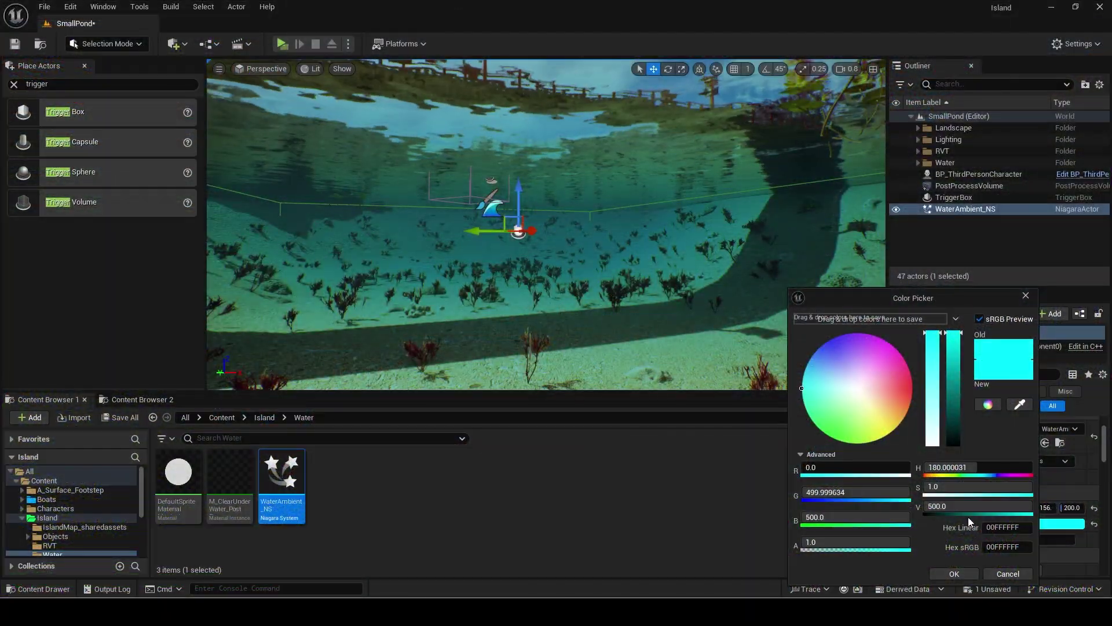
Lower the brightness value of the WaterAmbient_NS actor's Colour parameter, trying 20 and 5, and set SpawnRate to 250
click(965, 506)
text(20)
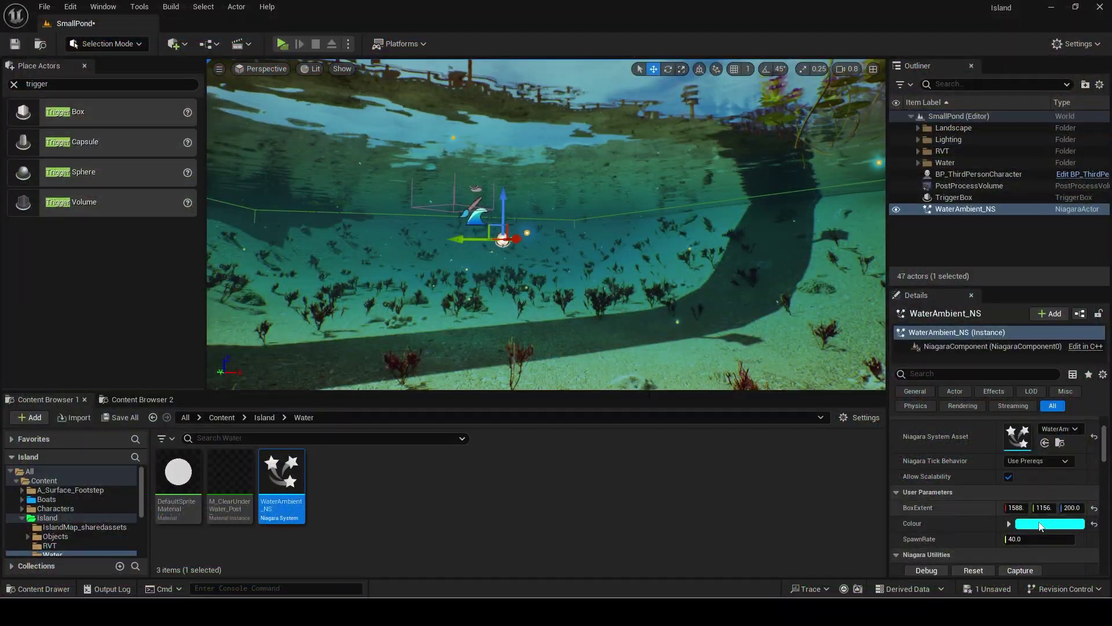
click(1040, 525)
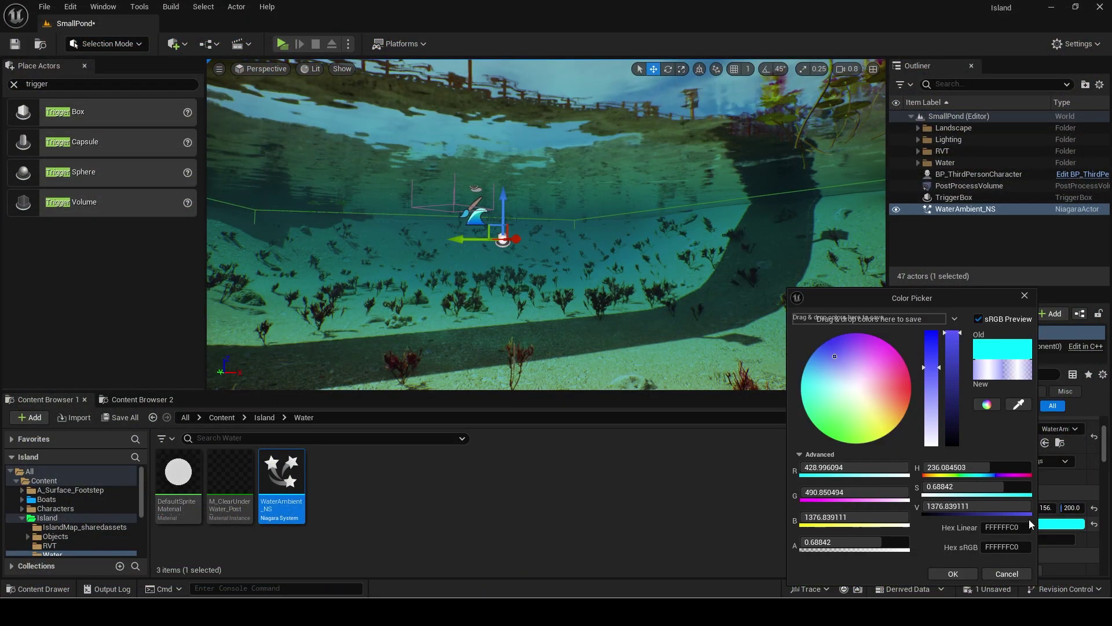
click(1006, 574)
click(1075, 525)
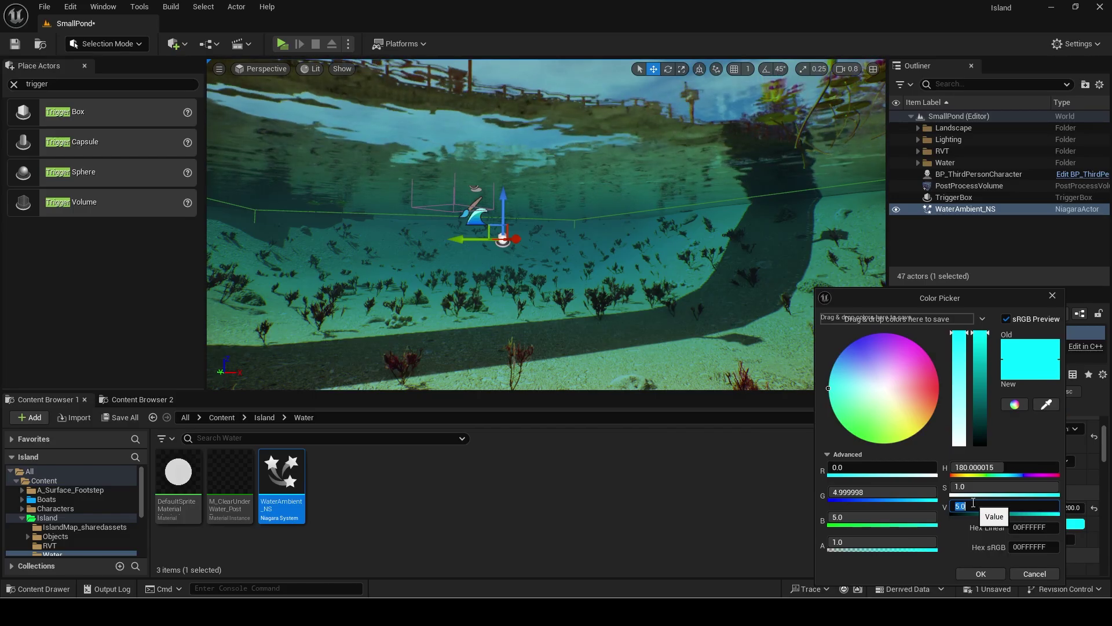
click(981, 574)
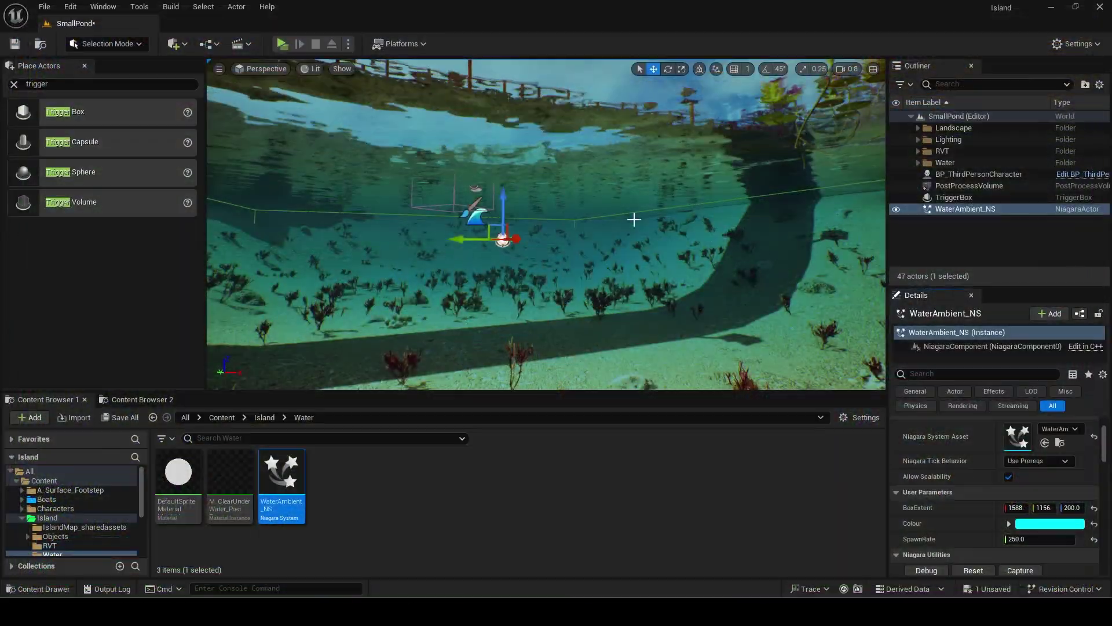
click(966, 573)
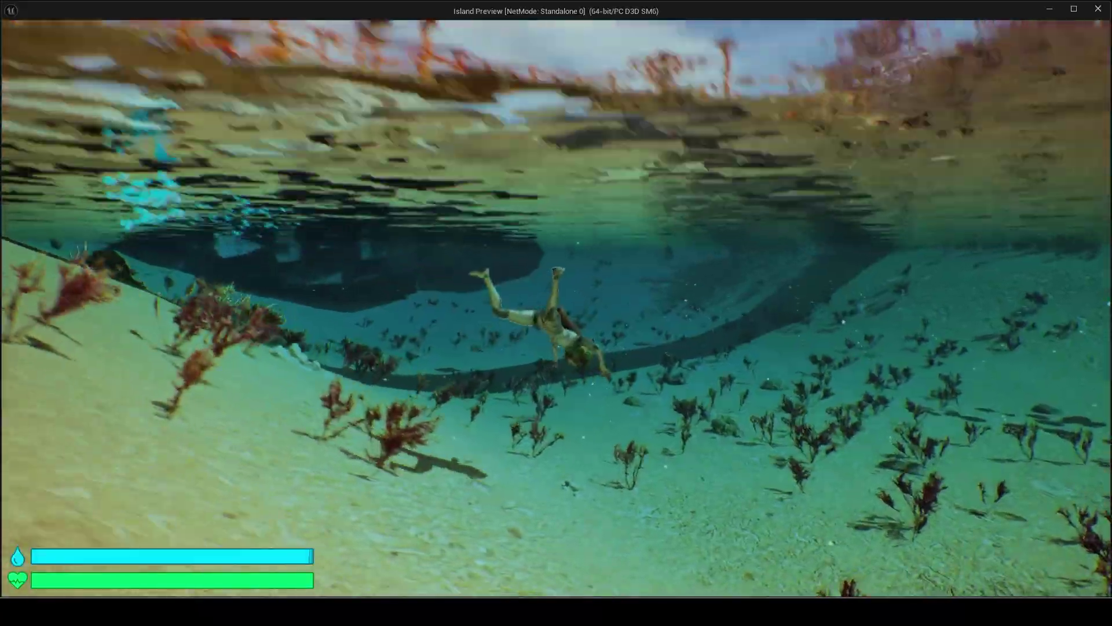
Swim underwater in the standalone preview to examine the adjusted particle density and brightness
key(w)
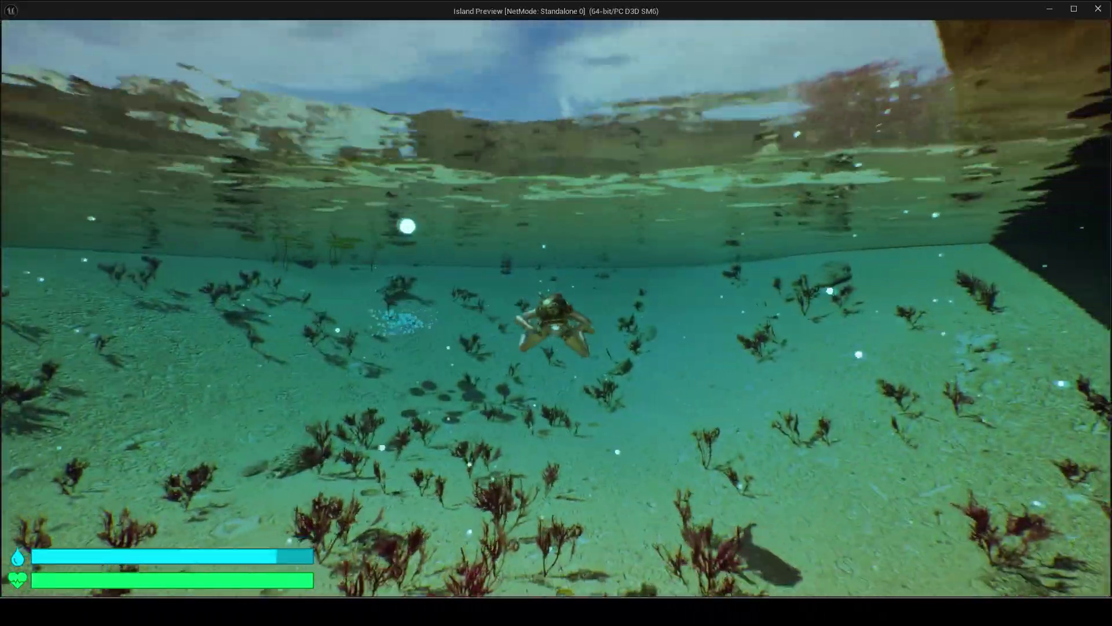
key(a)
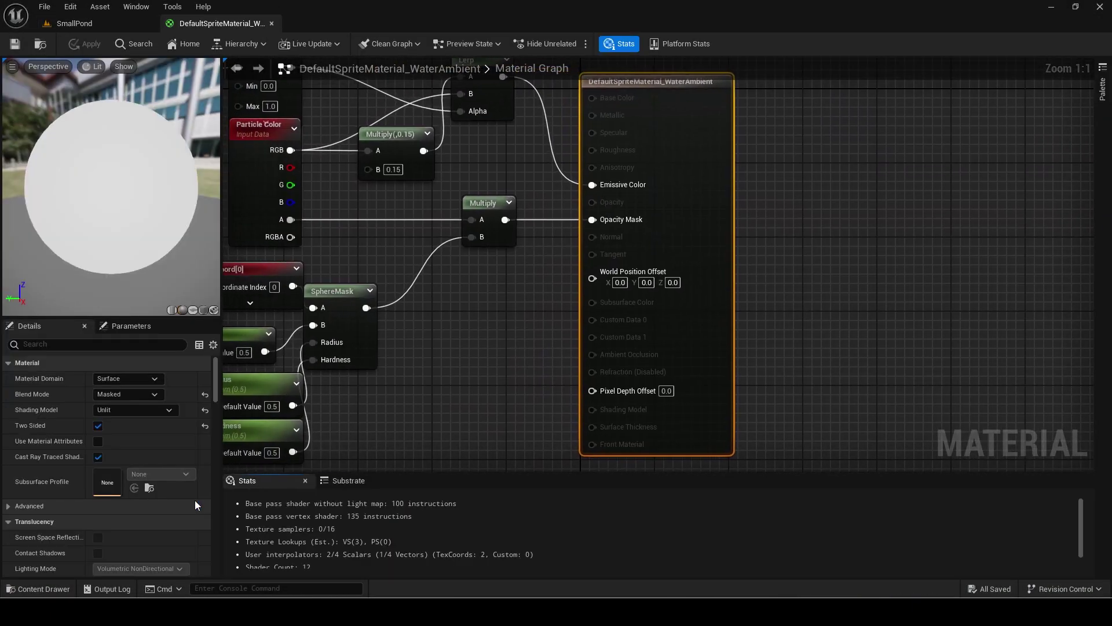
Move the material's result node farther from the graph and insert a Multiply node before its Opacity Mask input
right_drag(641, 257, 593, 312)
drag(650, 273, 808, 269)
right_drag(596, 314, 643, 267)
drag(504, 227, 558, 228)
text(muly)
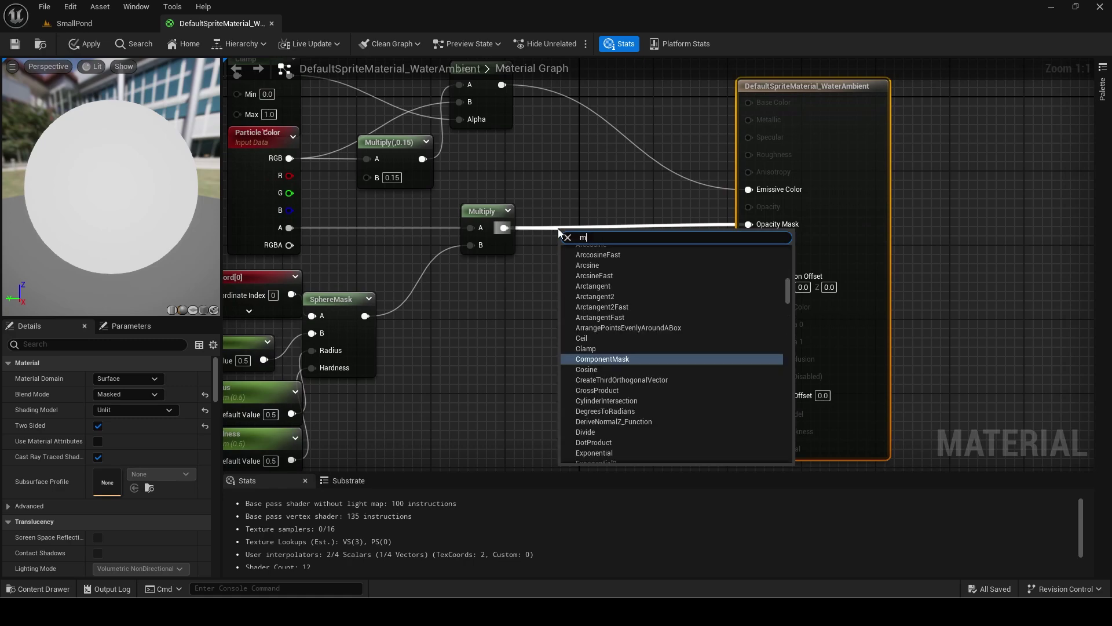
key(Return)
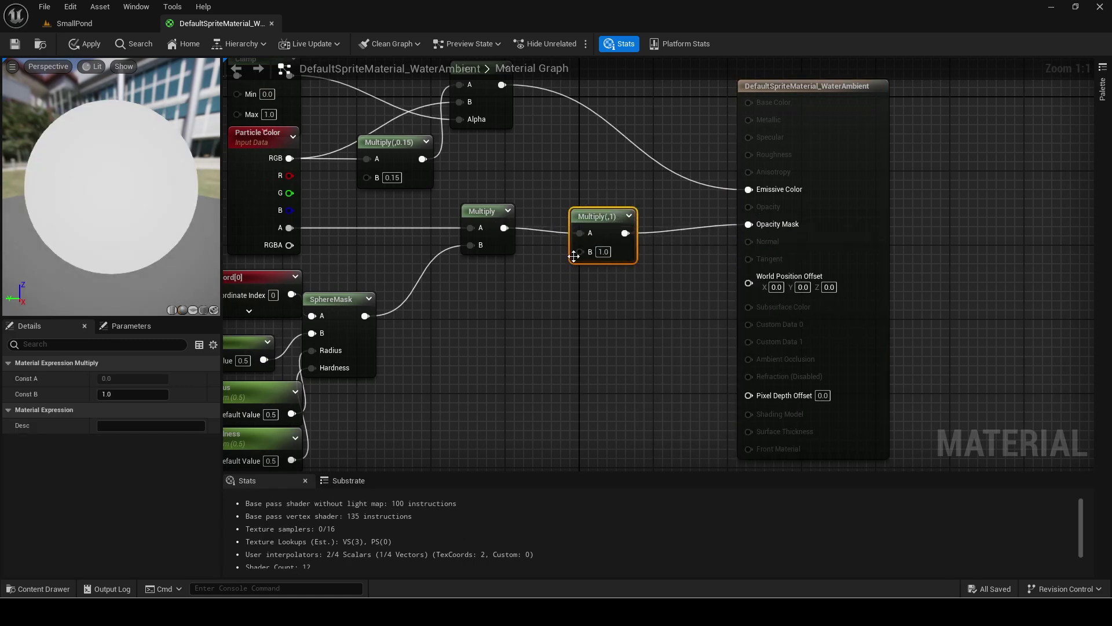
Add a DitherTemporalAA node feeding the B input of the new Multiply
drag(580, 252, 533, 287)
text(dither)
key(Return)
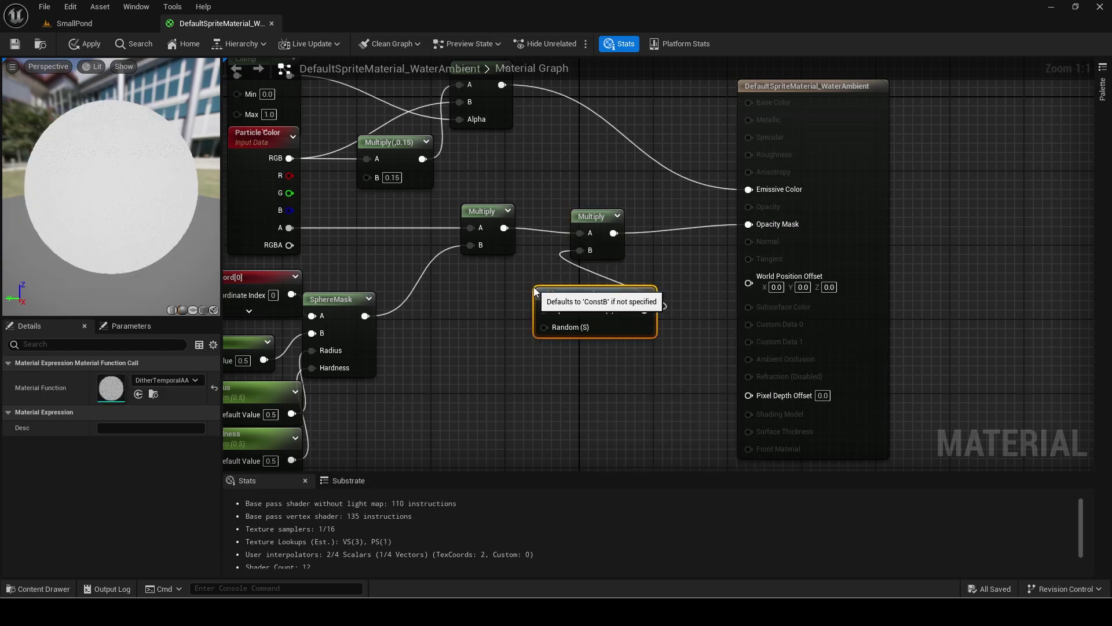
Create a scalar parameter named Opacity with default value 1 and connect it to DitherTemporalAA's Alpha Threshold input
right_drag(505, 328, 611, 329)
key(s)
click(541, 328)
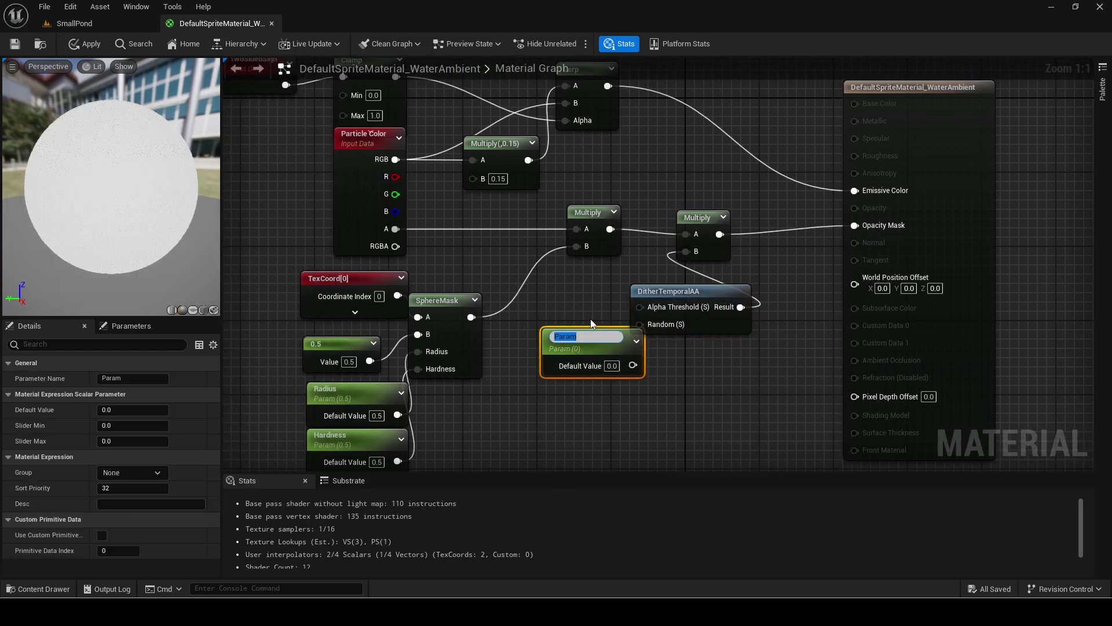
text(Opac)
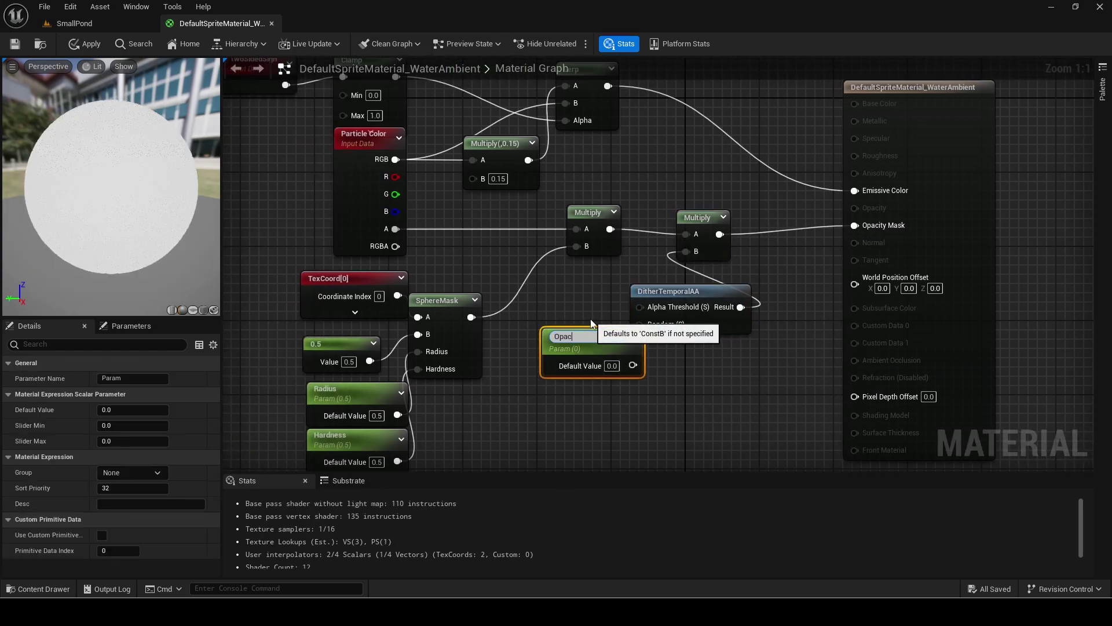
text(ity)
key(Return)
click(610, 362)
text(1)
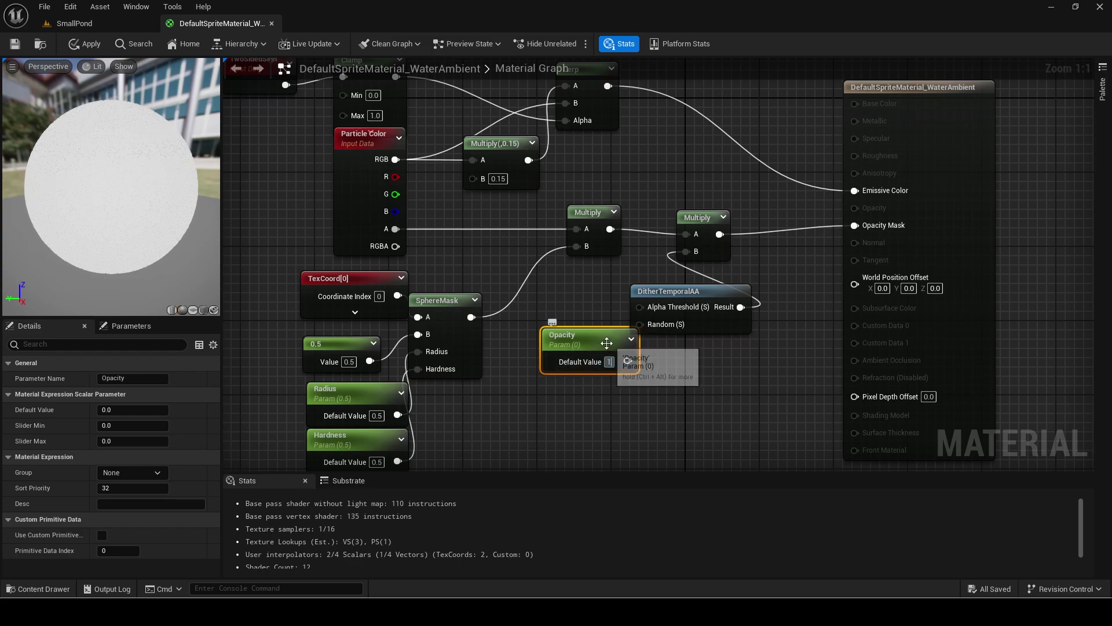
drag(607, 343, 575, 299)
drag(650, 307, 644, 307)
drag(584, 302, 584, 293)
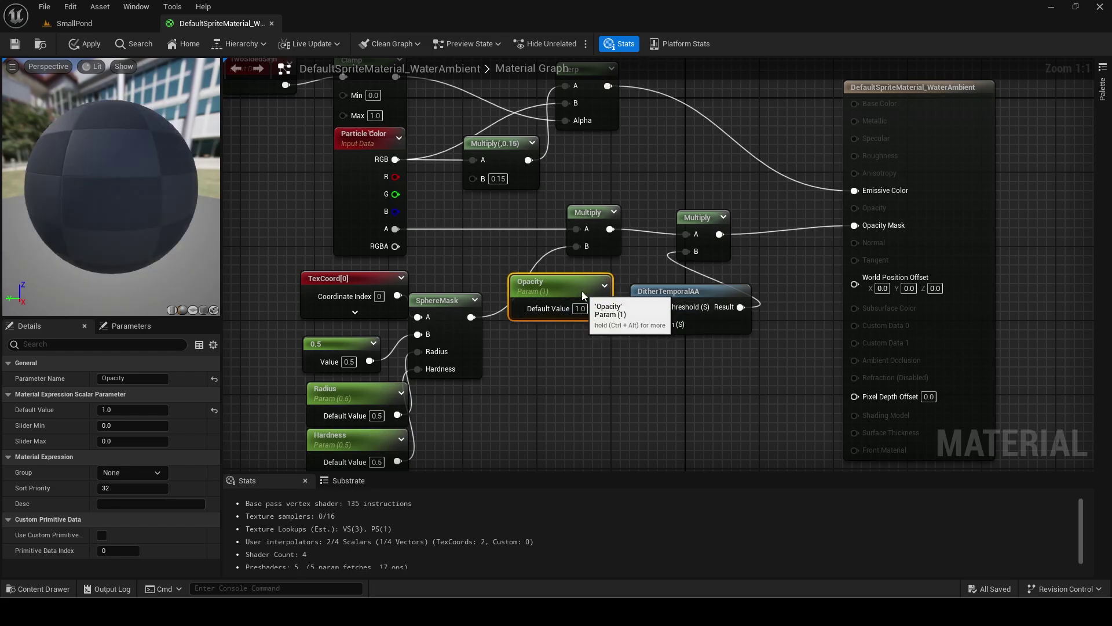
Try default values of 0.5 and 0.1 for the Opacity parameter to compare the dithering in the material preview
text(0.5)
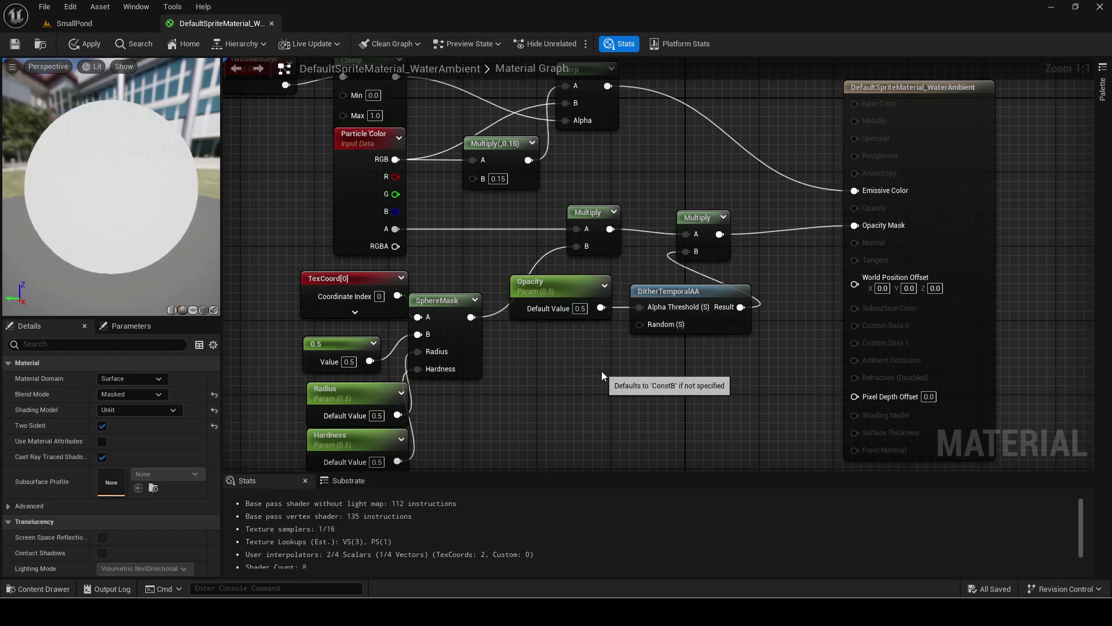
click(603, 365)
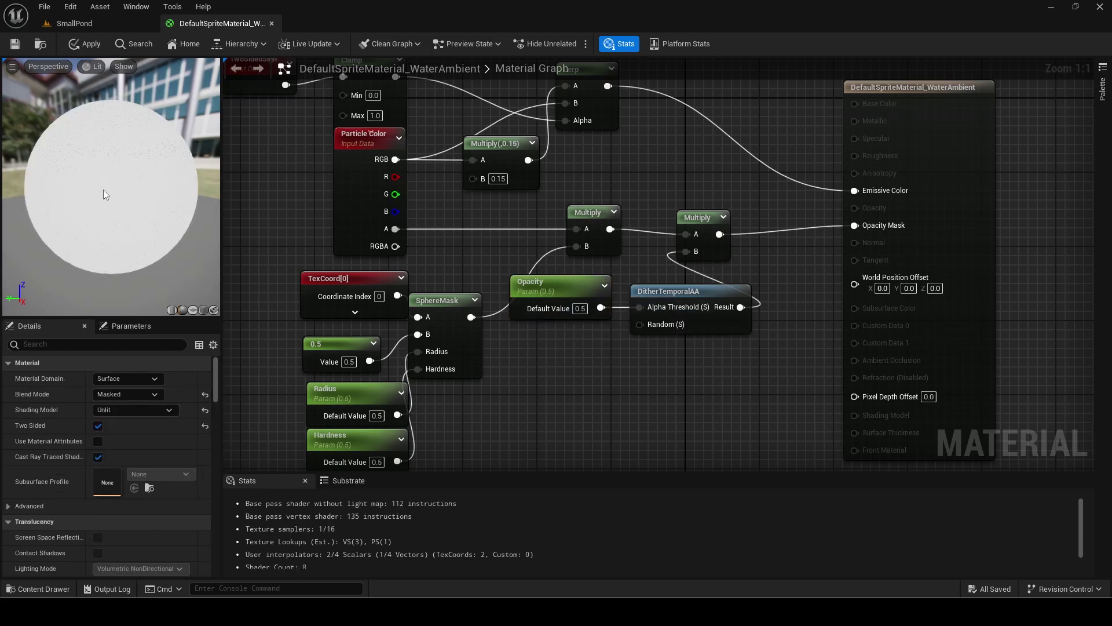
click(579, 309)
text(.1)
key(Return)
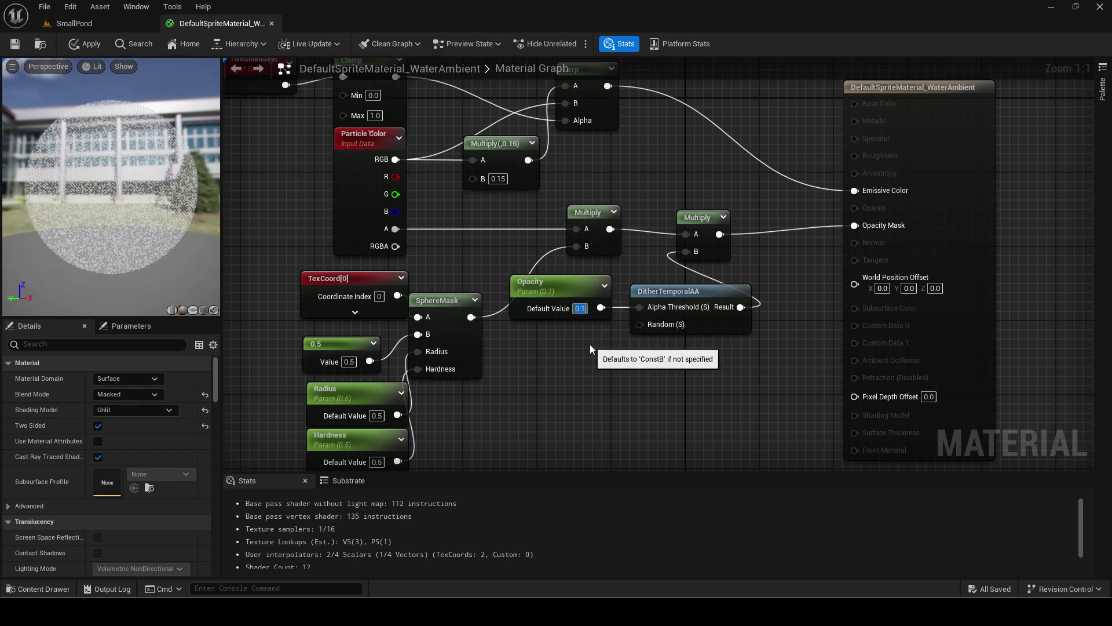
key(Return)
Straighten the connections into Opacity Mask and apply the material with the Opacity parameter's default value at 1
drag(589, 346, 649, 301)
drag(302, 210, 940, 236)
key(q)
drag(596, 345, 687, 285)
drag(791, 293, 881, 249)
drag(880, 249, 853, 249)
click(86, 44)
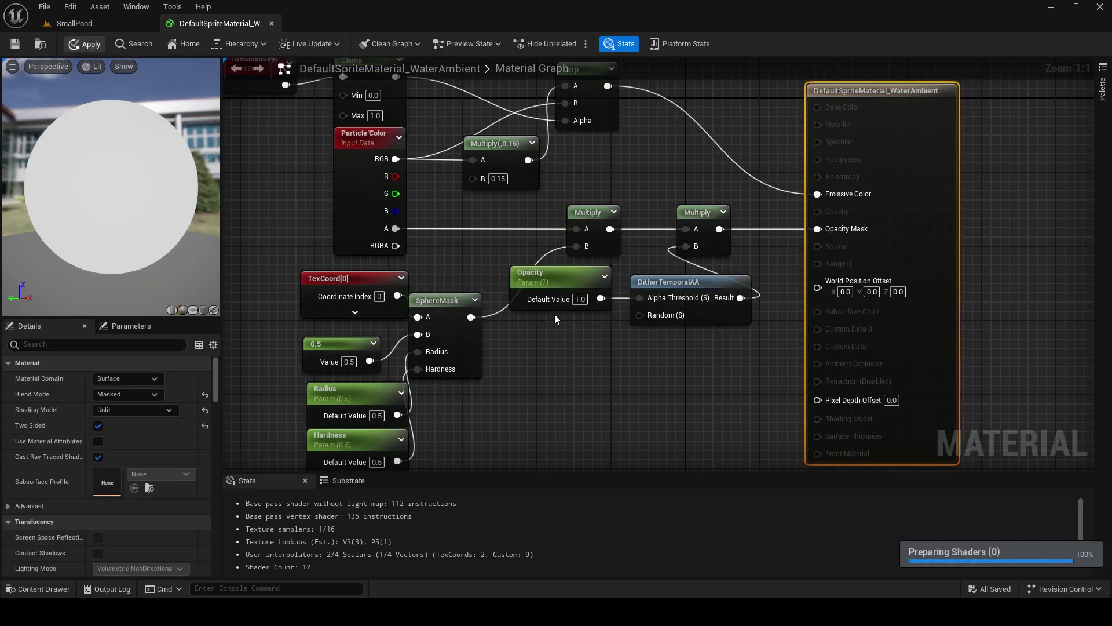
Test the Opacity parameter's default value at 0.1 and set it to 0.2
right_drag(556, 318, 618, 337)
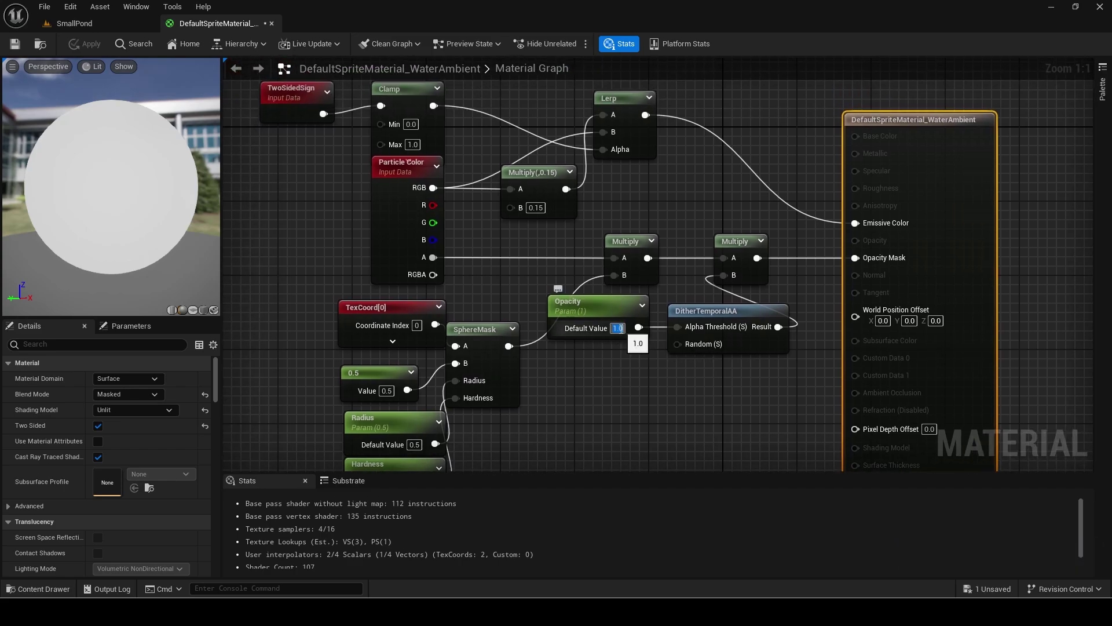
text(0.2)
key(Return)
text(0.1)
key(Return)
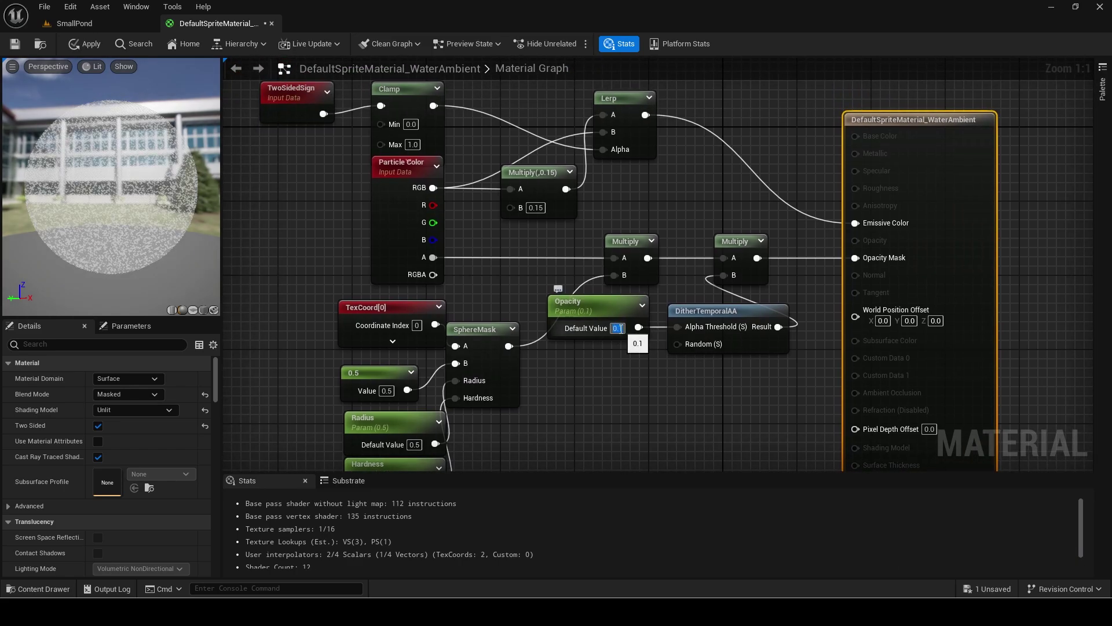
text(0.2)
key(Return)
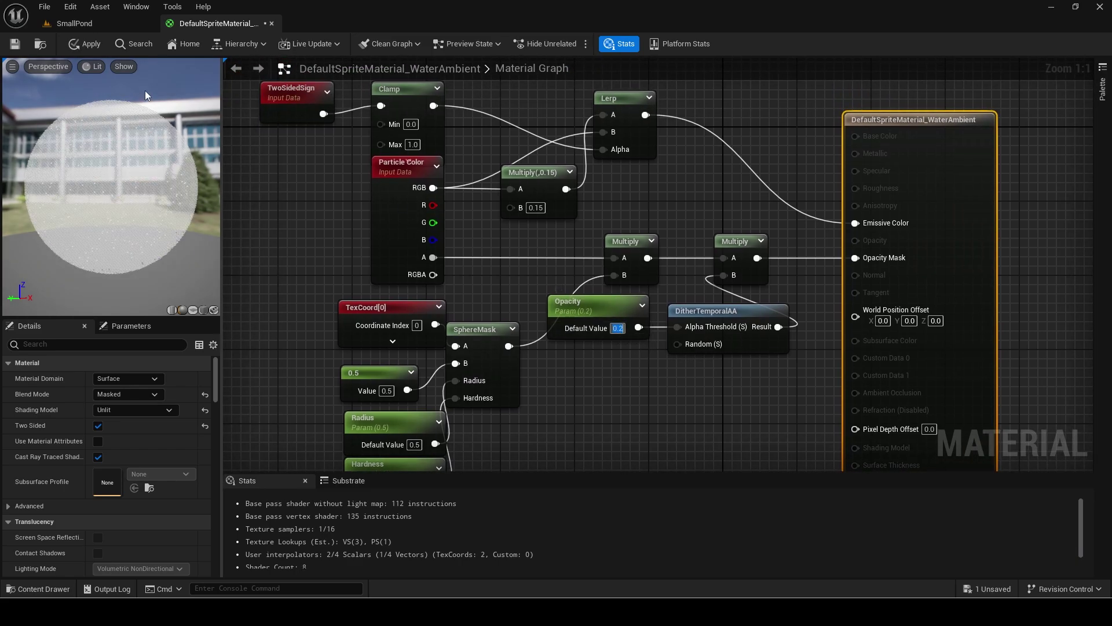
Open the WaterAmbient_NS system to examine its Sprite Renderer and previewed particles, and close the particle material
click(102, 26)
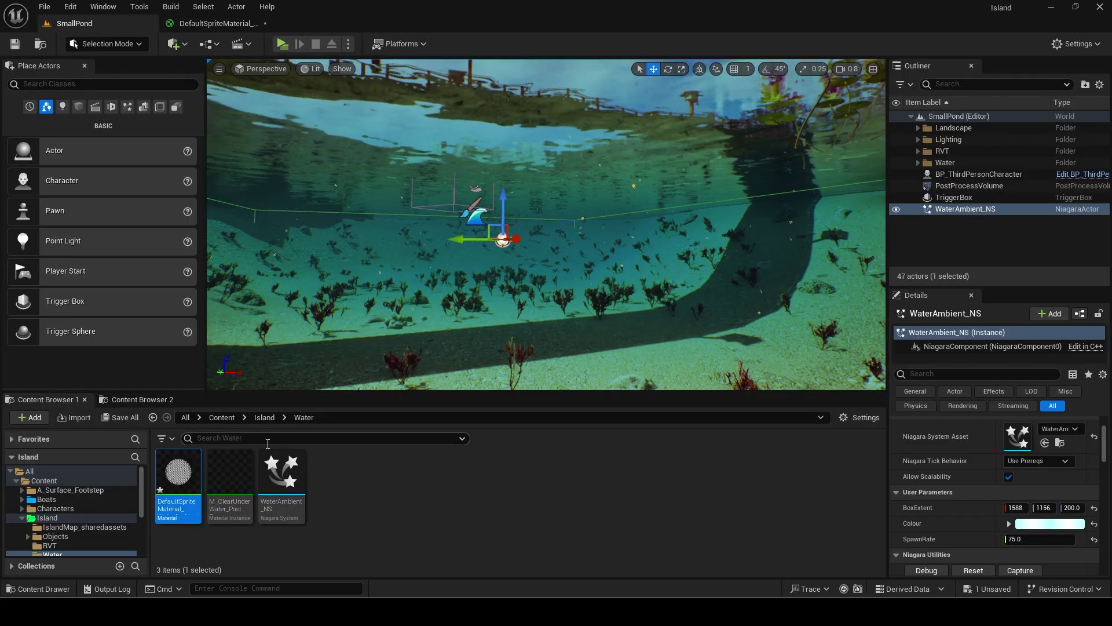
double_click(283, 475)
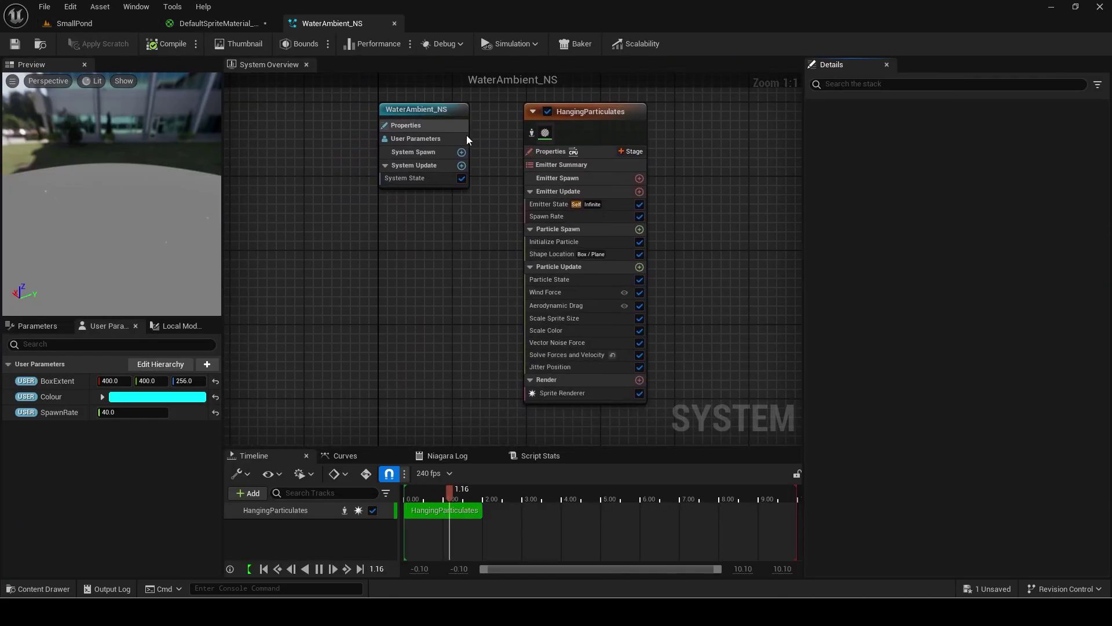
click(541, 138)
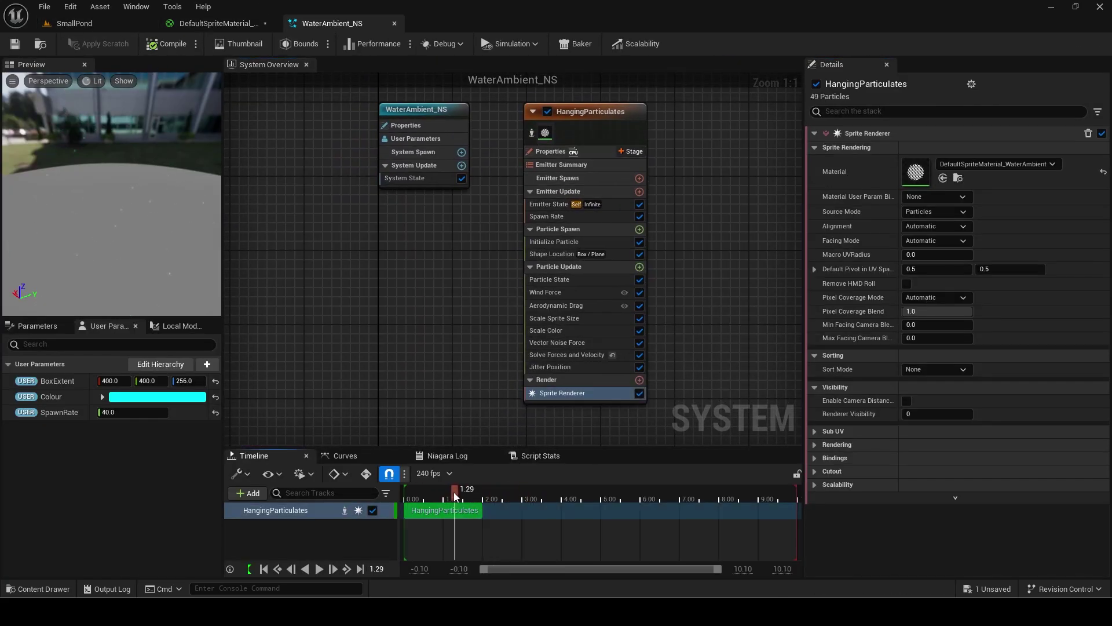
drag(177, 255, 212, 261)
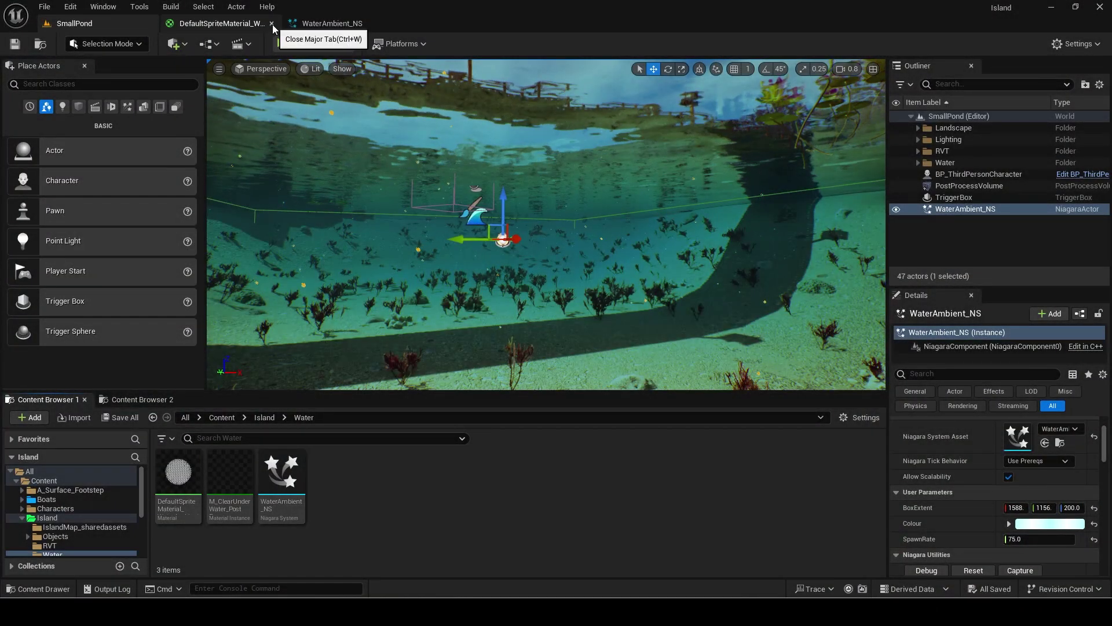
click(272, 23)
Add float user parameters MinSize with value 1.5 and MaxSize with value 3.5 for the Initialize Particle sprite sizes
click(554, 241)
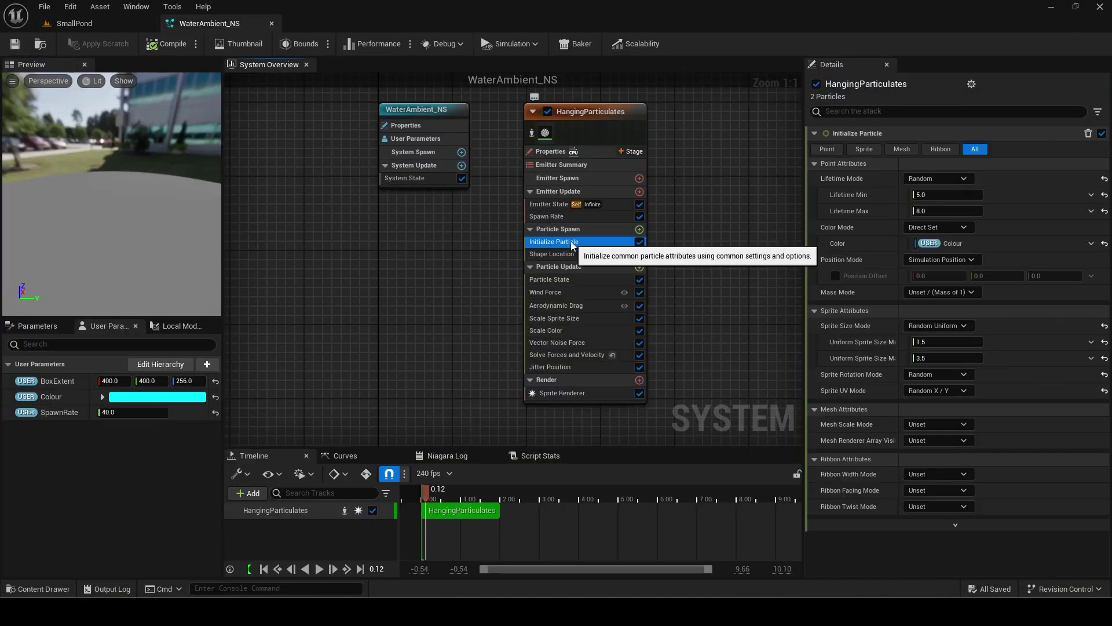
click(206, 364)
click(150, 428)
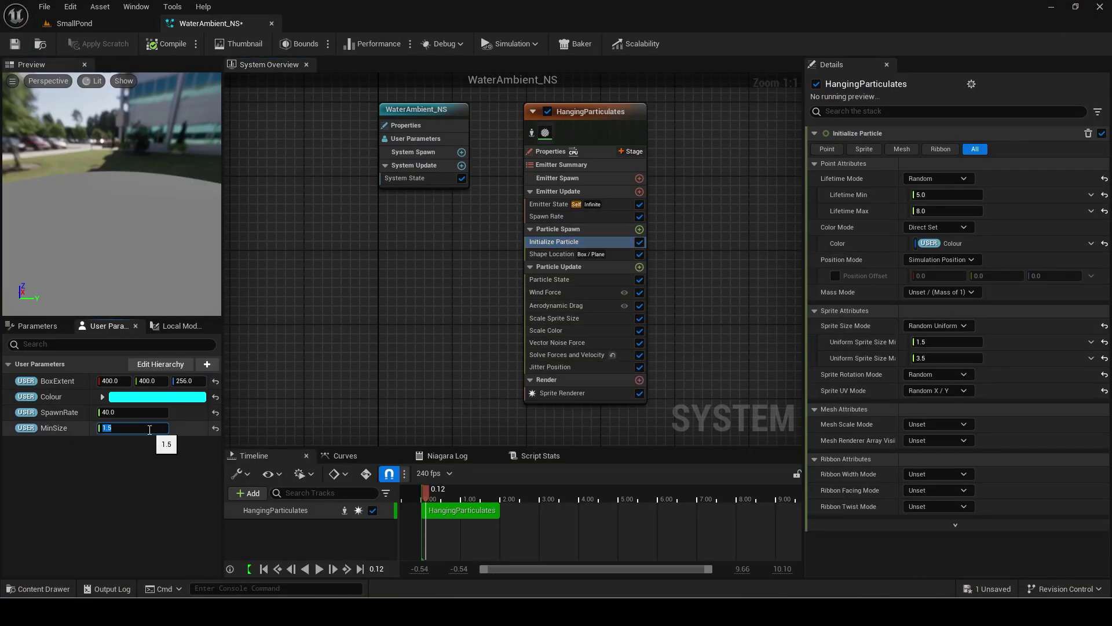
text(1.5)
click(207, 364)
text(float)
click(227, 414)
text(MaxSize)
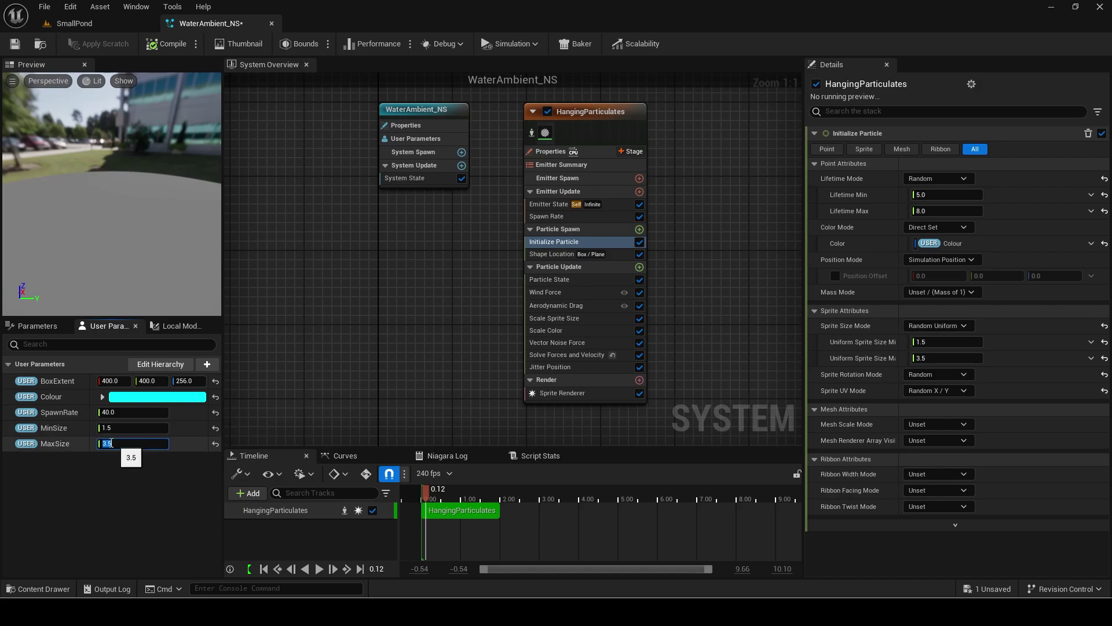
key(Return)
Add float user parameters VectorNoiseForce at 1500 and JitterAmount at 0.25 to WaterAmbient_NS, and return to the level
click(557, 342)
click(207, 363)
text(f)
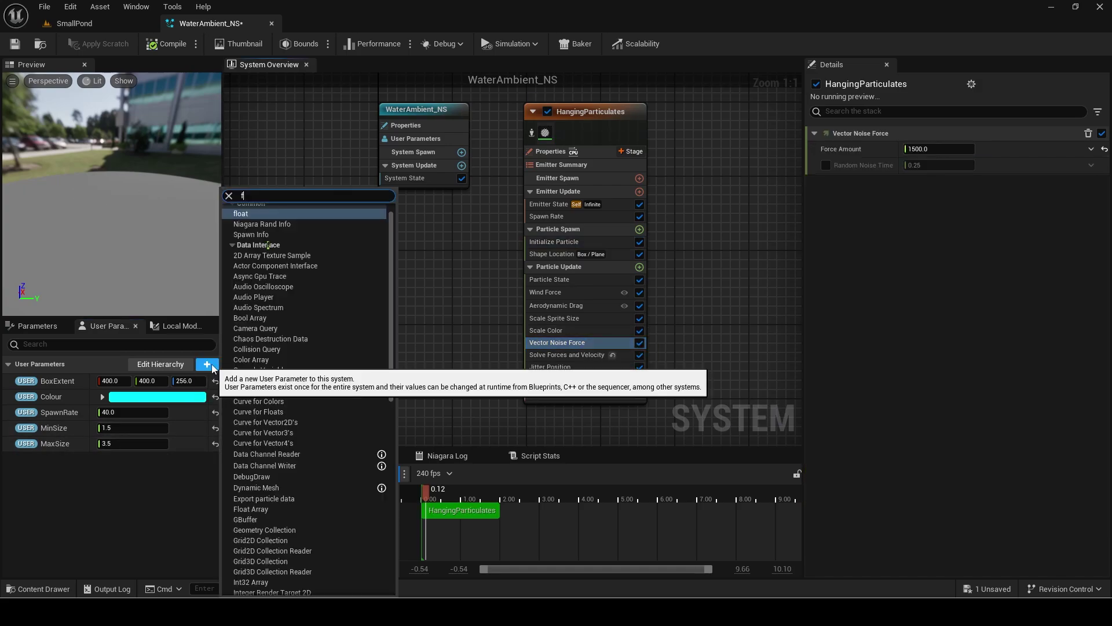
key(Return)
text(VectorNoiseFo)
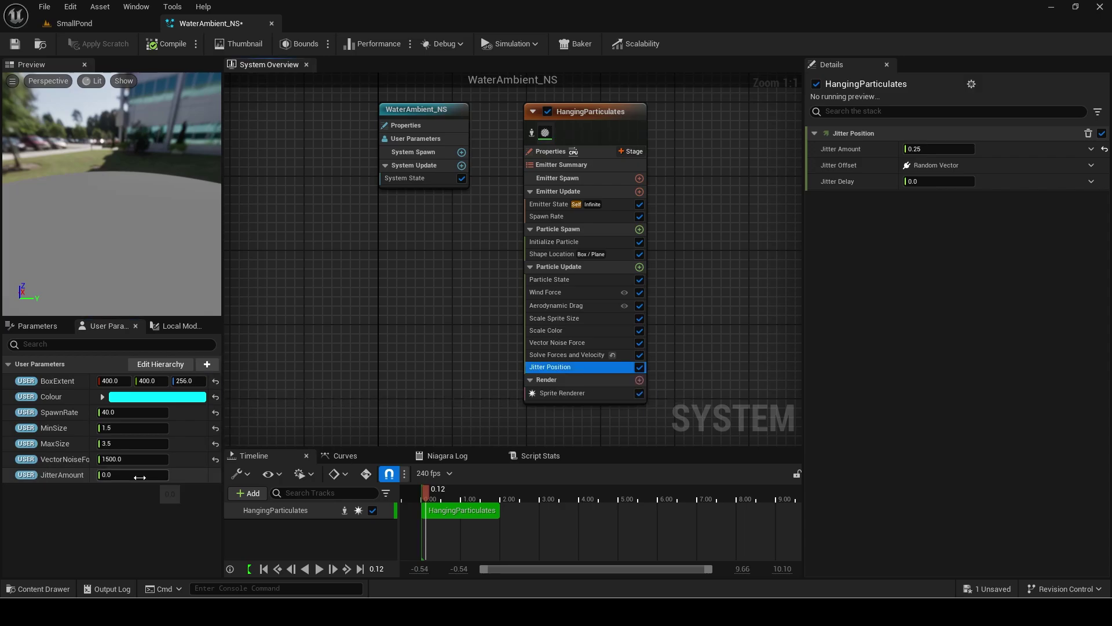
click(271, 23)
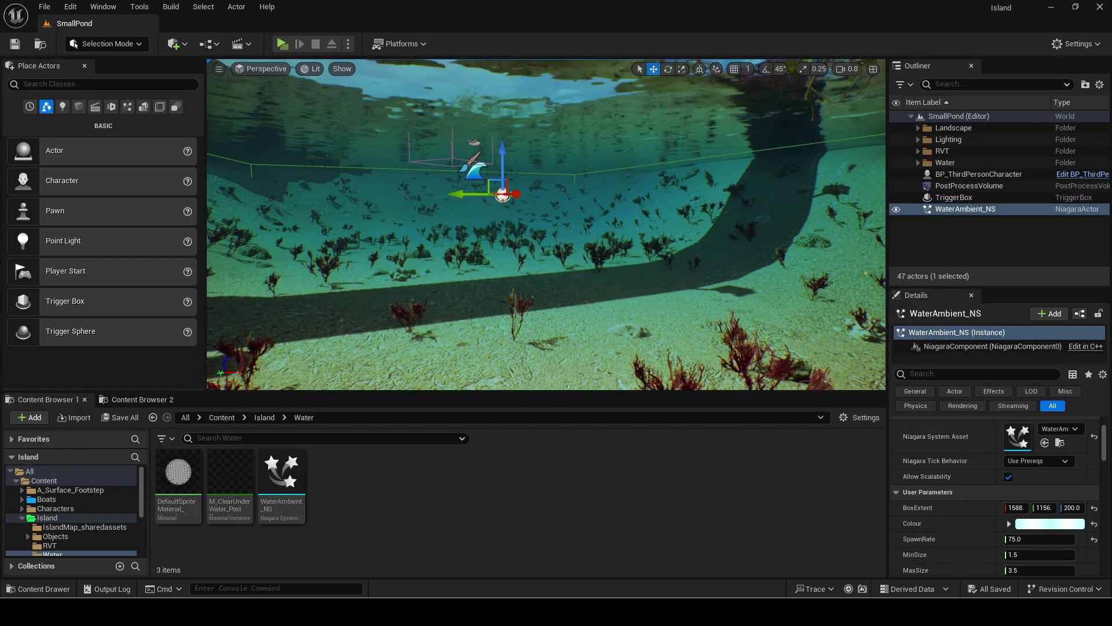
scroll(1018, 468, down, 2)
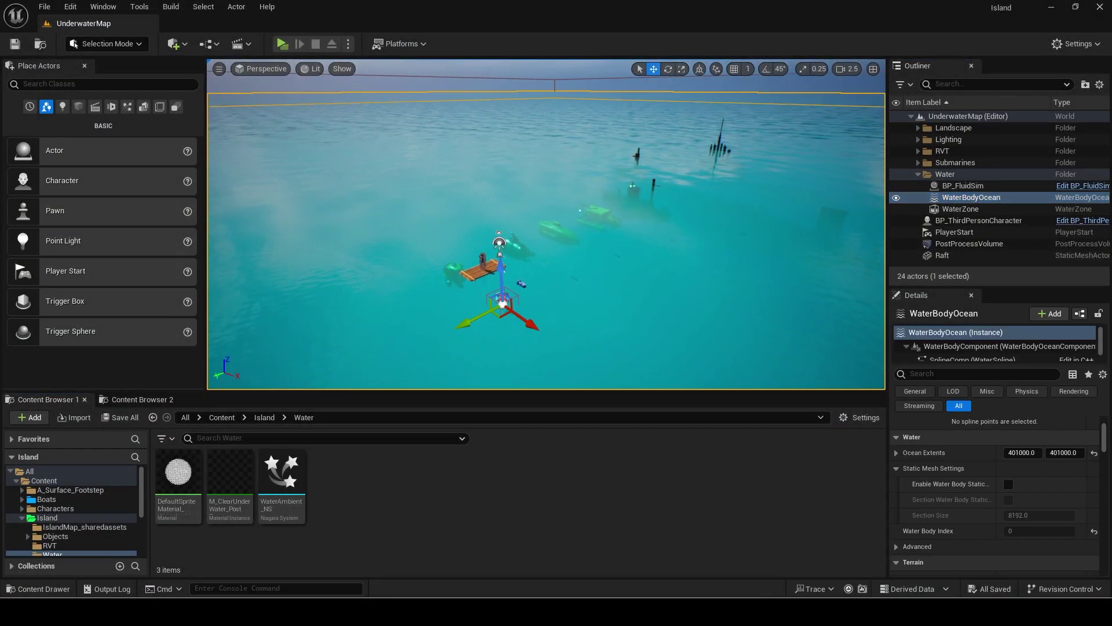
Place the WaterAmbient_NS system in the UnderwaterMap level and reset its location to 0, 0, 0
drag(282, 473, 568, 294)
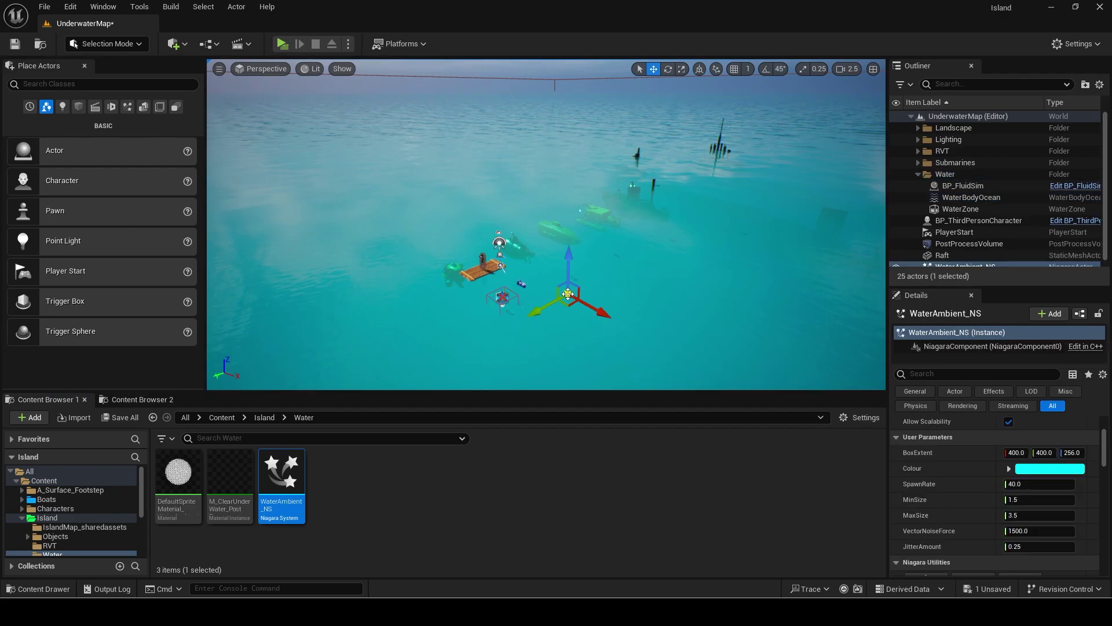
scroll(974, 423, up, 5)
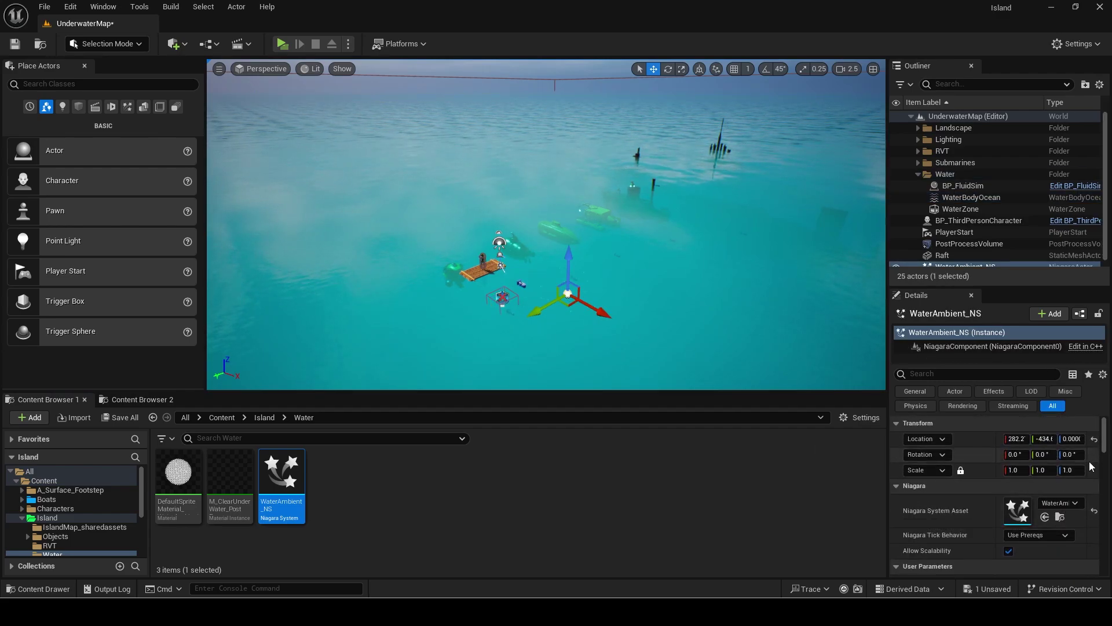
right_drag(546, 224, 546, 157)
scroll(992, 519, down, 3)
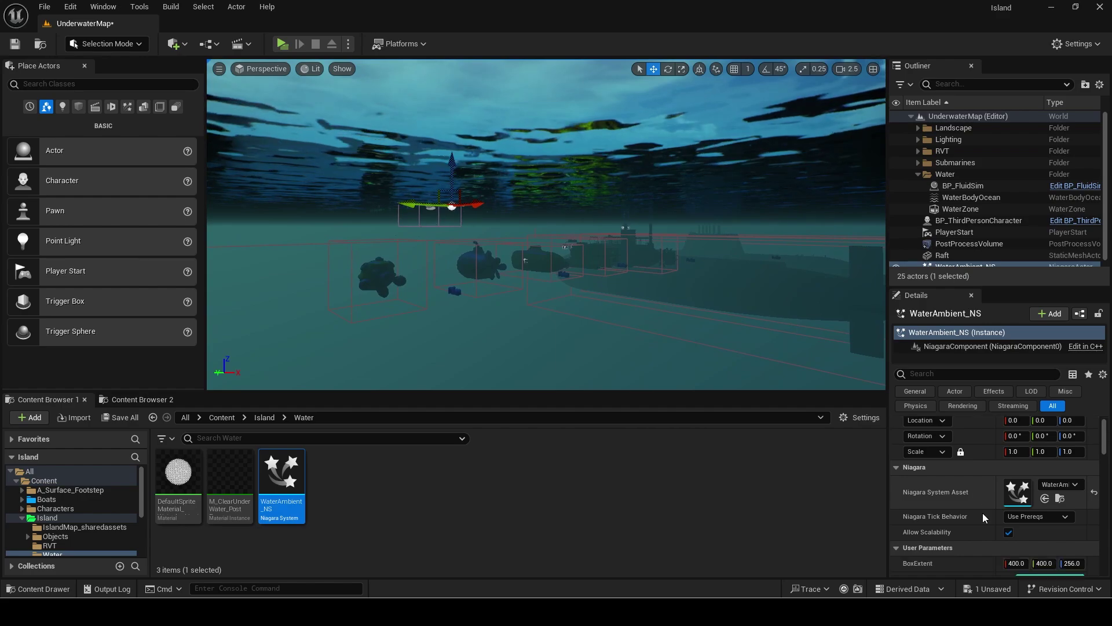
Set the WaterAmbient_NS actor's BoxExtent to 6000, 6000, 1500 and its SpawnRate to 5000
click(786, 291)
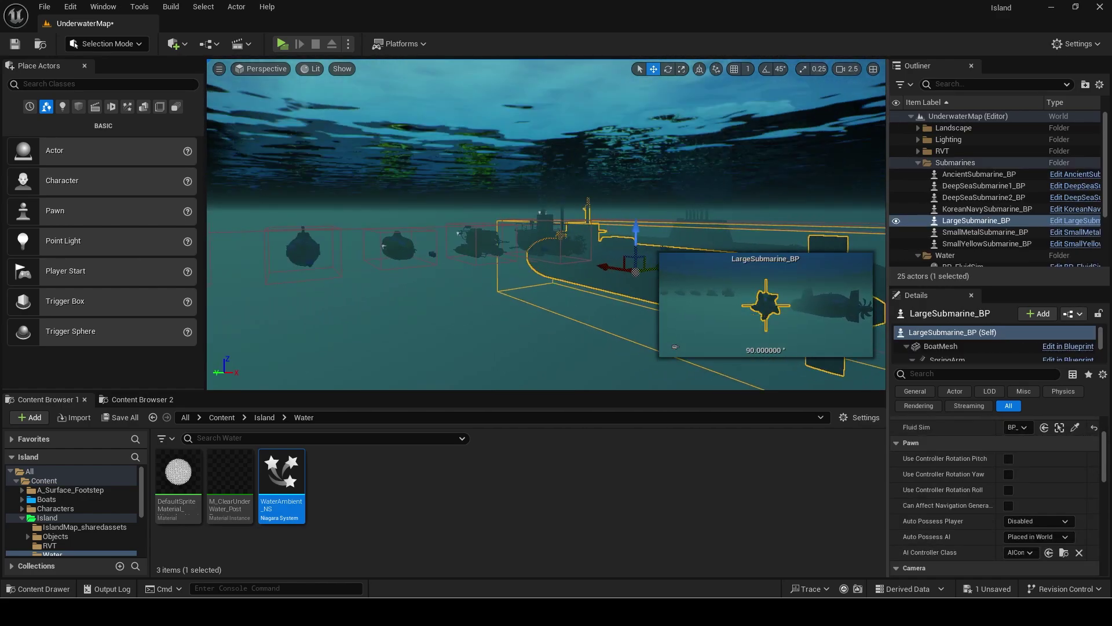
right_drag(545, 224, 463, 211)
click(918, 163)
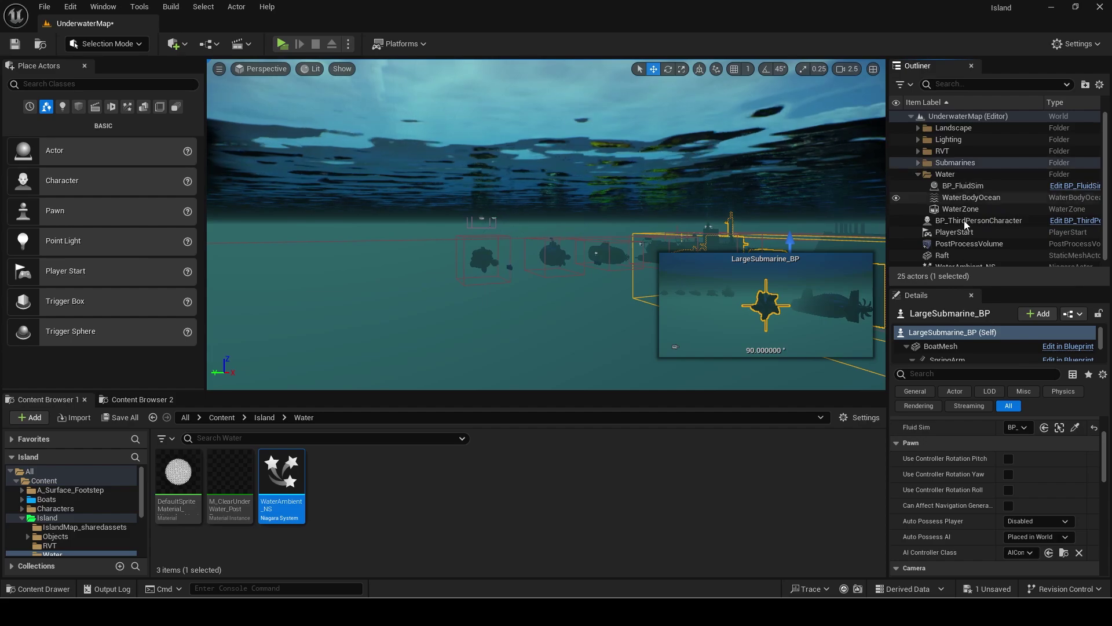
scroll(972, 234, down, 1)
click(965, 261)
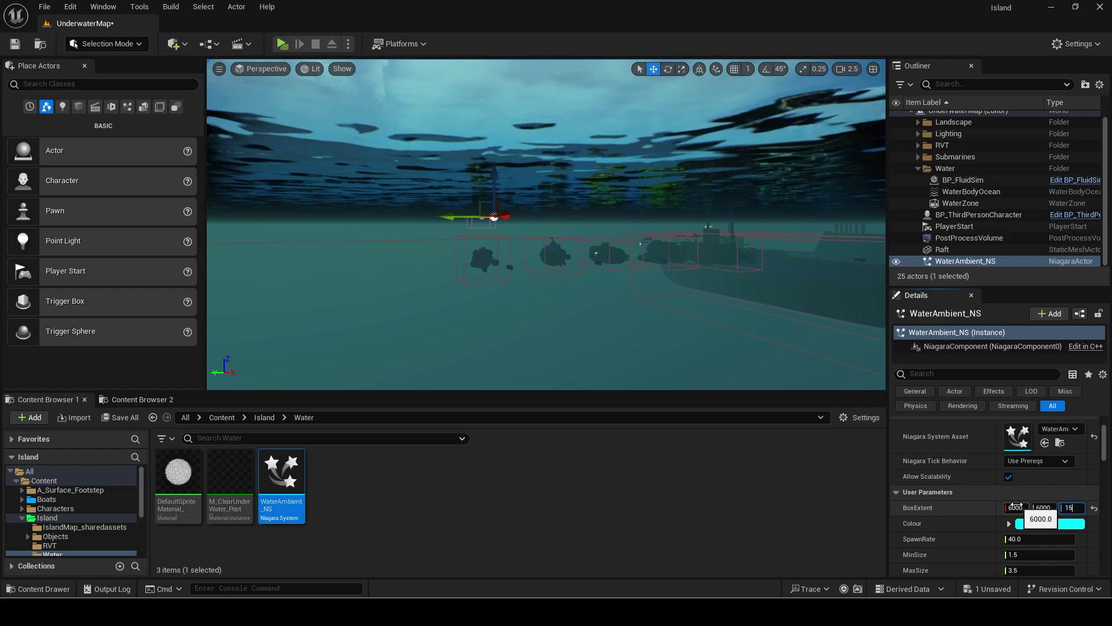
scroll(981, 523, down, 1)
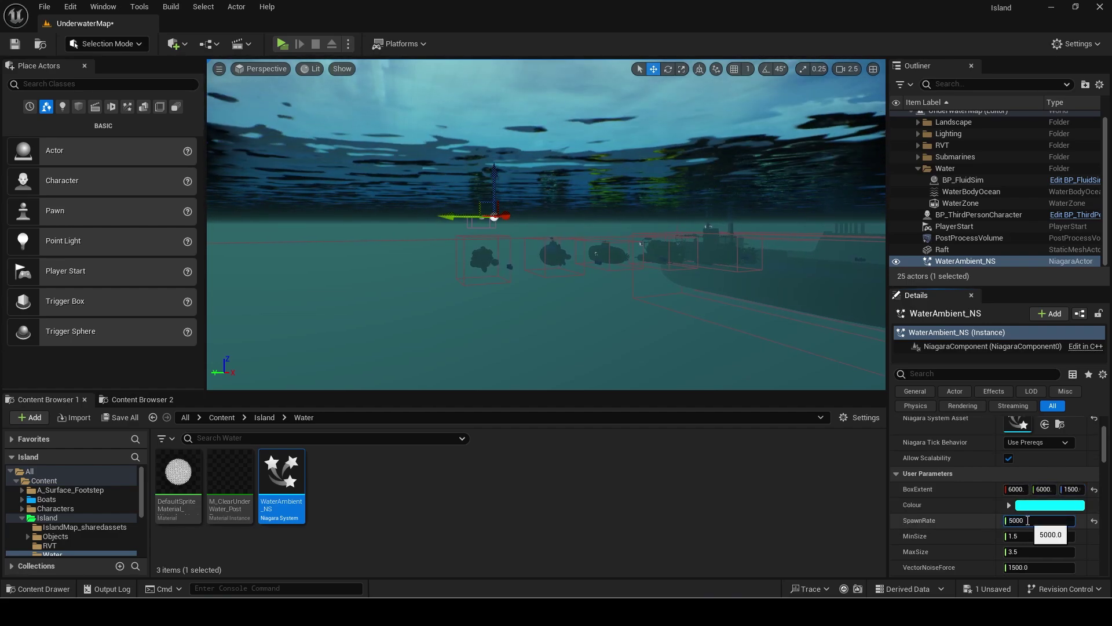
scroll(988, 525, down, 2)
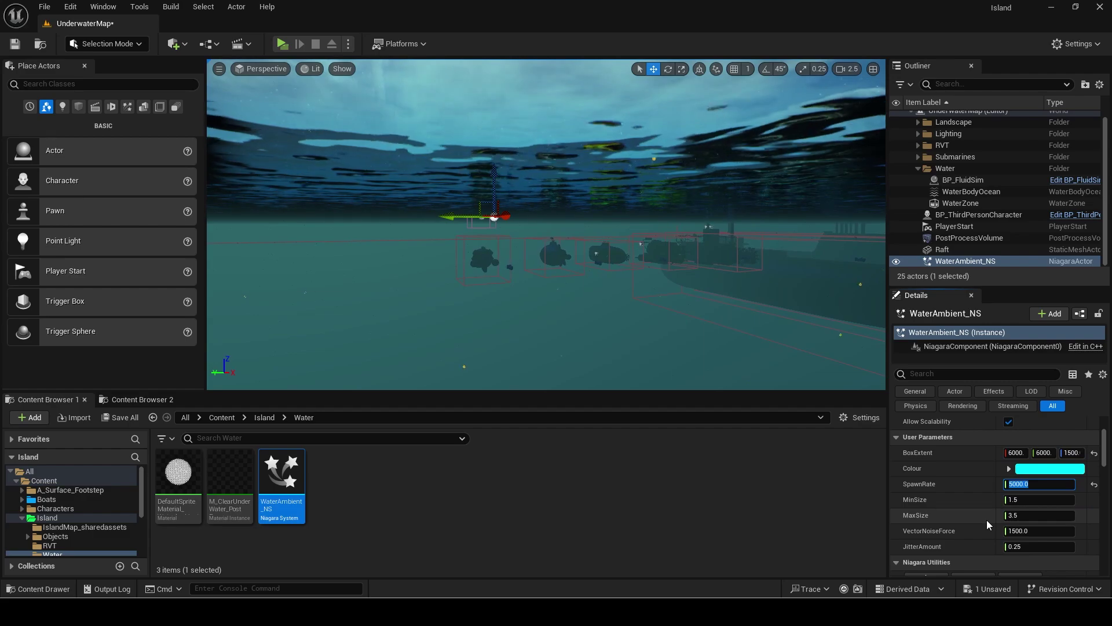
Find the Trigger Box actor and place one in the underwater scene, and reselect the WaterAmbient_NS actor
click(157, 87)
text(tri)
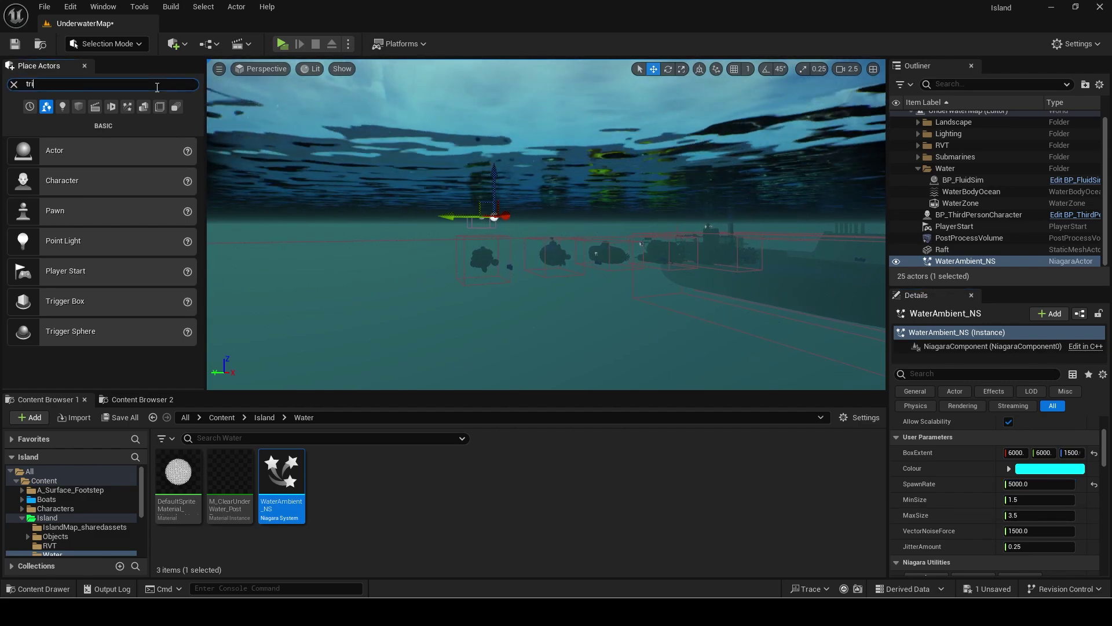
text(gg)
drag(118, 109, 519, 301)
scroll(973, 246, down, 1)
click(965, 261)
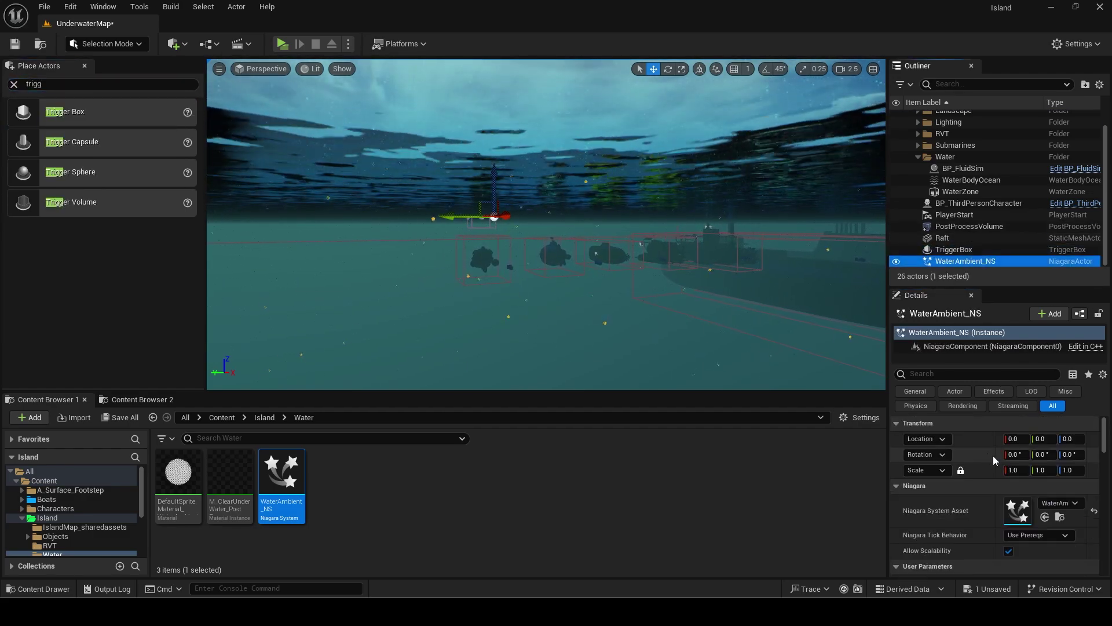
Set the TriggerBox actor's Box Extent to 4000, 4000, 400
click(954, 249)
scroll(1020, 475, down, 2)
click(1025, 481)
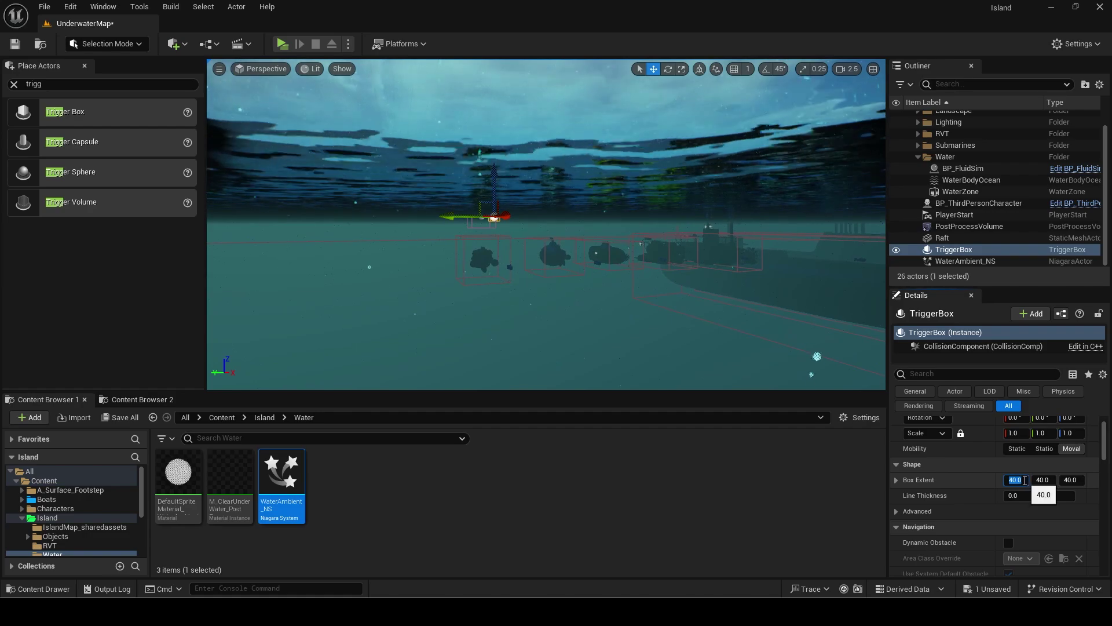
text(4000)
key(Tab)
text(4000)
key(Tab)
text(400)
key(Return)
Select the TriggerBox and WaterAmbient_NS actors together and lower them until they sit below the ocean surface
ctrl+click(965, 260)
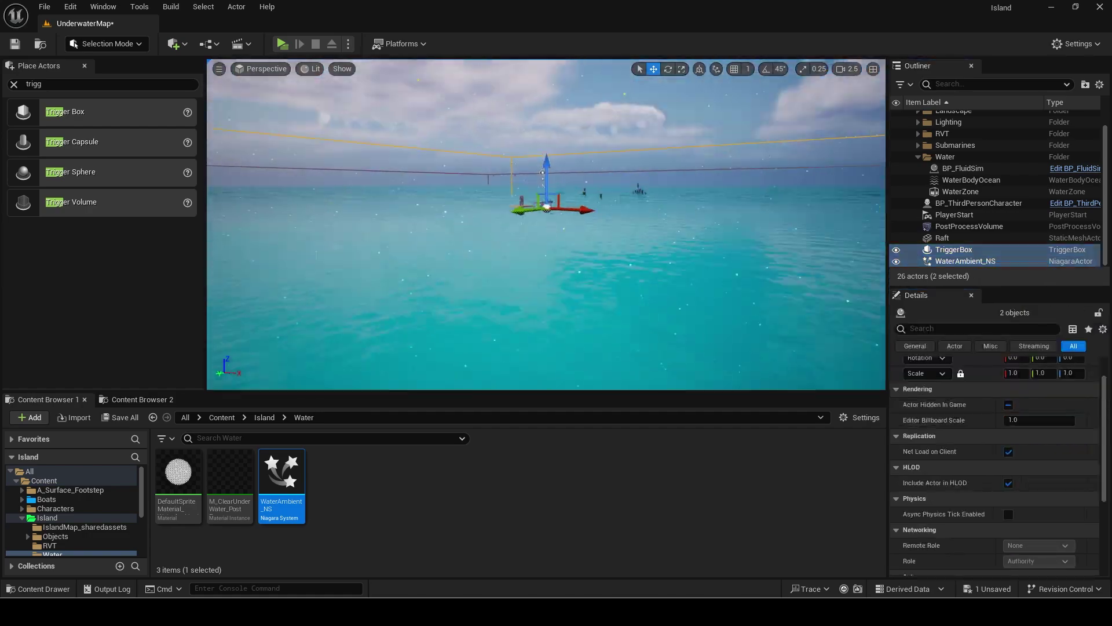
right_drag(546, 225, 550, 216)
drag(552, 200, 554, 342)
right_drag(554, 342, 562, 281)
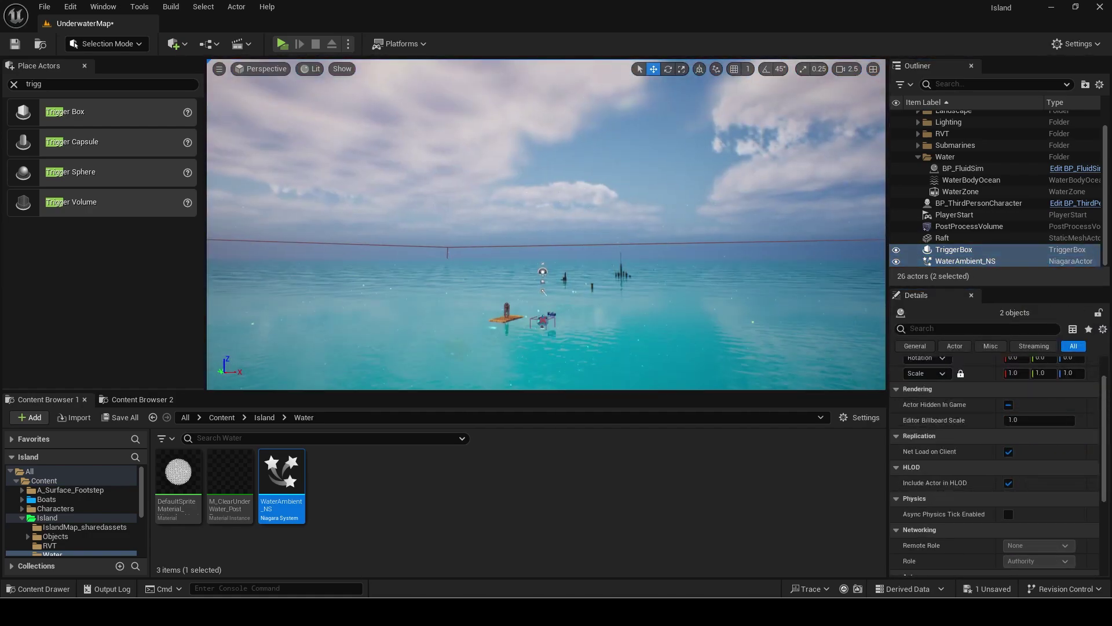
right_drag(648, 281, 603, 284)
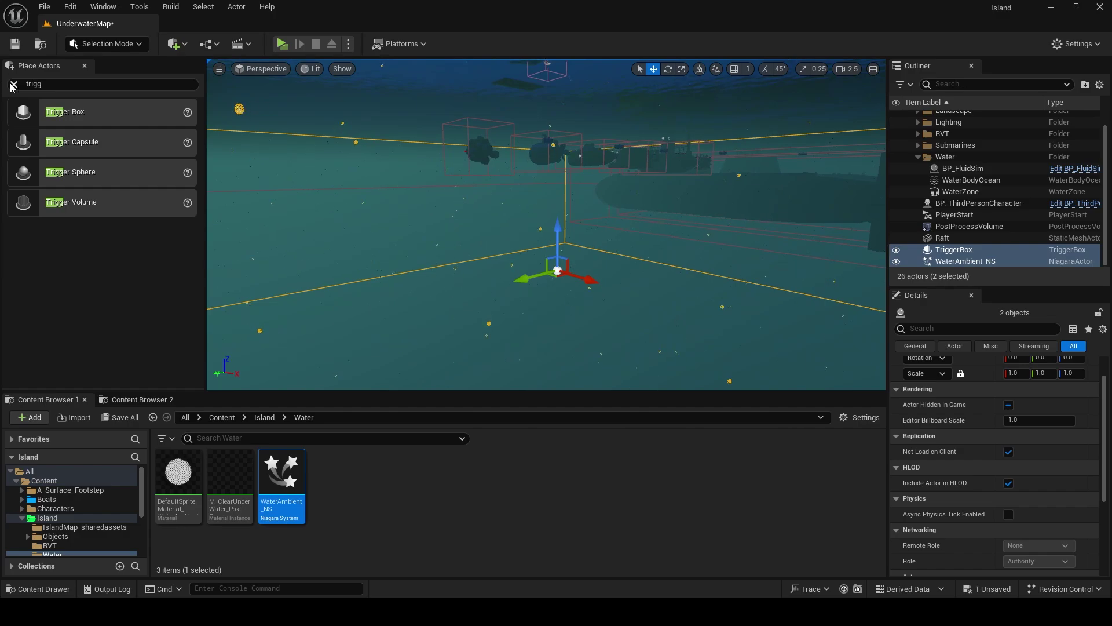
Open the Level Blueprint and add a Set Timer by Event node after the Player Ref SET node in the BeginPlay chain
click(14, 84)
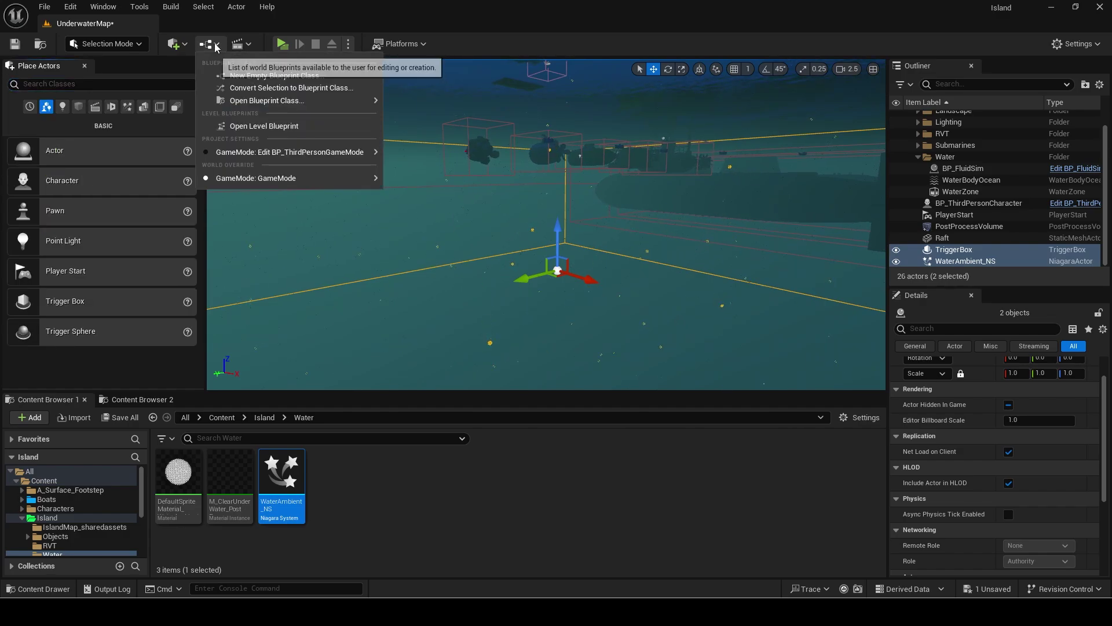
click(258, 126)
scroll(458, 200, up, 8)
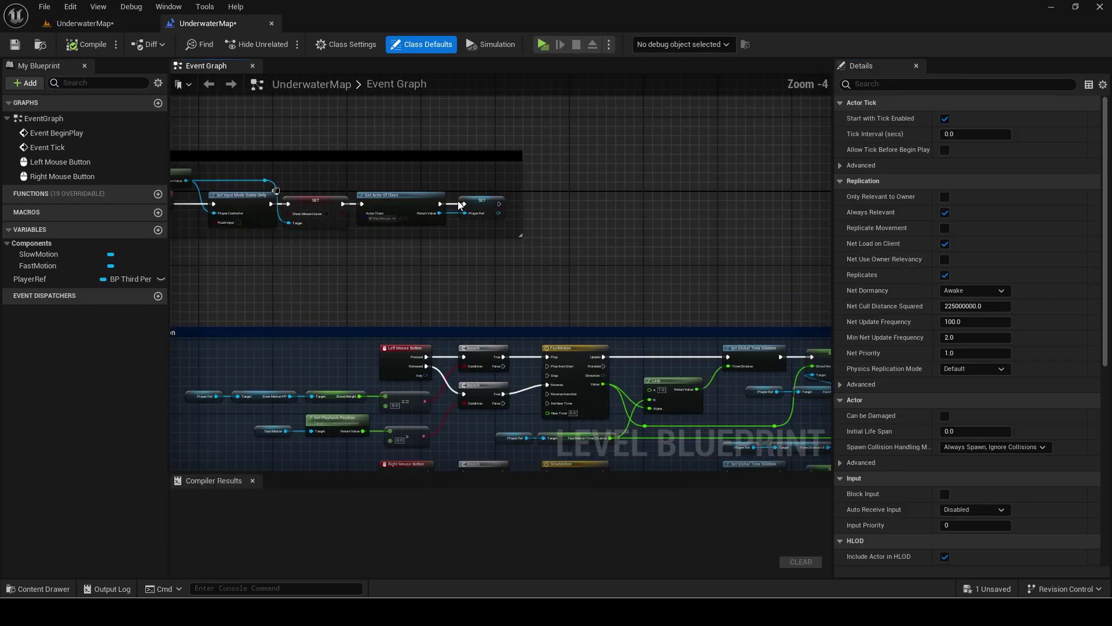
scroll(396, 289, down, 2)
right_drag(396, 289, 863, 291)
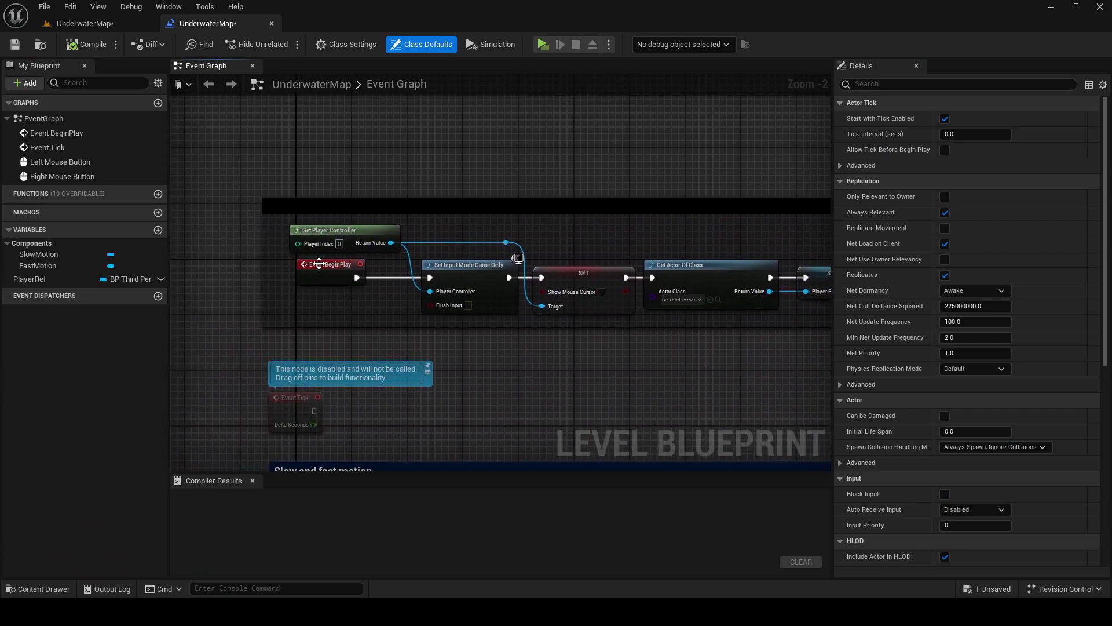
right_drag(571, 272, 527, 261)
scroll(464, 267, up, 3)
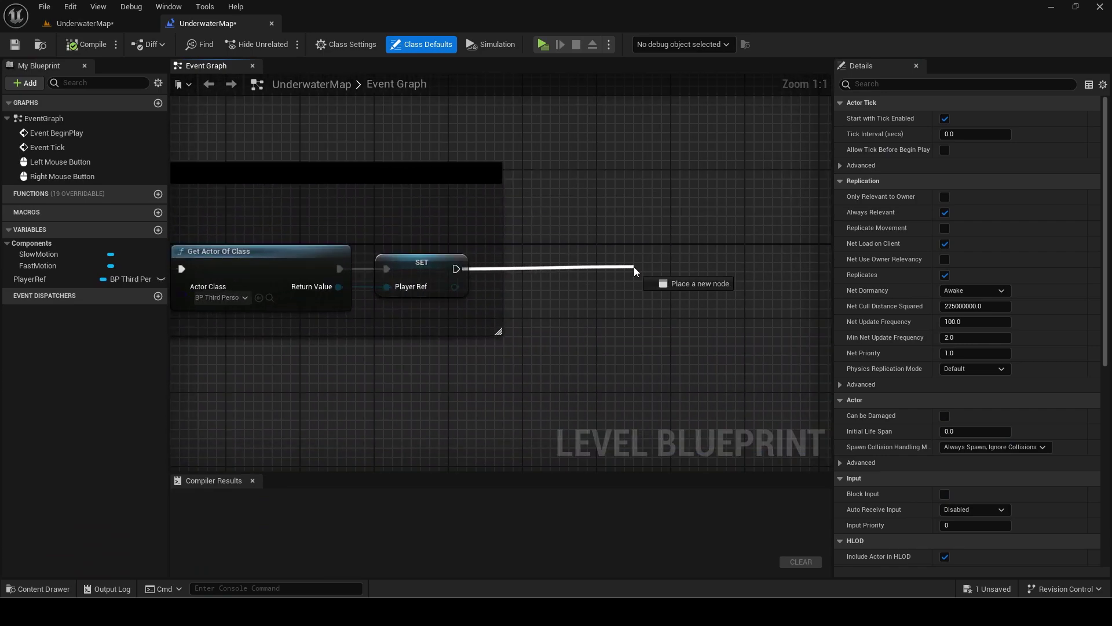
drag(634, 267, 634, 266)
text(set timer by )
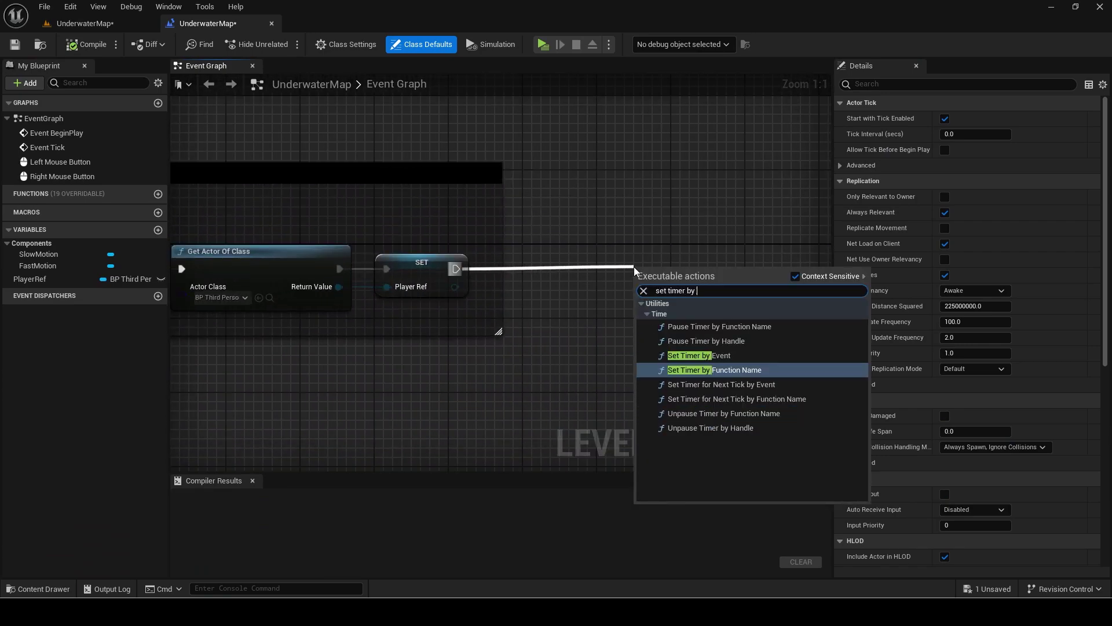
text(eve)
key(Return)
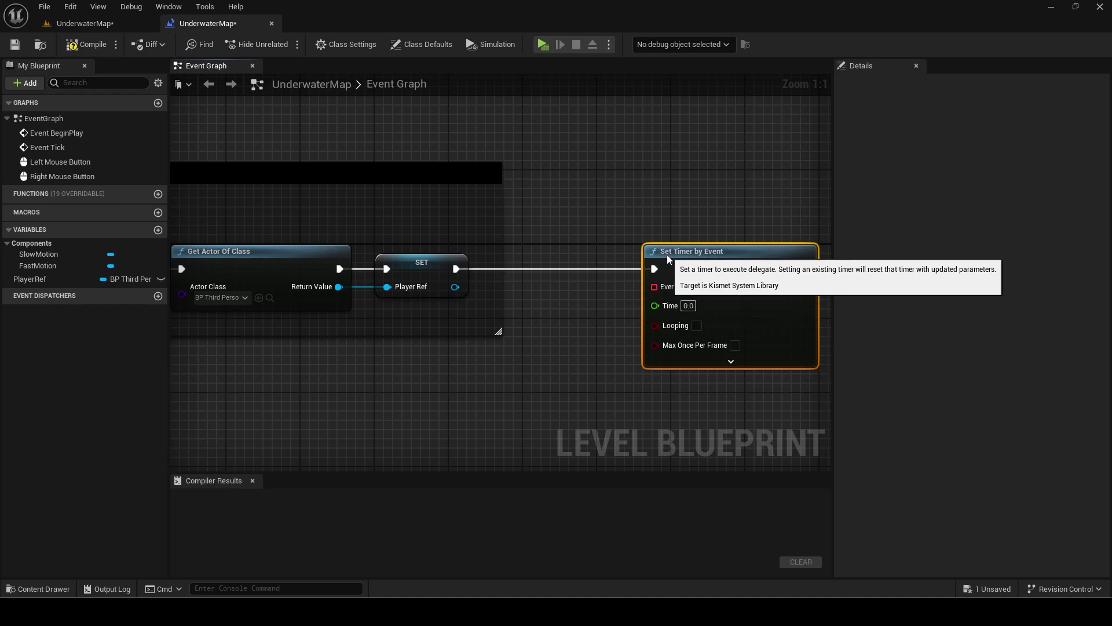
Bind a new custom event named SetAmbientPosition to the timer and make it loop with a time of 0.2
drag(654, 287, 572, 356)
text(custom)
key(Return)
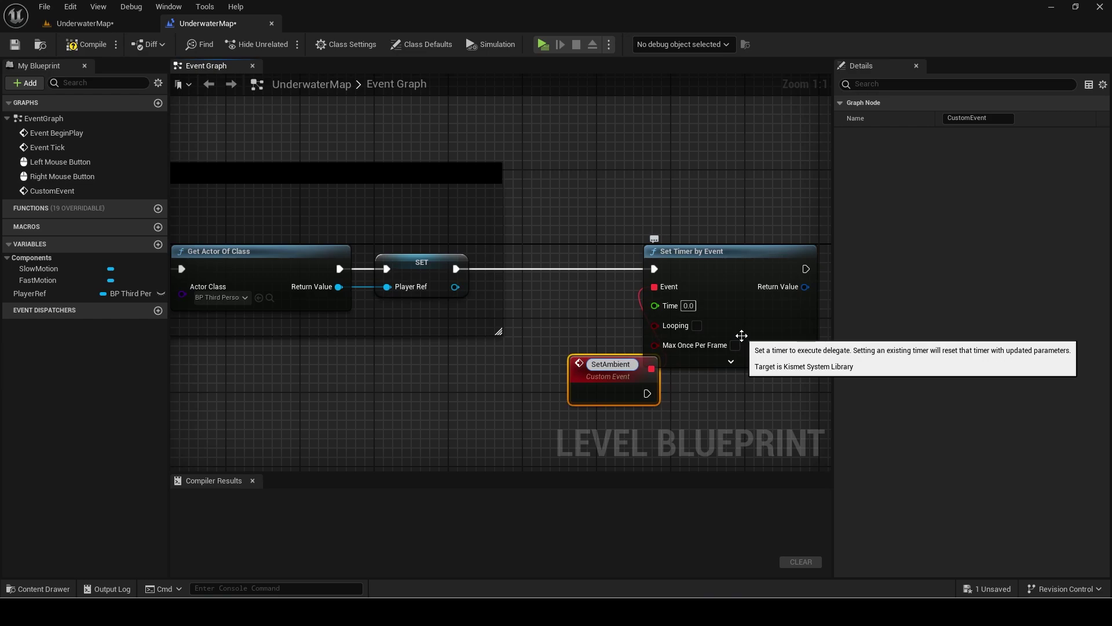
key(Return)
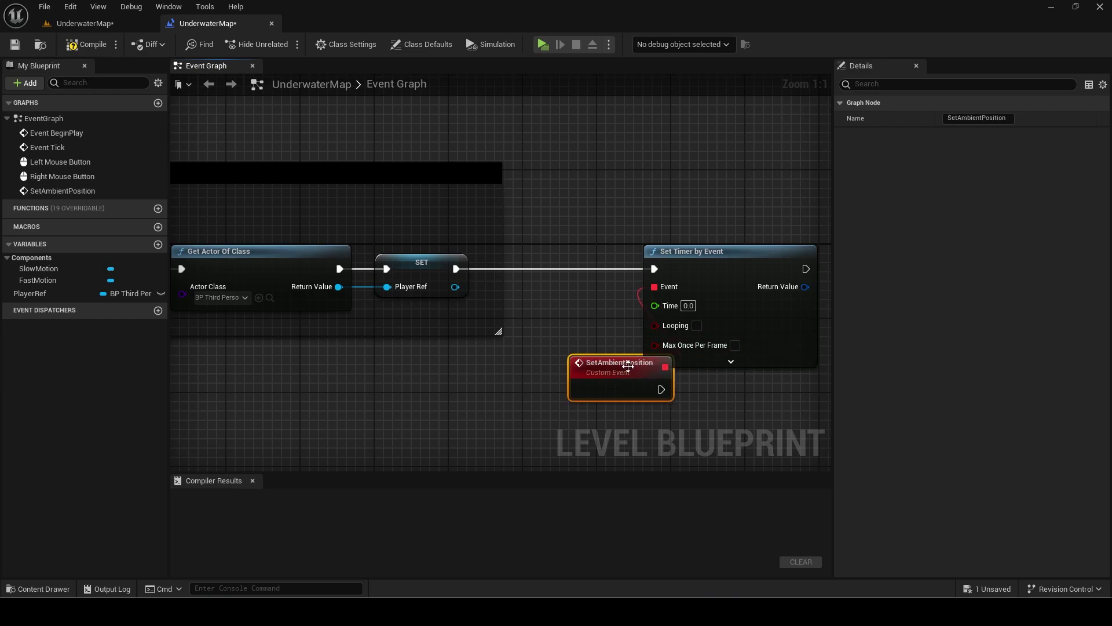
right_drag(705, 385, 582, 312)
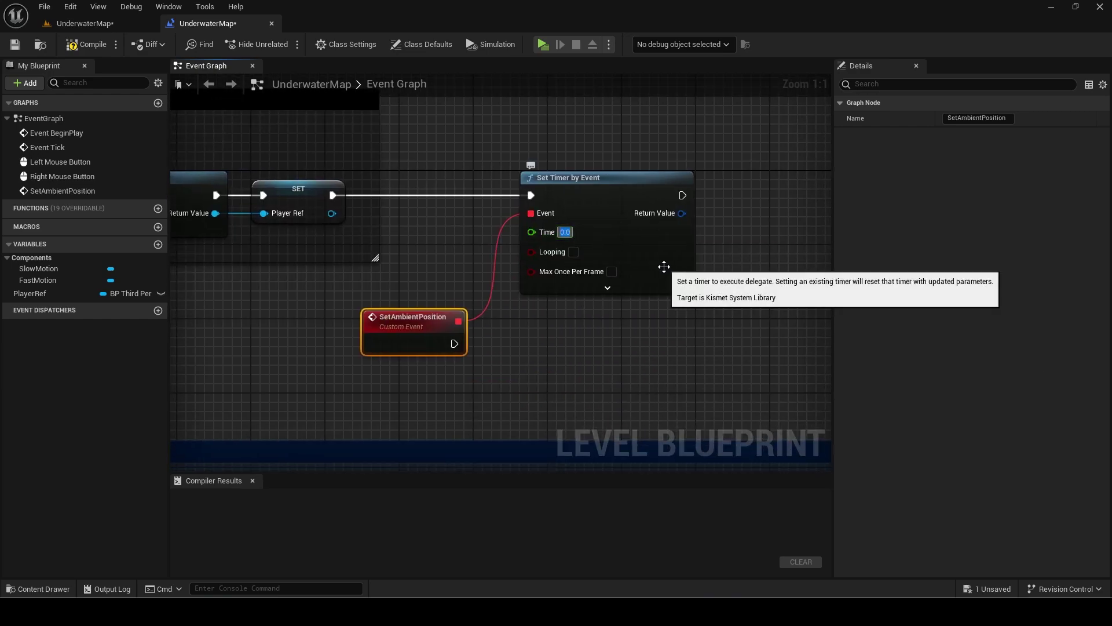
click(573, 251)
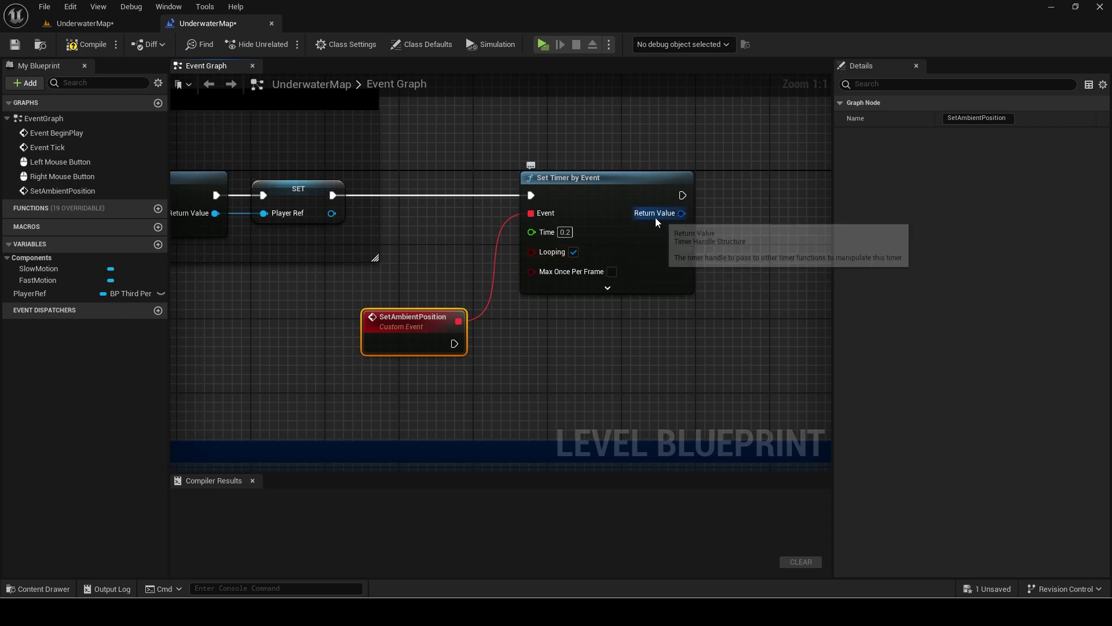
Promote the timer's return value to a variable named WaterAmbientTimer and align its SET node with the timer node
right_click(682, 213)
click(726, 252)
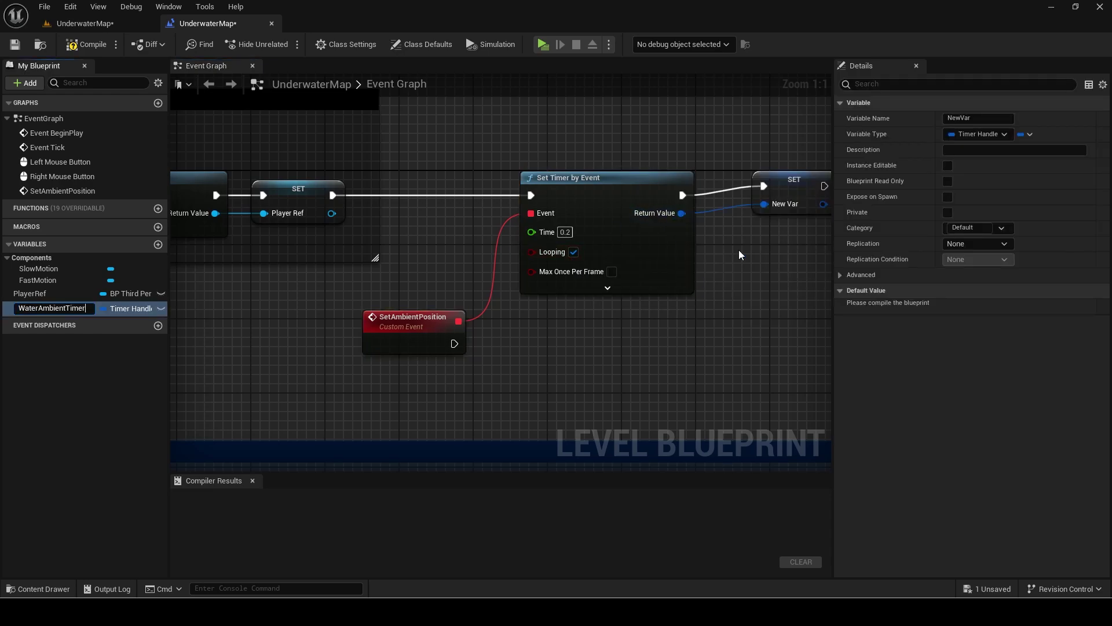
key(Return)
drag(782, 185, 756, 195)
Add a Clear and Invalidate Timer by Handle node fed by a WaterAmbientTimer getter, straighten their link, and cut both nodes
right_drag(760, 193, 436, 283)
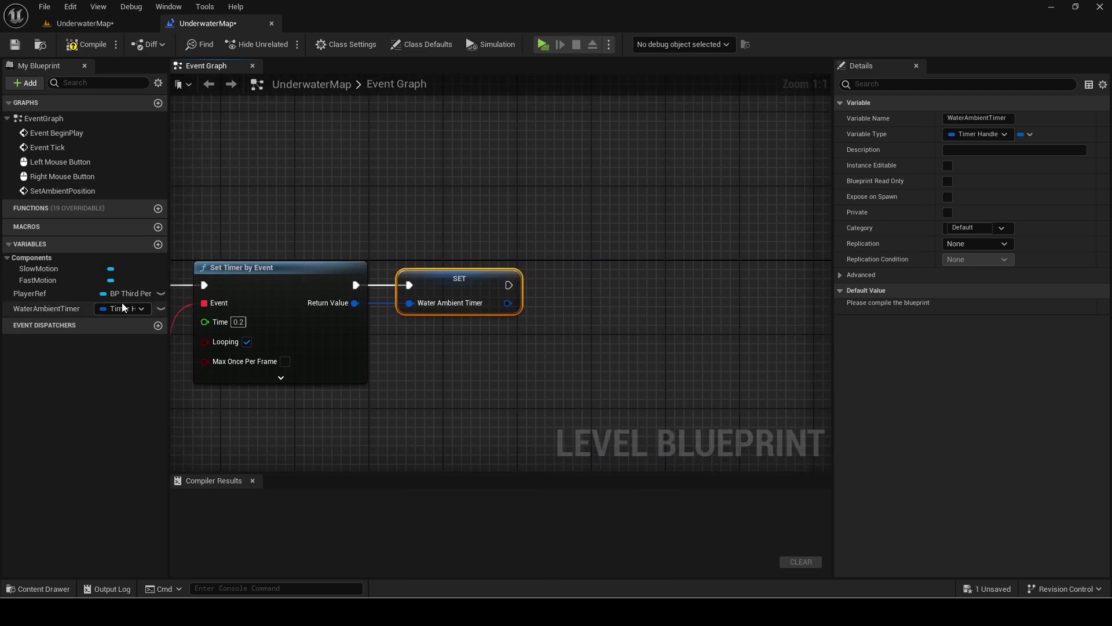
ctrl+drag(123, 307, 539, 212)
drag(619, 215, 670, 215)
text(clea)
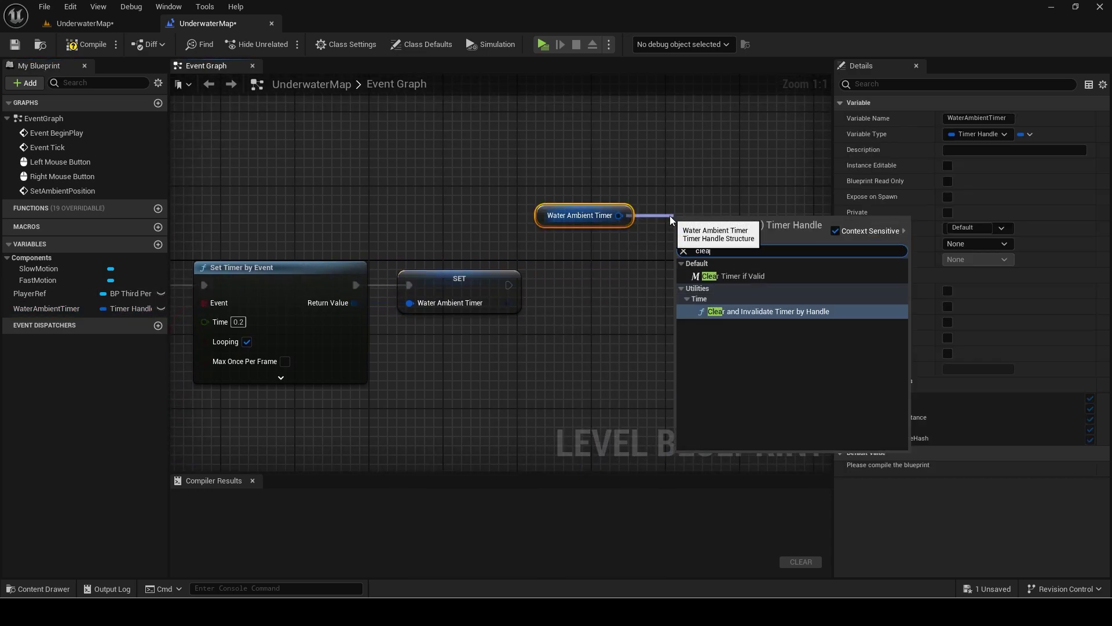
text(r and v)
key(Return)
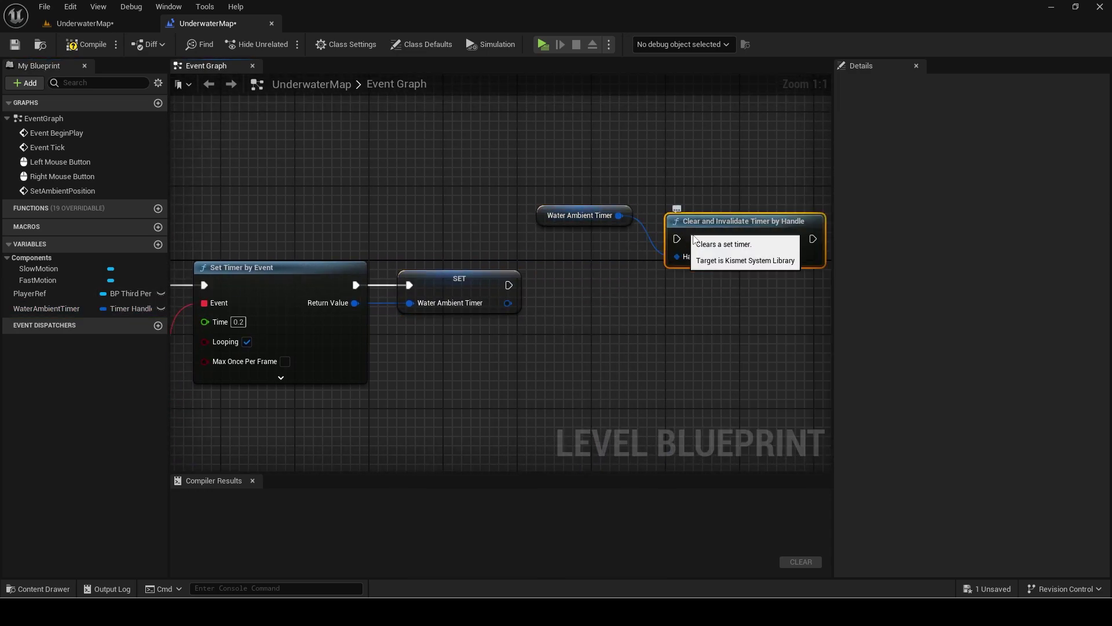
drag(728, 239, 728, 211)
drag(653, 225, 695, 203)
key(q)
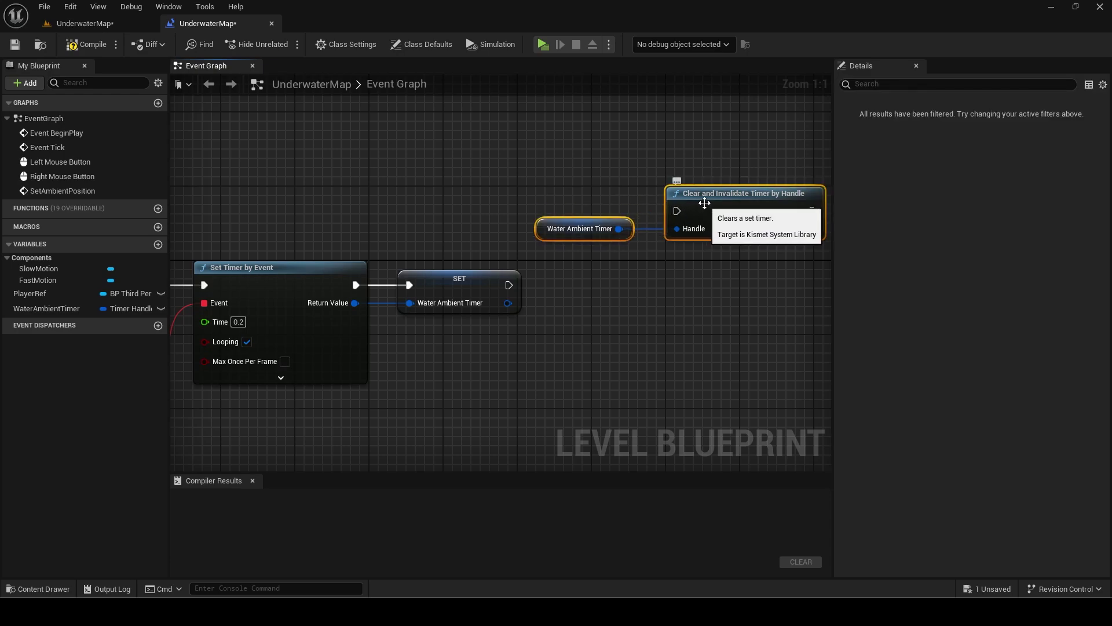
right_drag(705, 198, 681, 172)
key(ctrl+x)
Select WaterAmbient_NS in the level and create a reference to it beside the SetAmbientPosition event in the Level Blueprint
right_drag(441, 263, 645, 172)
right_drag(311, 311, 384, 312)
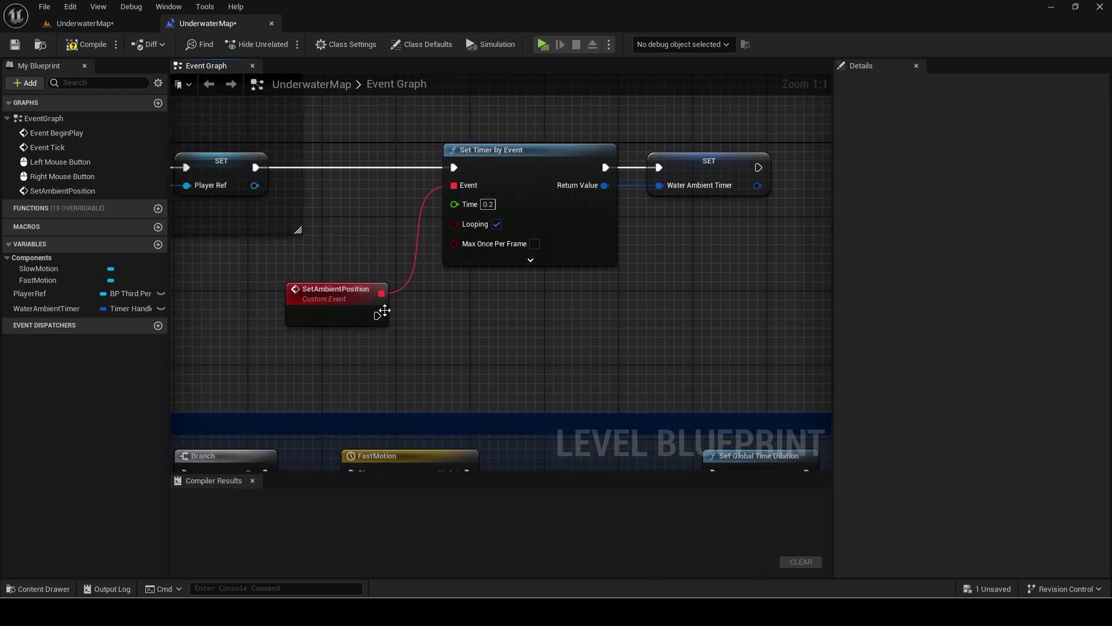
drag(749, 323, 749, 322)
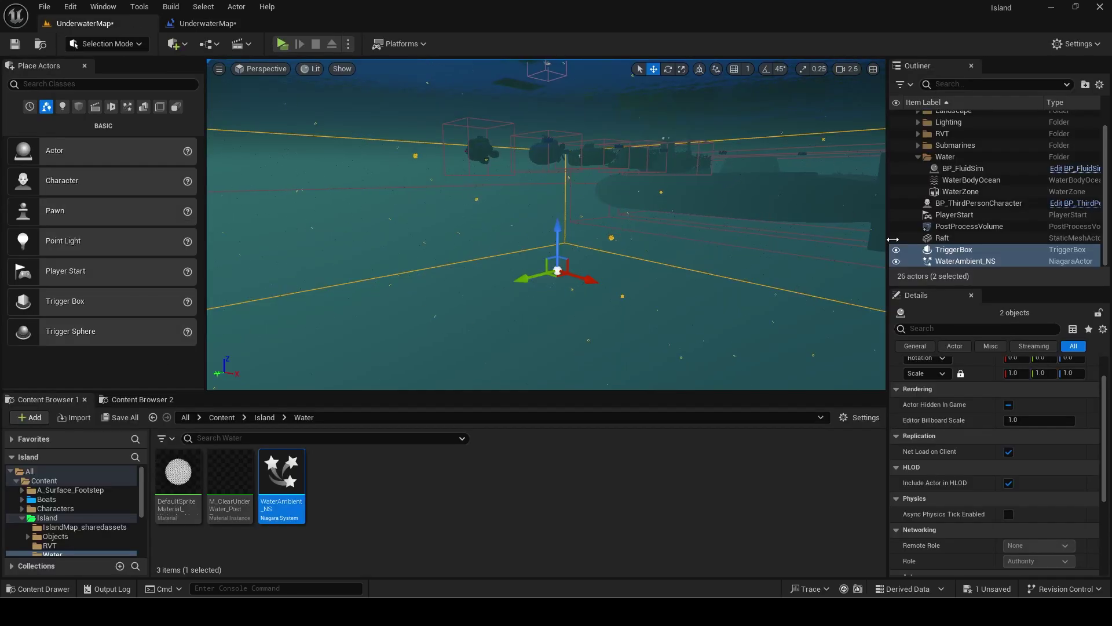
click(943, 262)
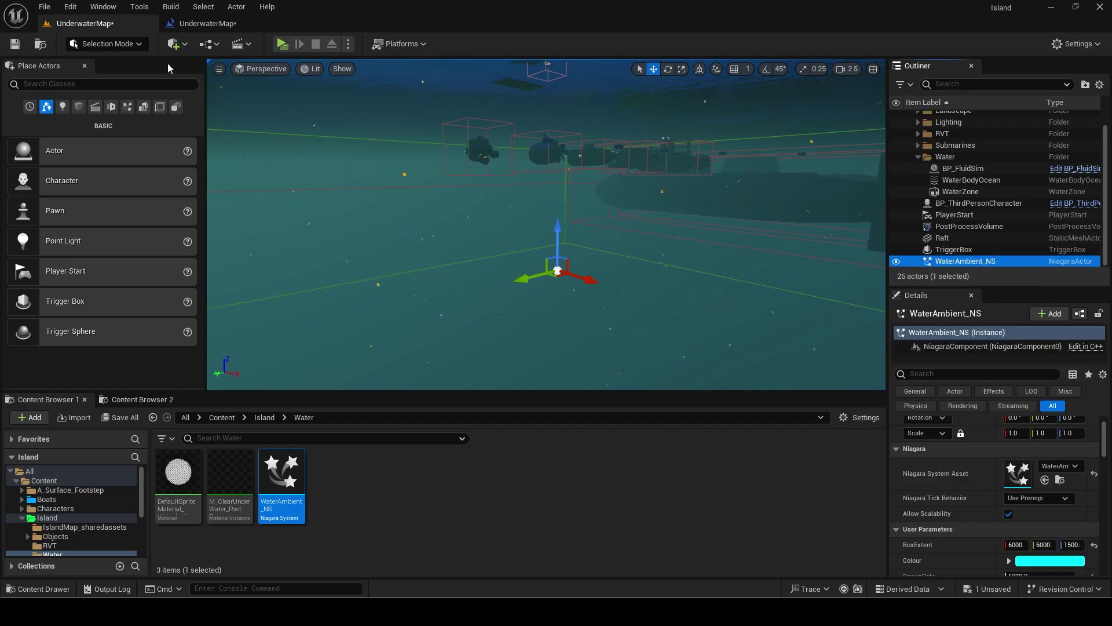
click(206, 23)
right_click(454, 293)
click(585, 352)
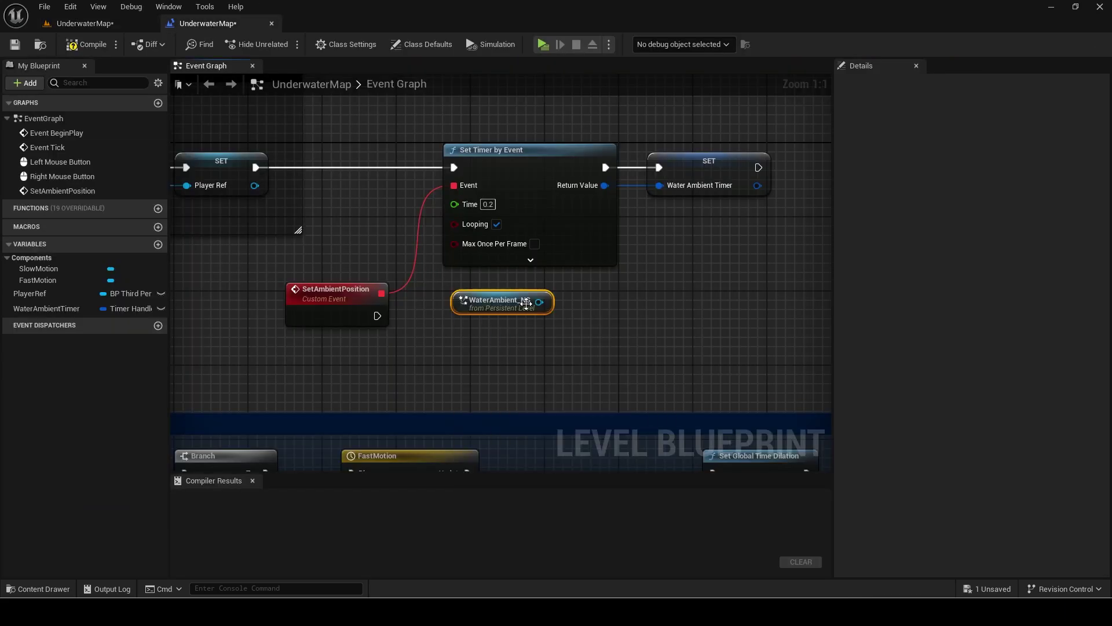
Add a Set Actor Location node targeting the WaterAmbient_NS reference and wire the SetAmbientPosition event's execution to it
drag(564, 311, 603, 313)
text(set actor loc)
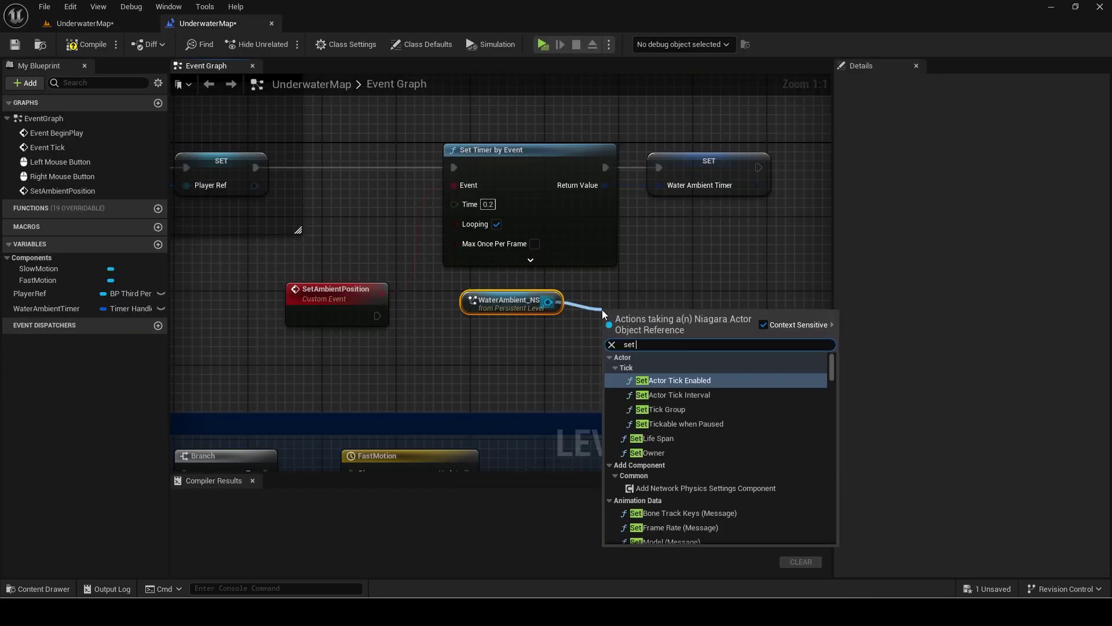
key(Down)
key(Down)
key(Return)
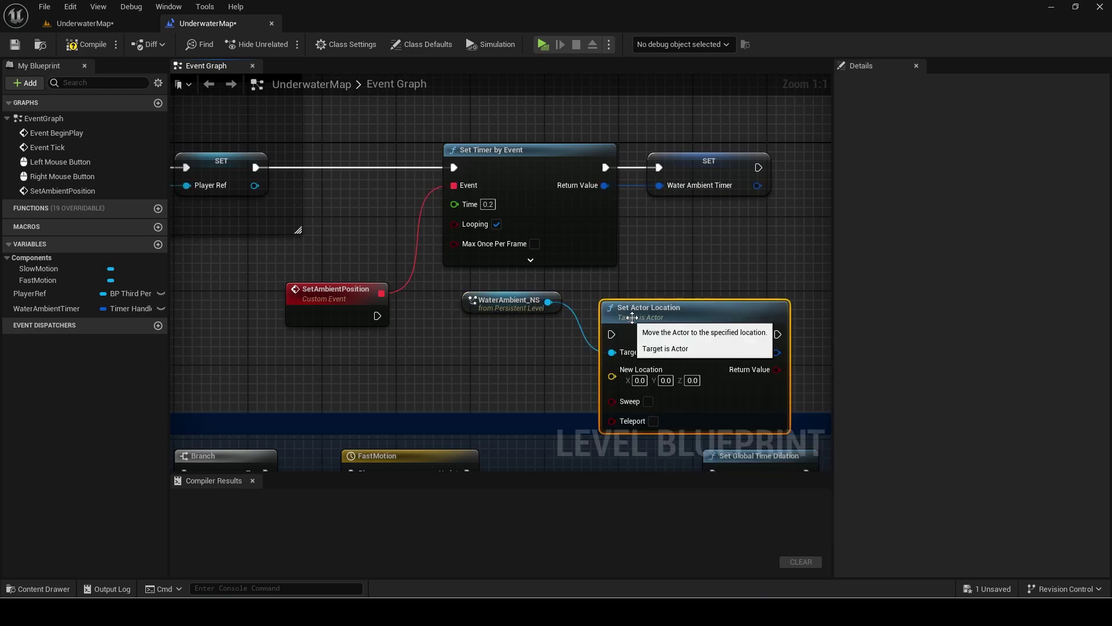
drag(388, 317, 379, 317)
Move the slow and fast motion comment block further down and shift the WaterAmbient_NS reference below the execution wire
scroll(388, 319, down, 7)
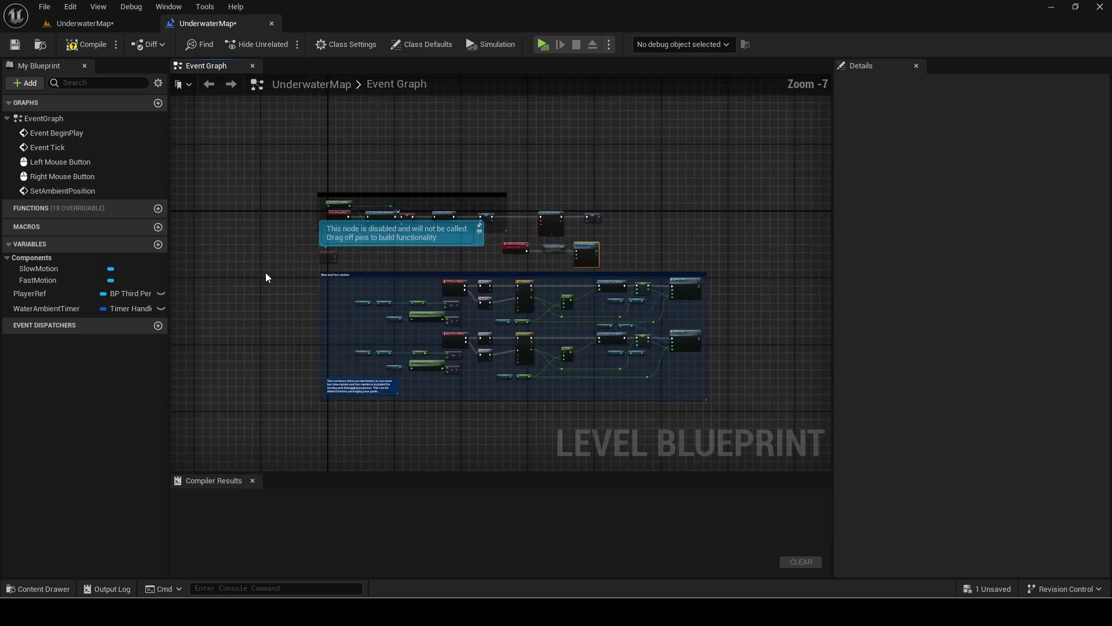
click(319, 273)
drag(407, 276, 406, 306)
scroll(571, 261, up, 6)
drag(526, 255, 527, 300)
Add a Get Player Pawn node, connect a Get Actor Location node to it, and split the location into X, Y and Z
right_drag(469, 297, 573, 231)
right_click(368, 269)
text(get player pawn)
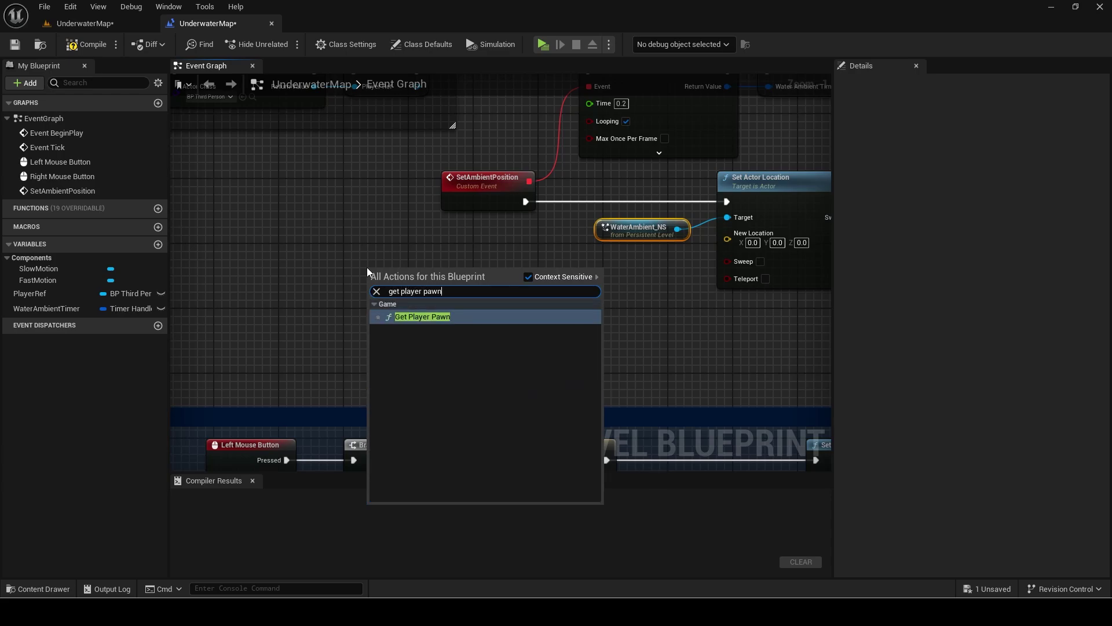
key(Return)
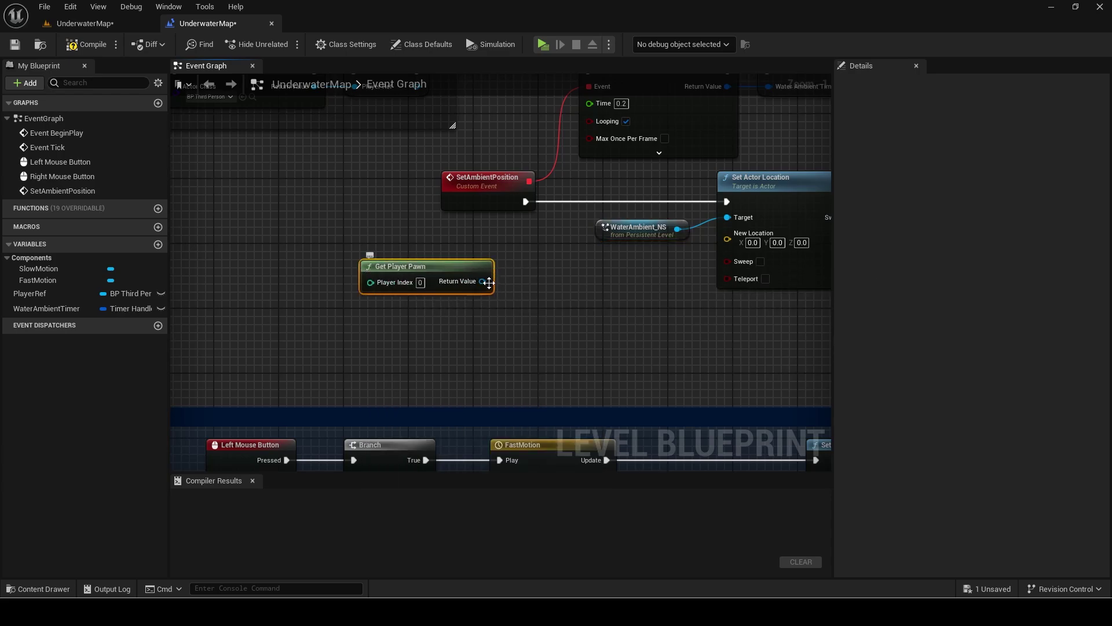
drag(485, 282, 520, 280)
text(get actor locat)
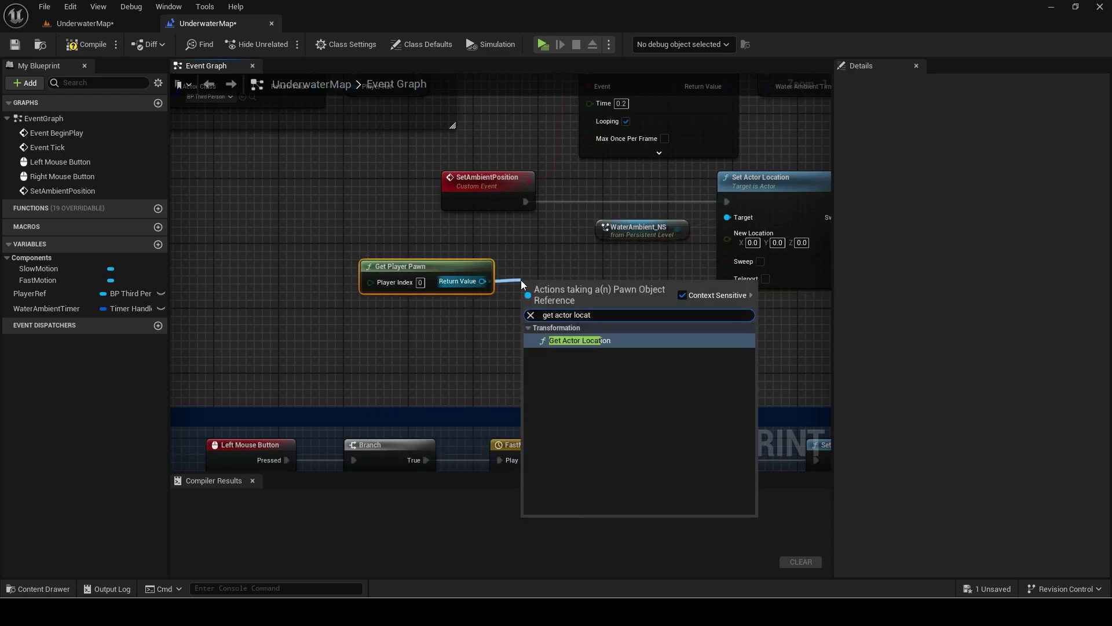
key(Return)
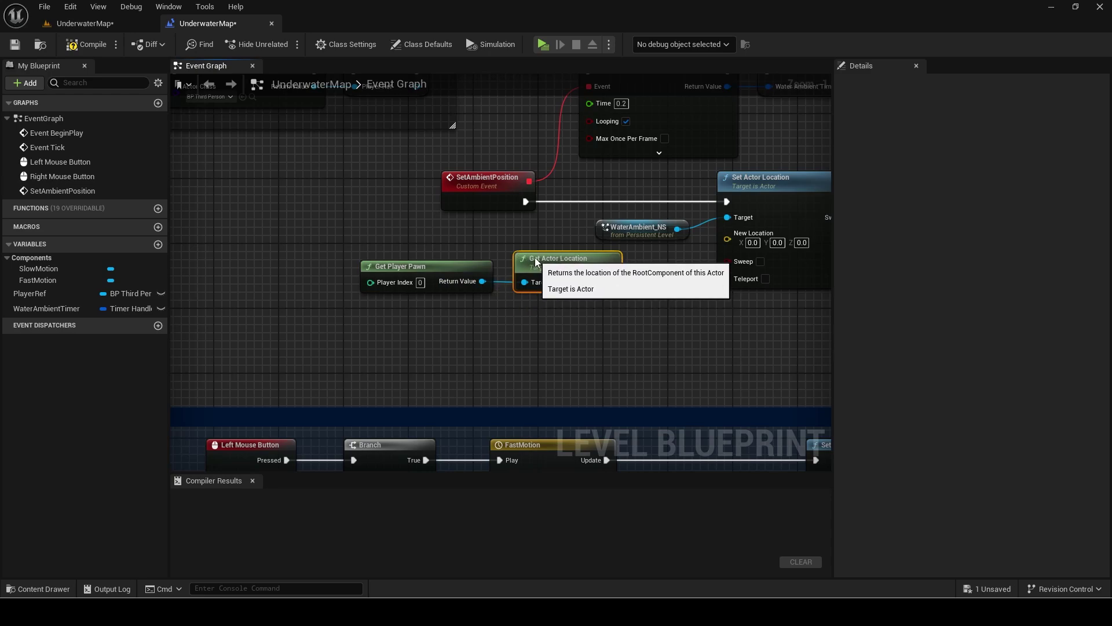
right_click(615, 282)
click(643, 336)
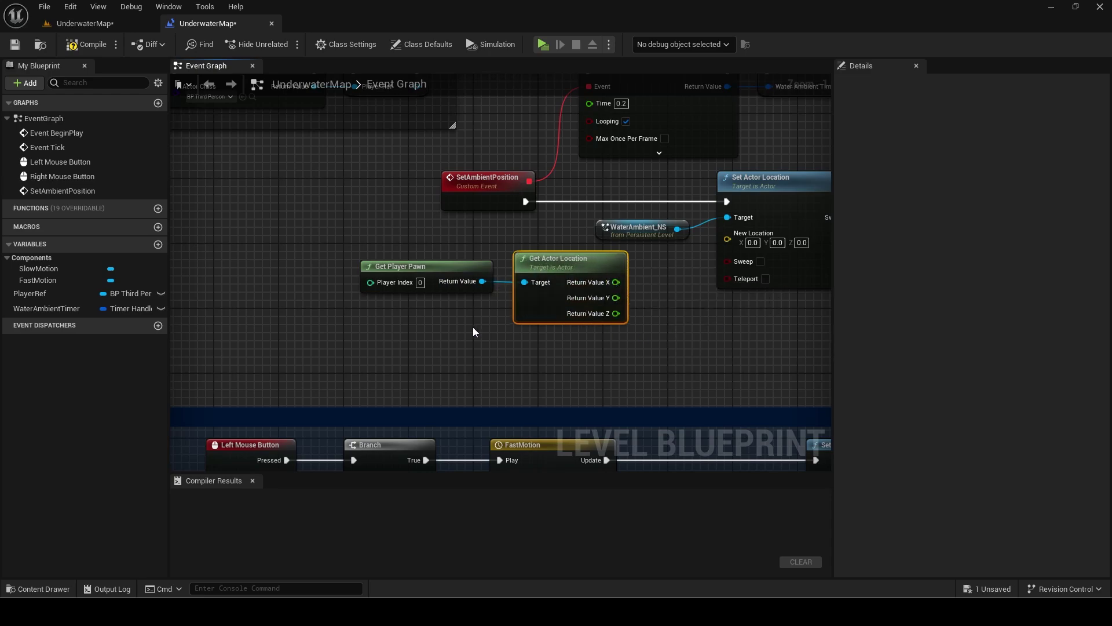
Move the player location nodes aside and connect their X and Y outputs to a new Make Vector node
drag(563, 273, 539, 281)
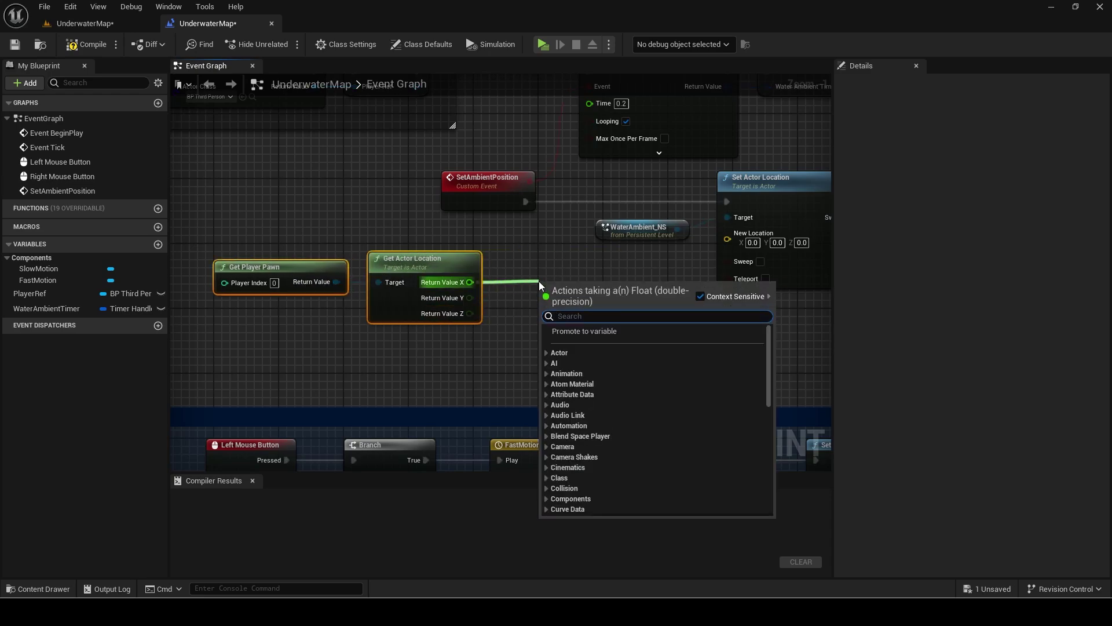
text(make vector)
key(Return)
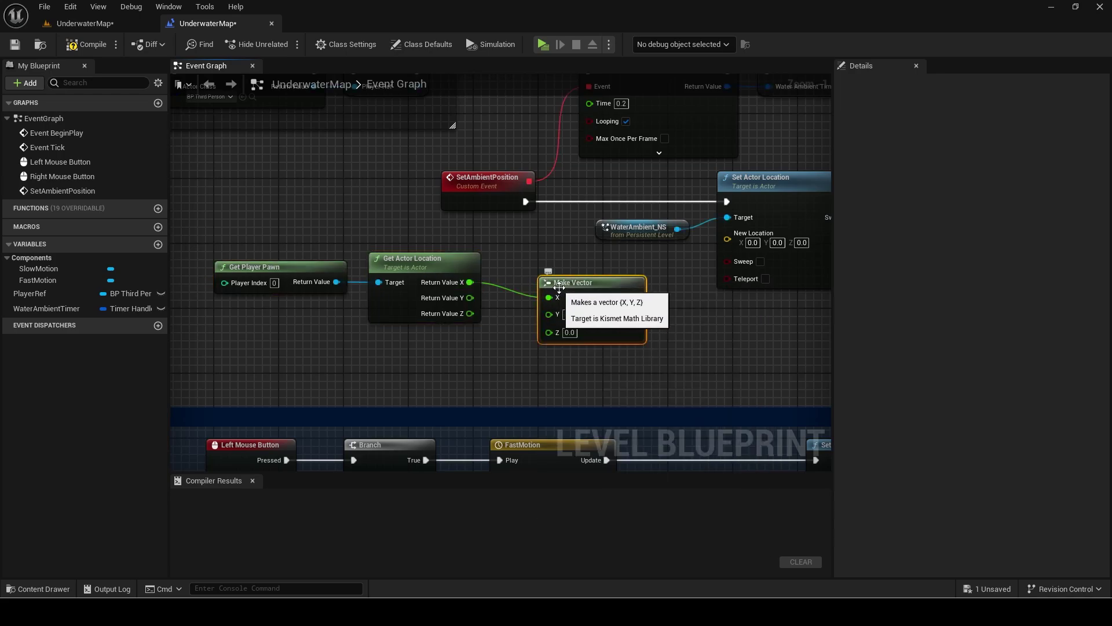
drag(519, 299, 470, 298)
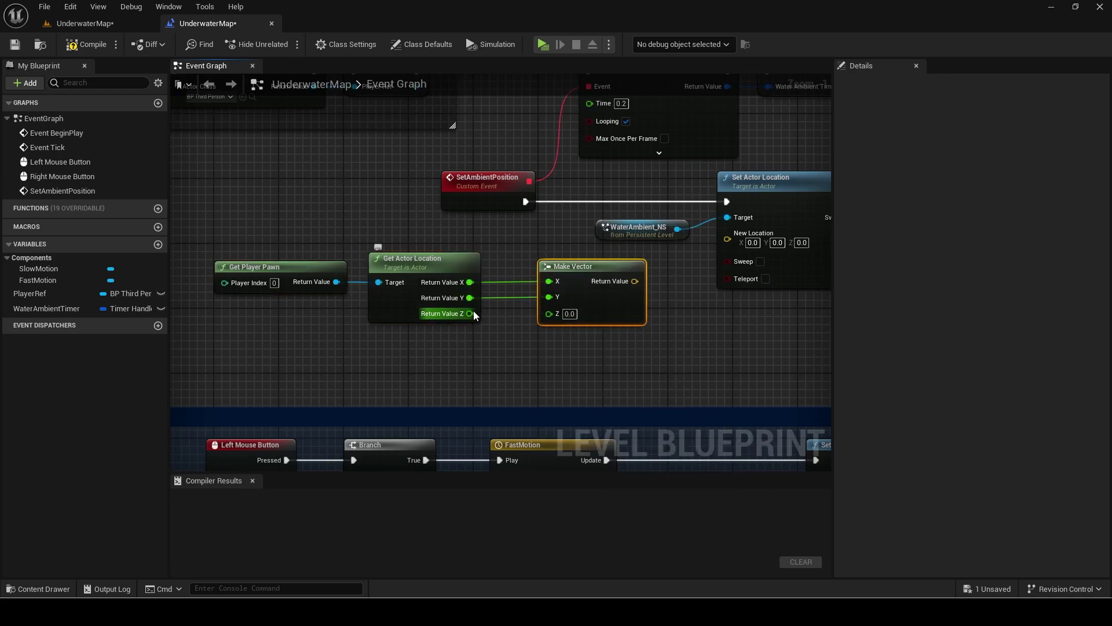
Add a Select Float node that feeds the Make Vector node's Z input
right_drag(476, 310, 482, 276)
mouse_move(560, 285)
mouse_down()
mouse_move(571, 311)
mouse_move(576, 299)
mouse_up()
text(select float)
key(Return)
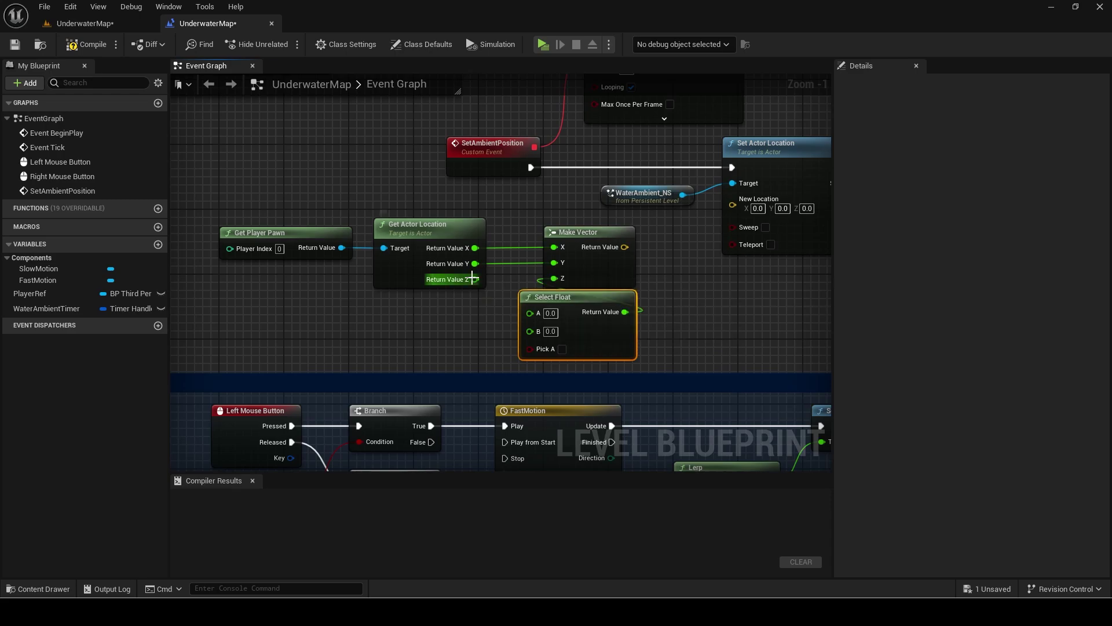
Compare the player's Z location with a Greater node wired to Select Float's Pick A, and connect Make Vector to Set Actor Location's New Location
drag(452, 333, 452, 333)
text(>)
key(Return)
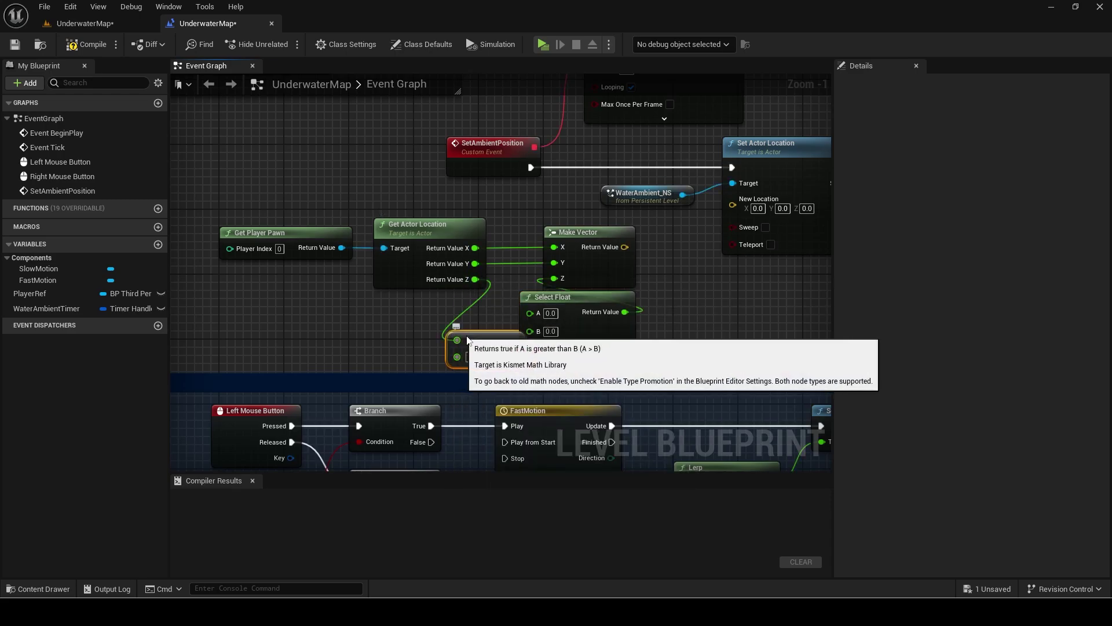
drag(514, 350, 528, 350)
drag(553, 296, 570, 297)
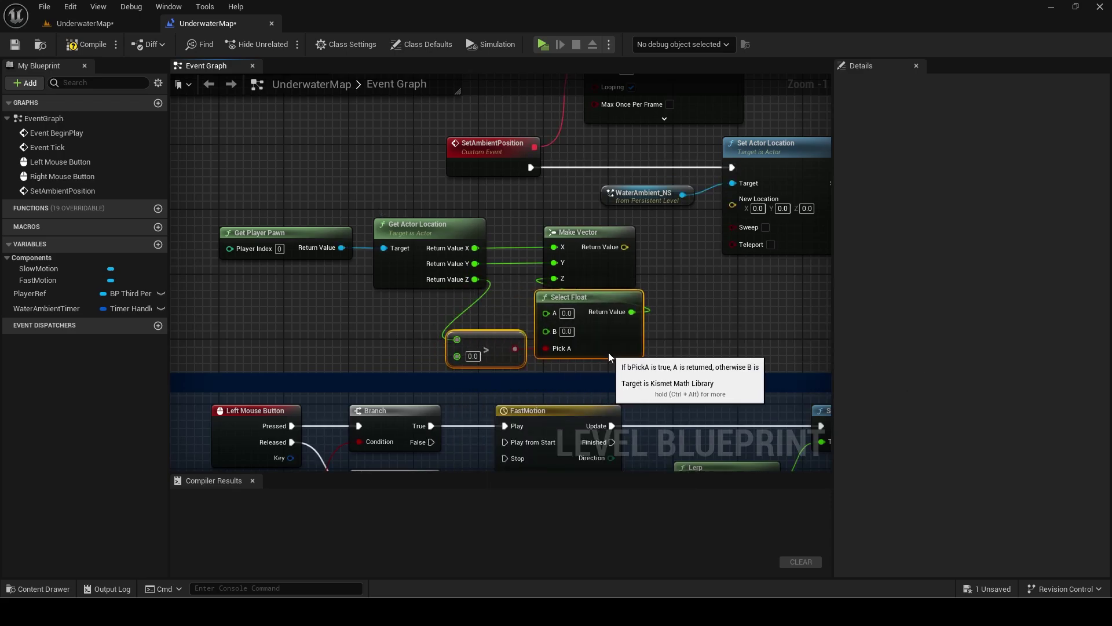
drag(261, 214, 674, 327)
drag(682, 239, 742, 207)
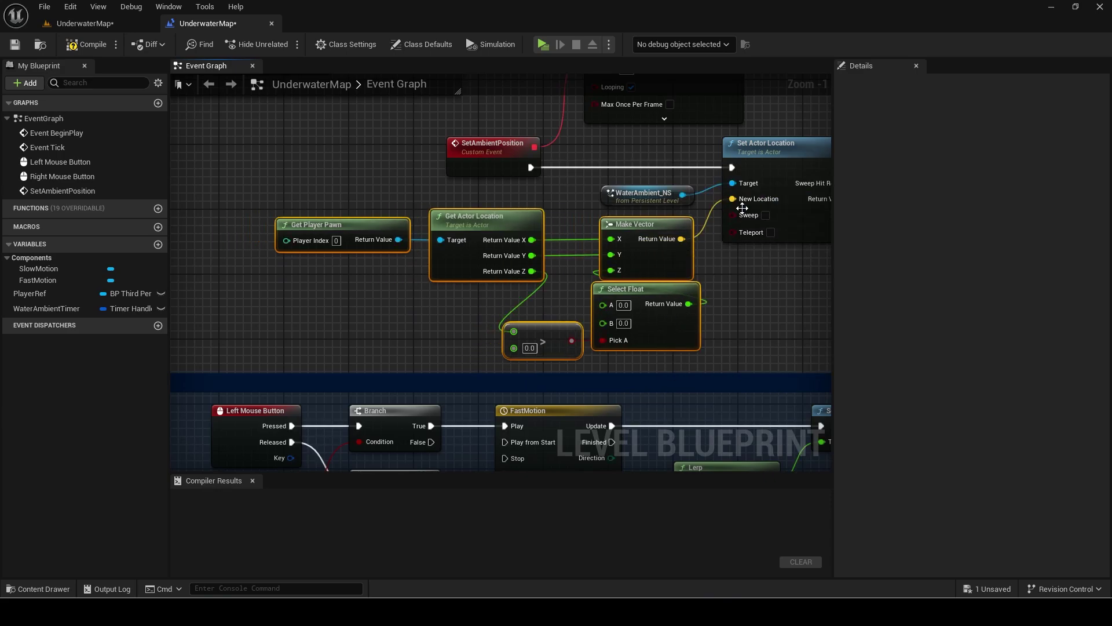
Look up the WaterAmbient_NS actor's Z location in the level and set the Greater node's comparison value to -1577
click(100, 28)
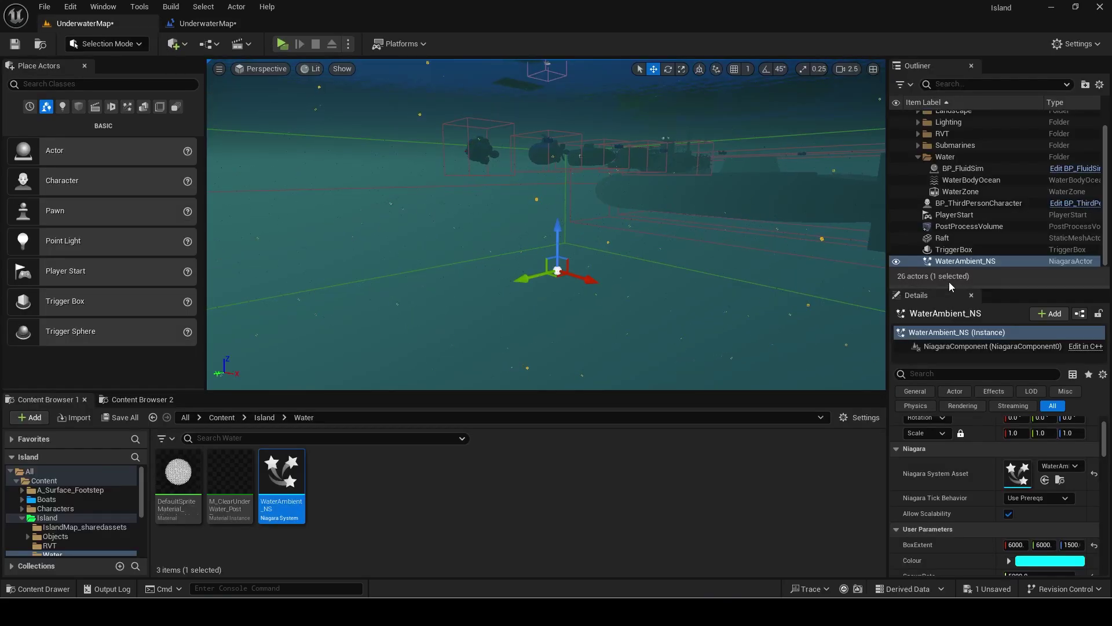
scroll(1008, 499, up, 2)
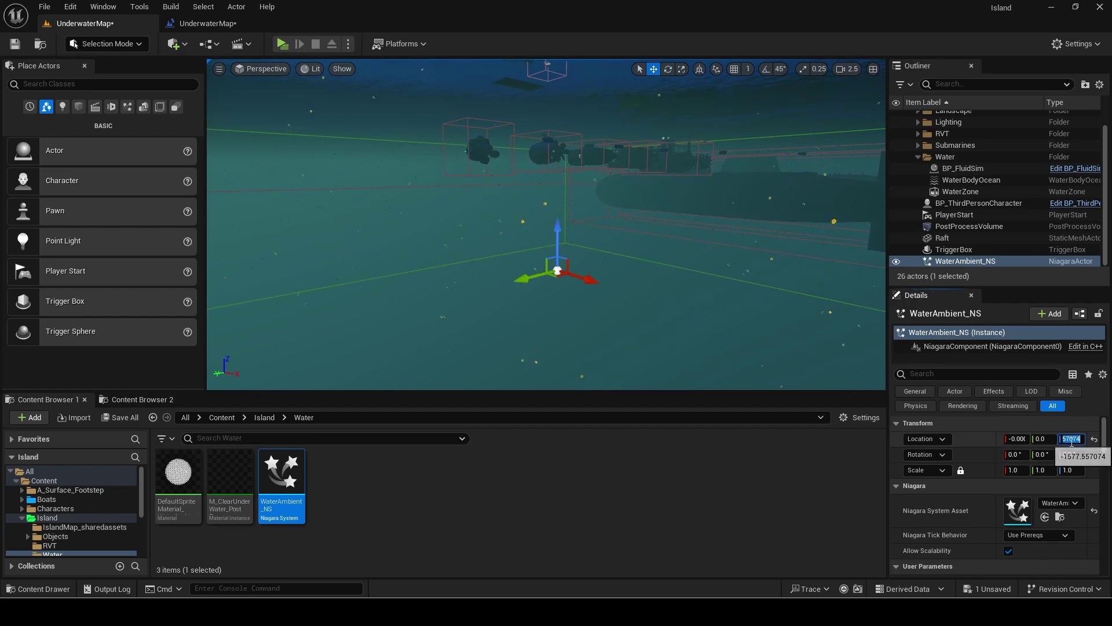
click(235, 25)
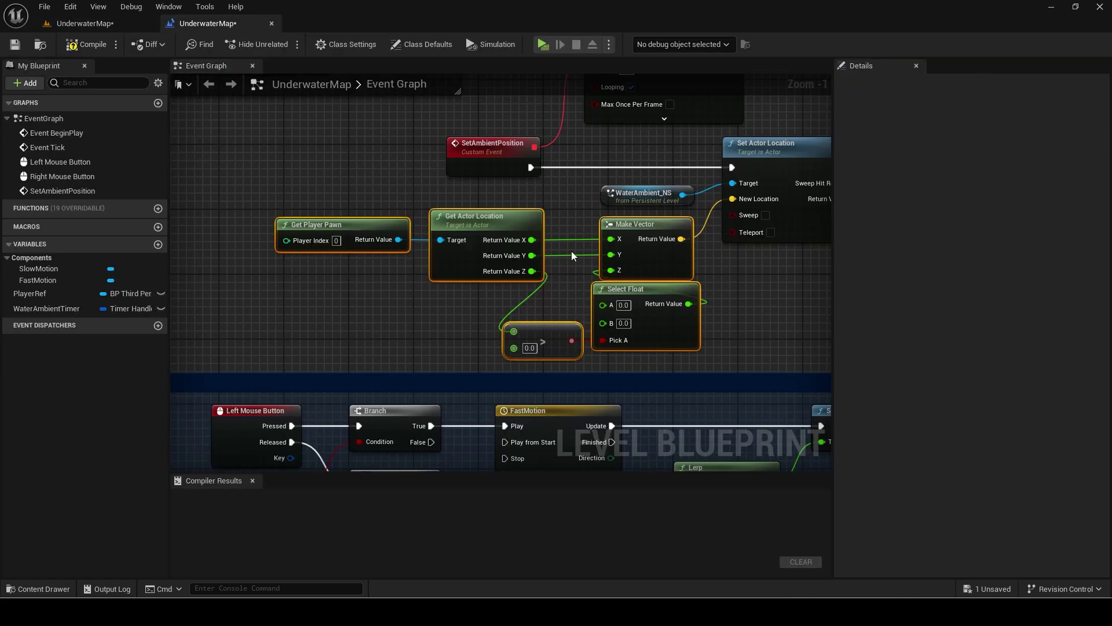
key(BackSpace)
key(BackSpace)
key(BackSpace)
key(BackSpace)
key(BackSpace)
key(BackSpace)
key(BackSpace)
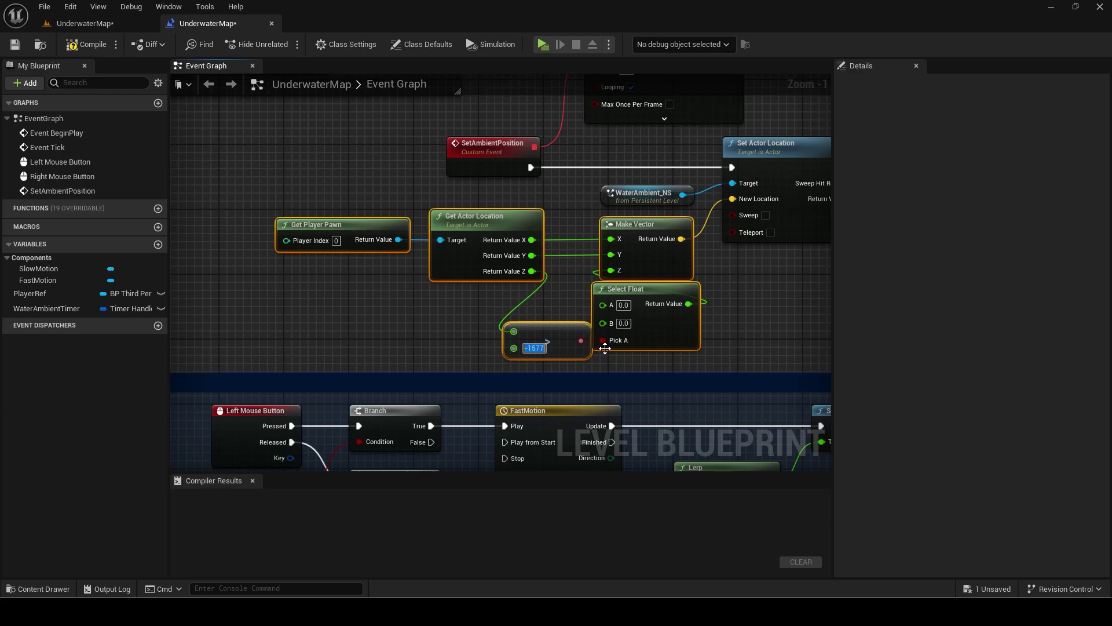
Set Select Float's A to -1577.0, connect the player's Z location to B, and space out the comparison nodes
drag(603, 323, 532, 271)
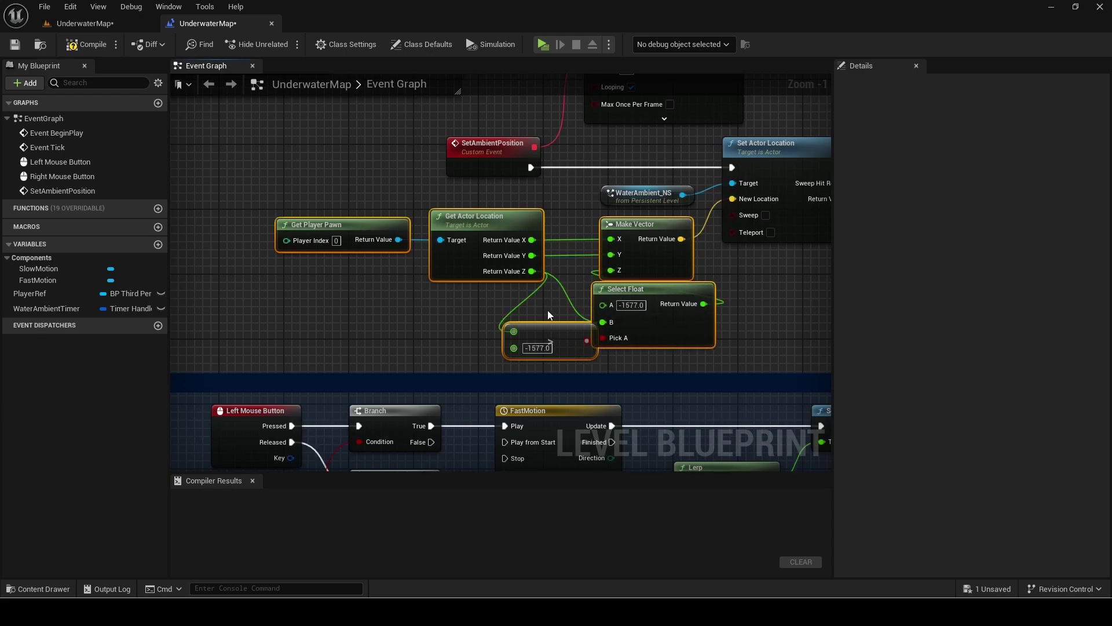
drag(593, 351, 563, 348)
drag(524, 301, 648, 343)
Move the disabled event node and the Slow and fast motion comment block further down, undoing the last node move
scroll(457, 199, down, 6)
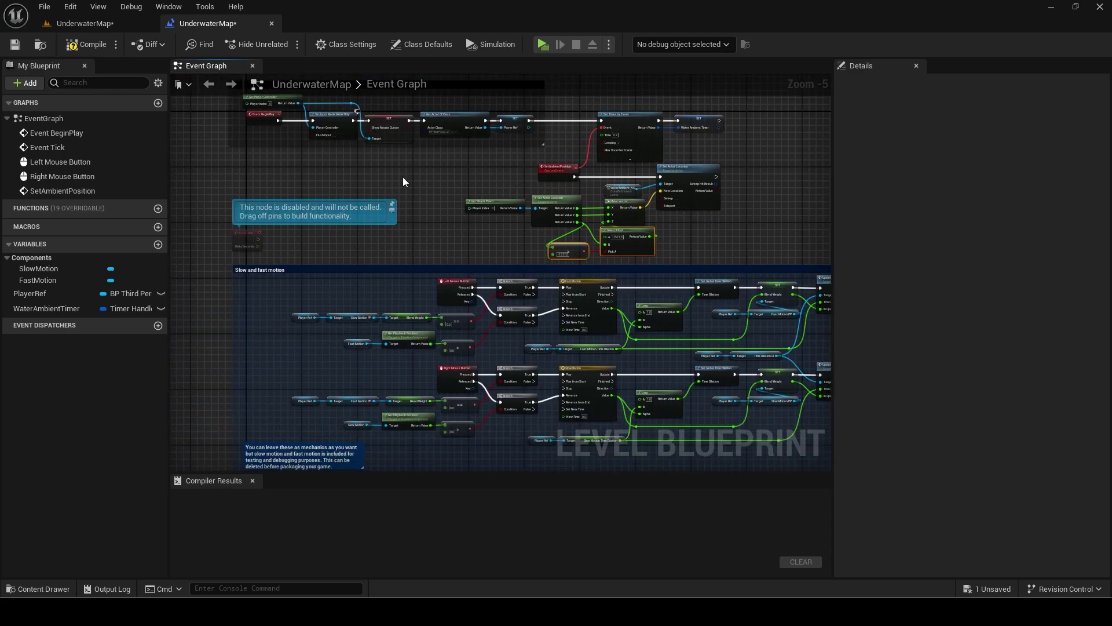
drag(262, 249, 405, 197)
drag(431, 240, 397, 290)
key(ctrl+z)
scroll(463, 158, up, 3)
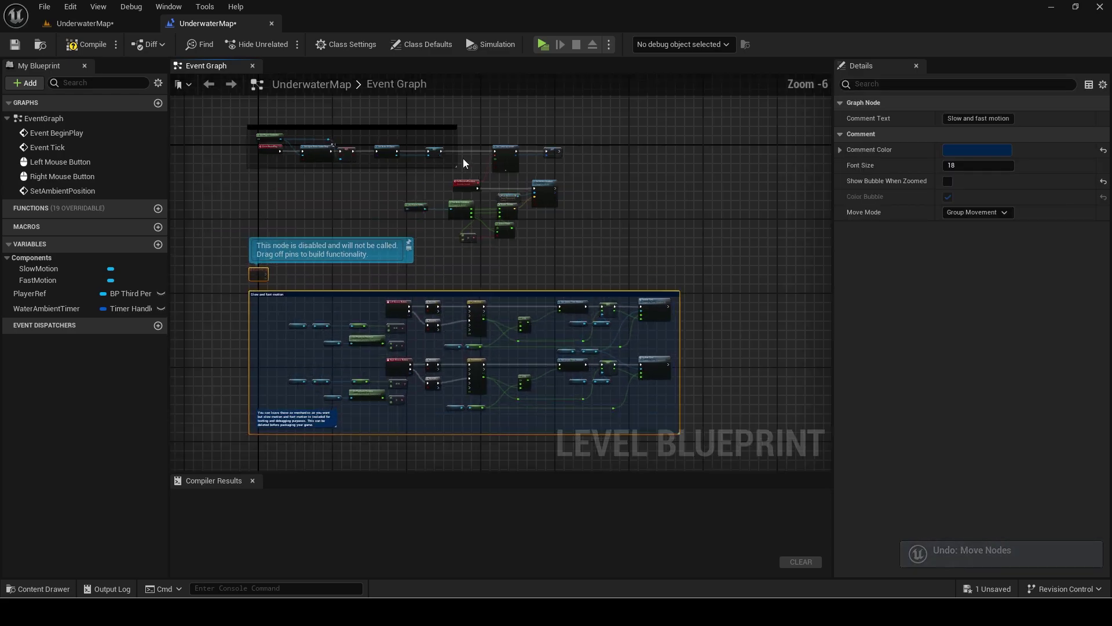
Enlarge the comment box around the Event BeginPlay nodes to enclose the timer and SetAmbientPosition nodes, and compile the Level Blueprint
drag(451, 178, 710, 352)
scroll(606, 163, down, 2)
click(492, 264)
scroll(561, 340, up, 3)
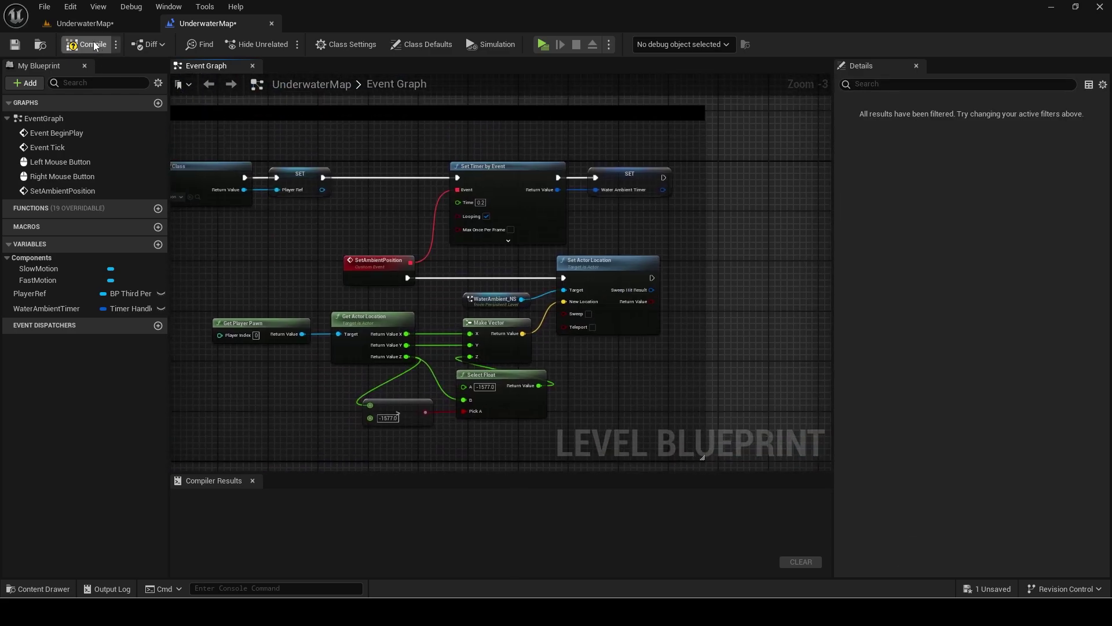
click(86, 44)
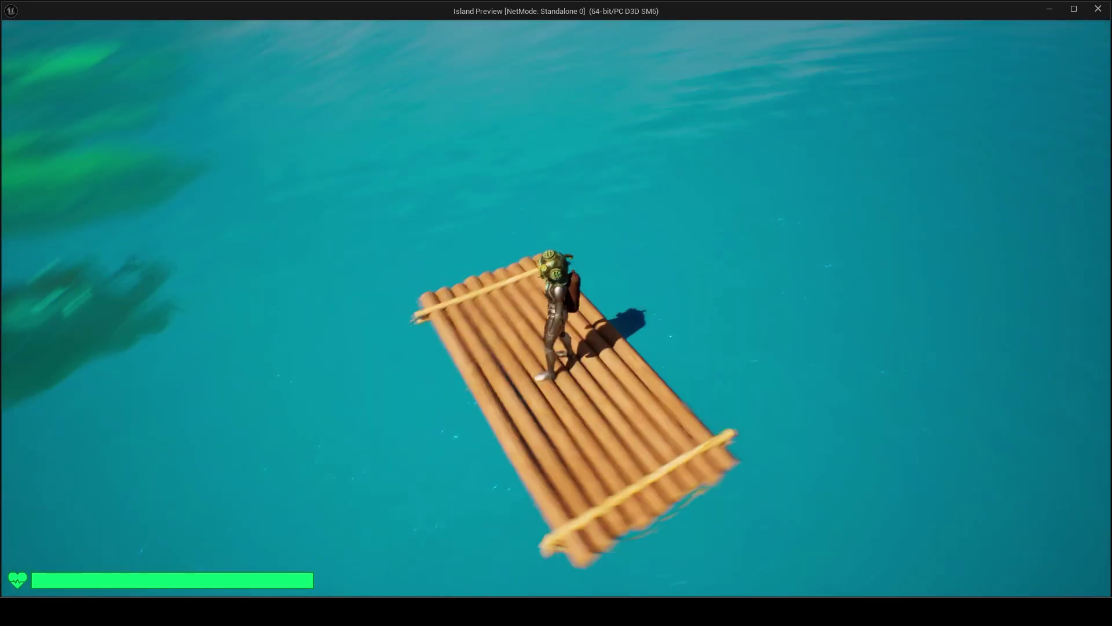
Play the level in a standalone preview and swim underwater towards the small submarine to check the ambient particles around the player
key(d)
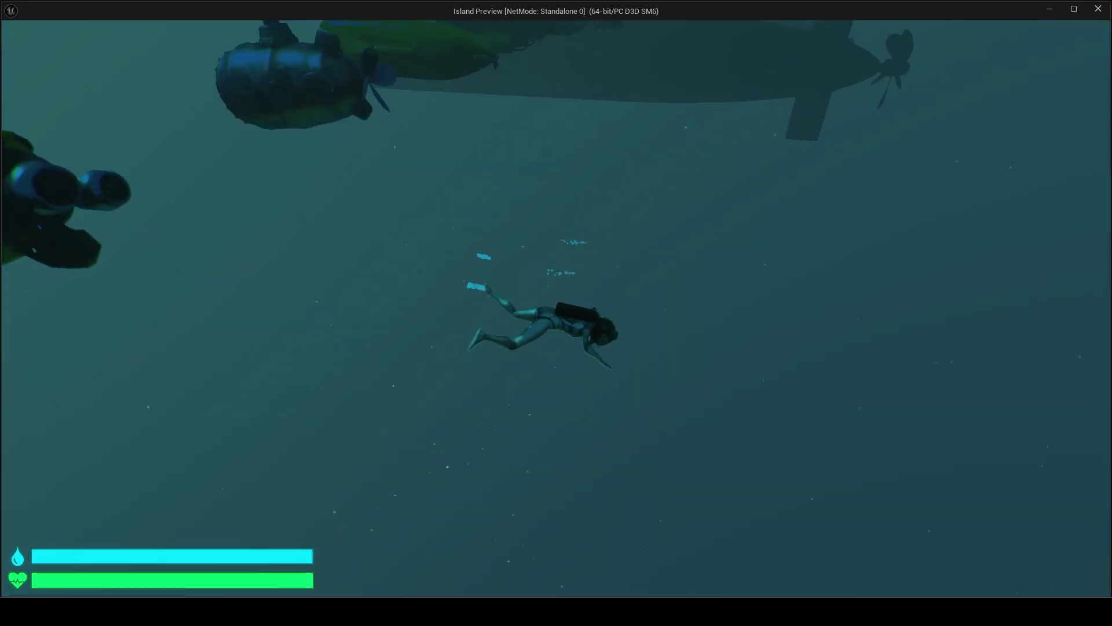
key(a)
key(w)
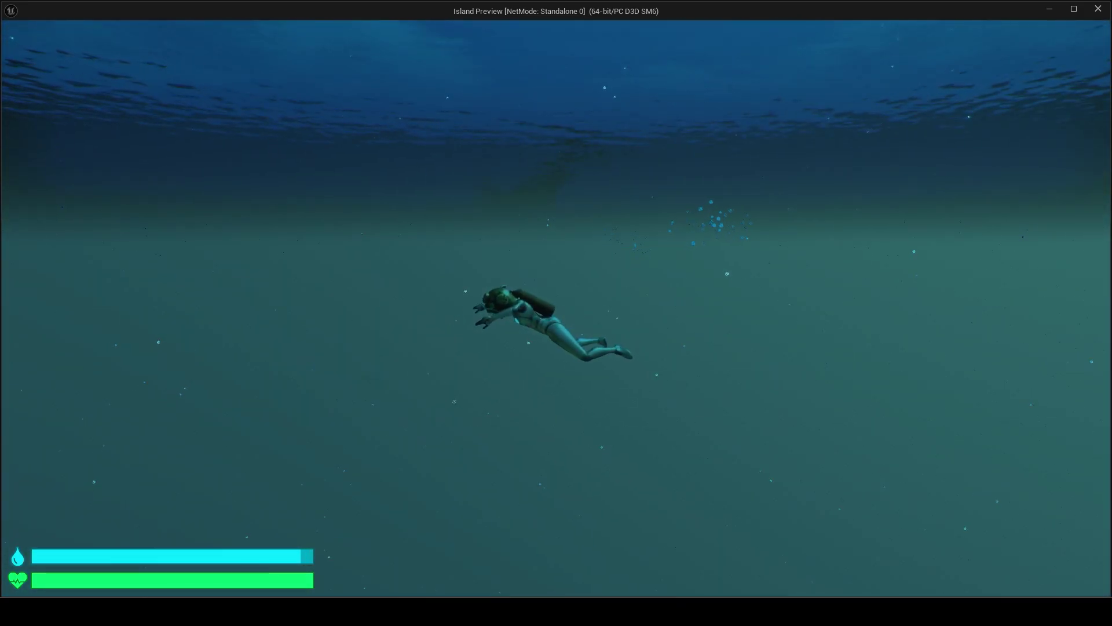
key(d)
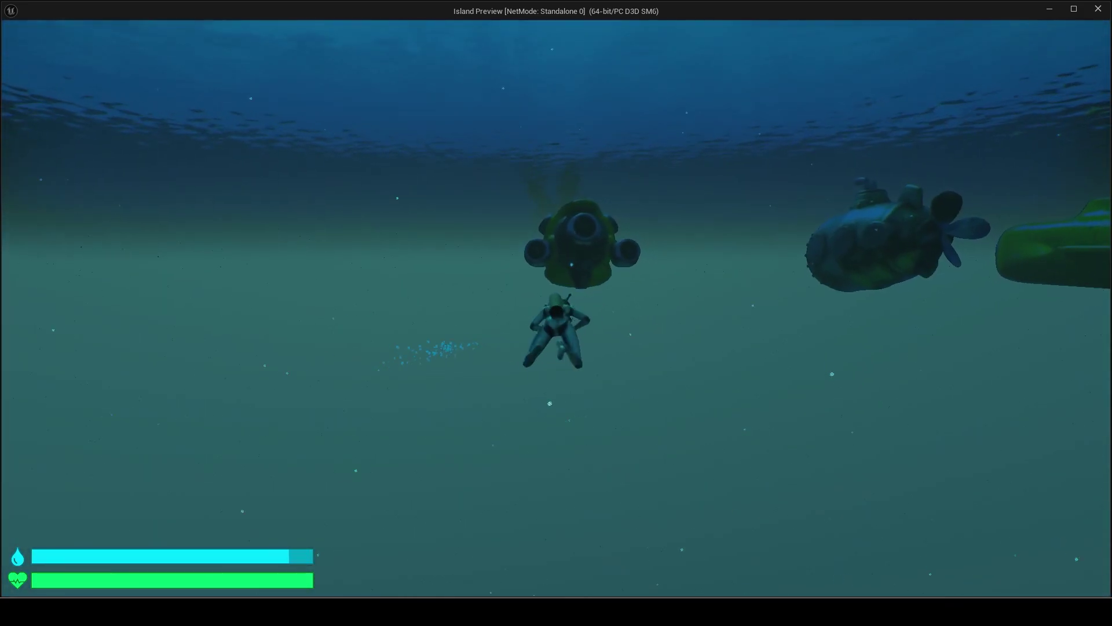
key(w)
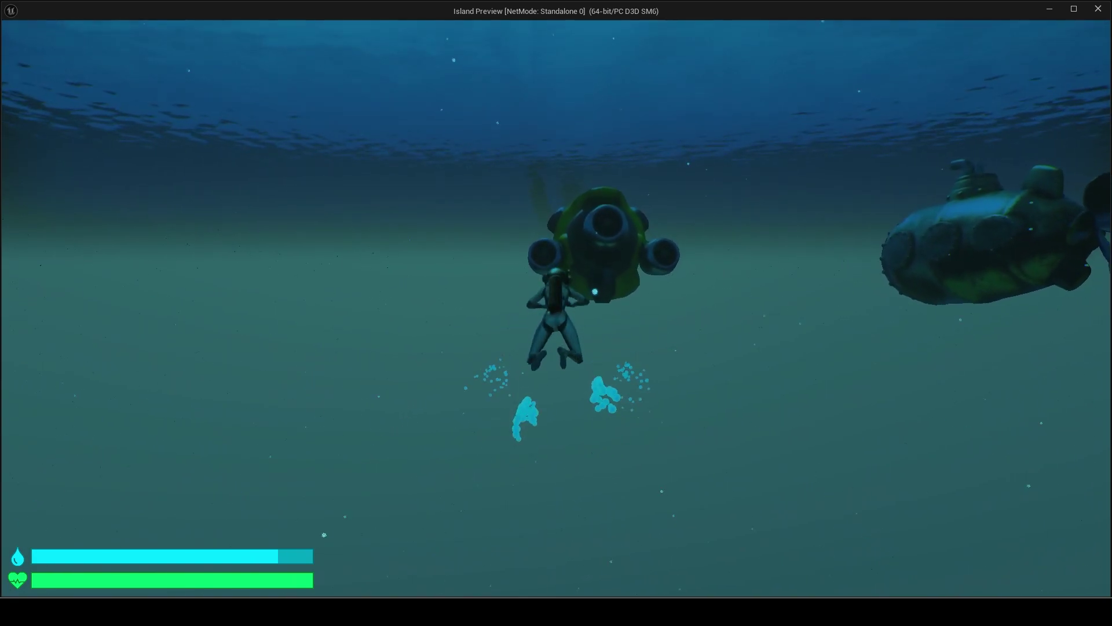
key(w)
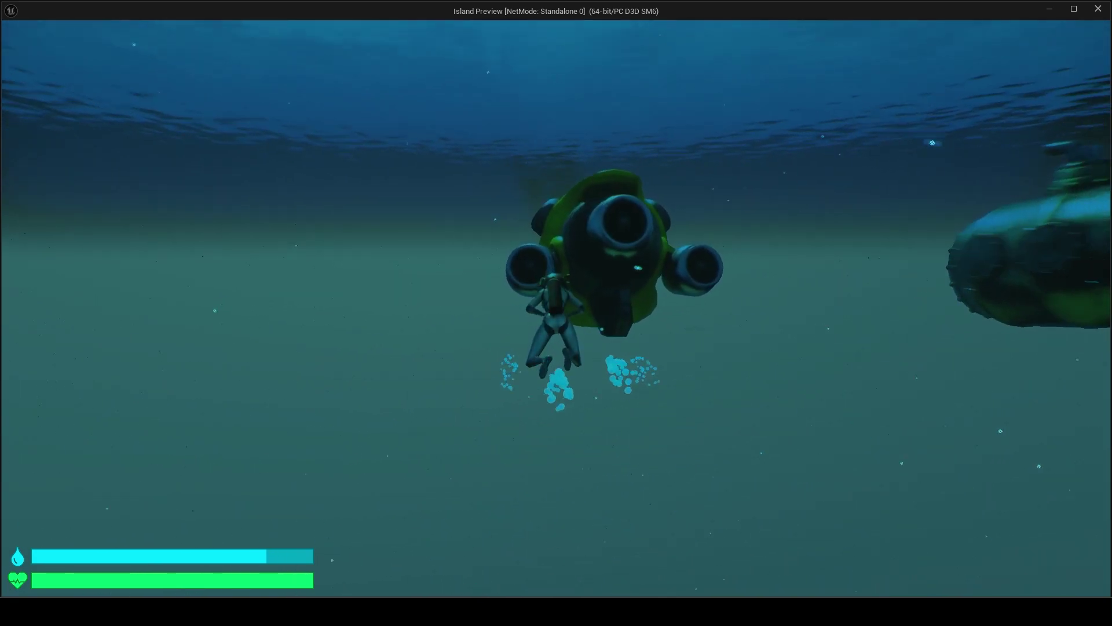
Enter the small green submarine and pilot it down towards the large submarine to check that the particles follow it
key(f)
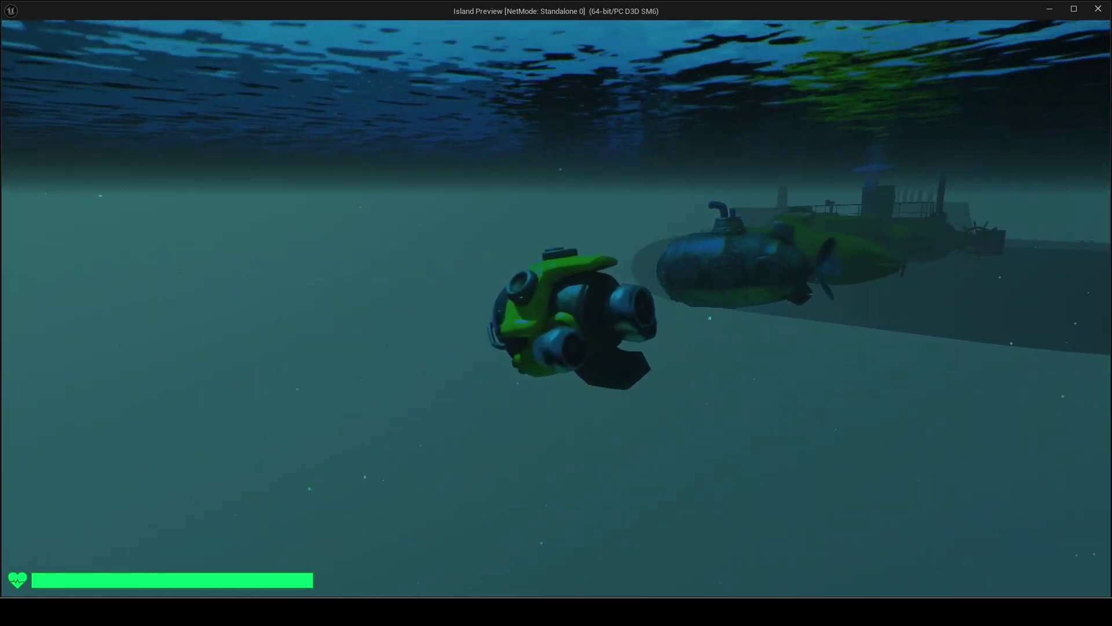
key(w)
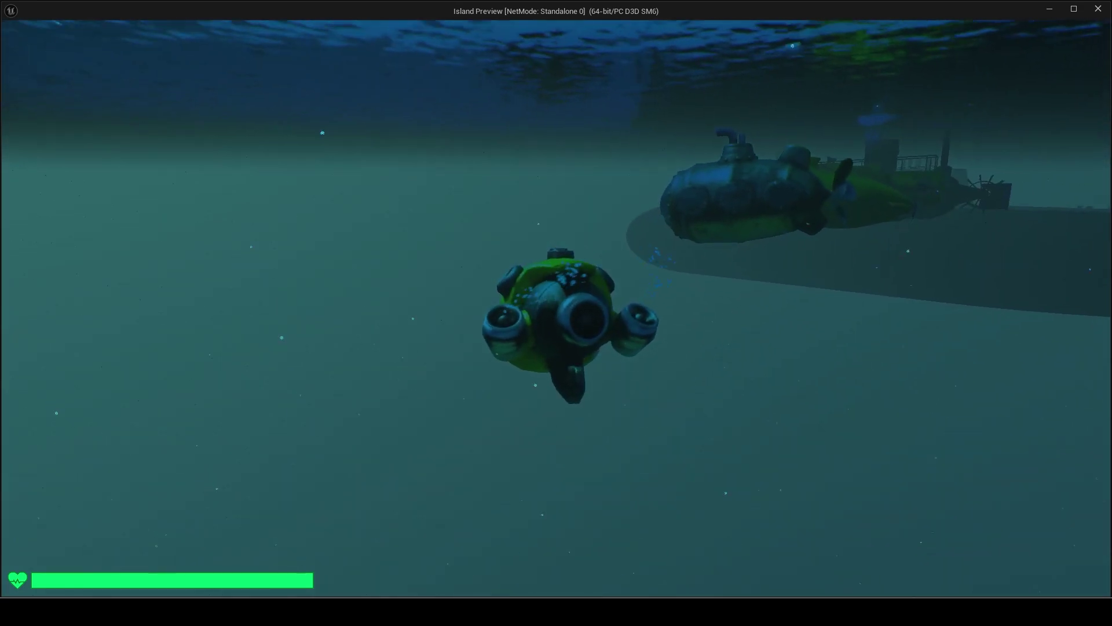
key(q)
key(w)
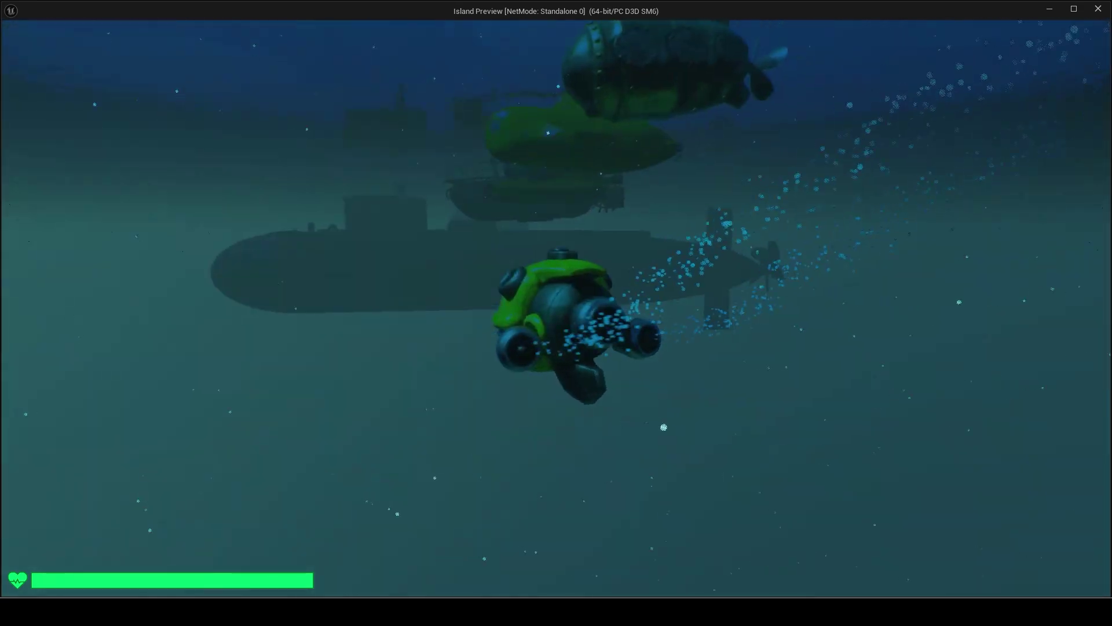
key(w)
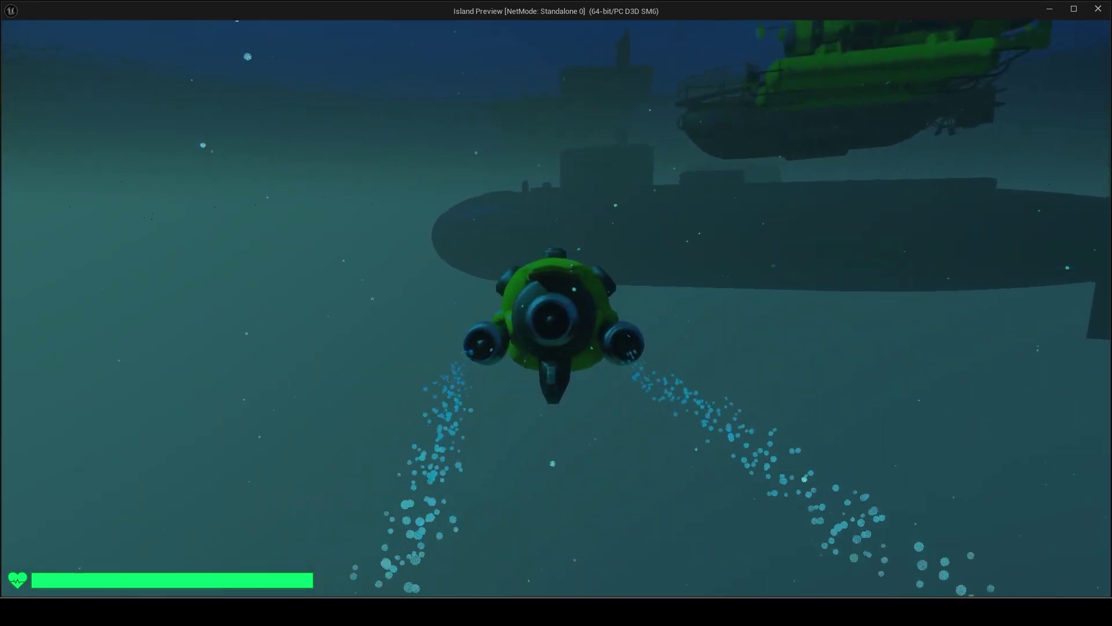
key(w)
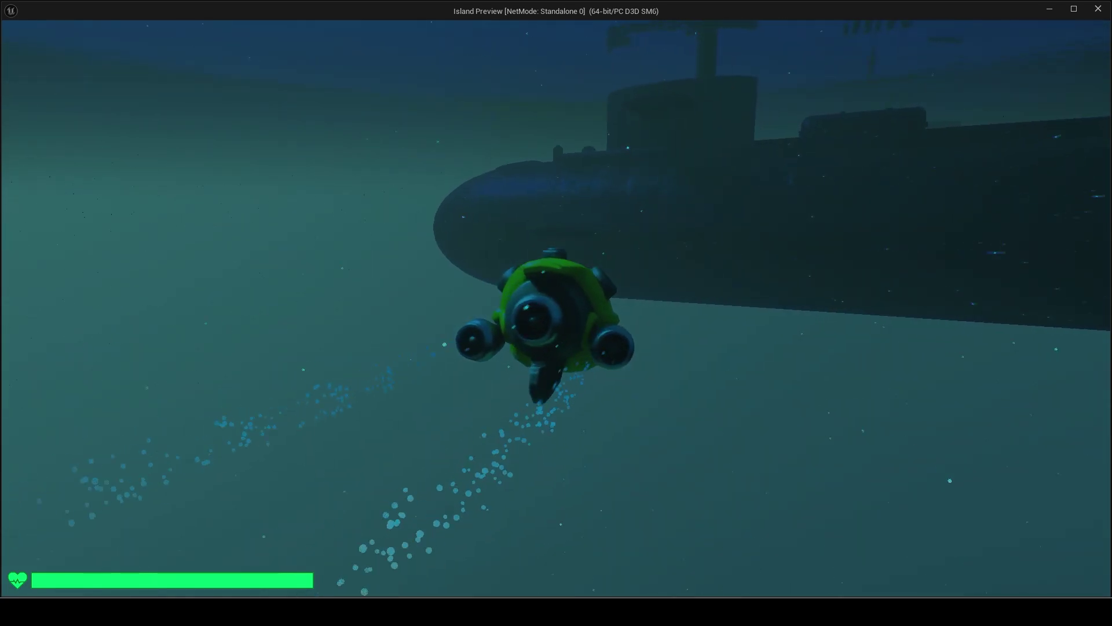
Leave the small submarine, swim towards the large submarine and board it to check the particles there
key(f)
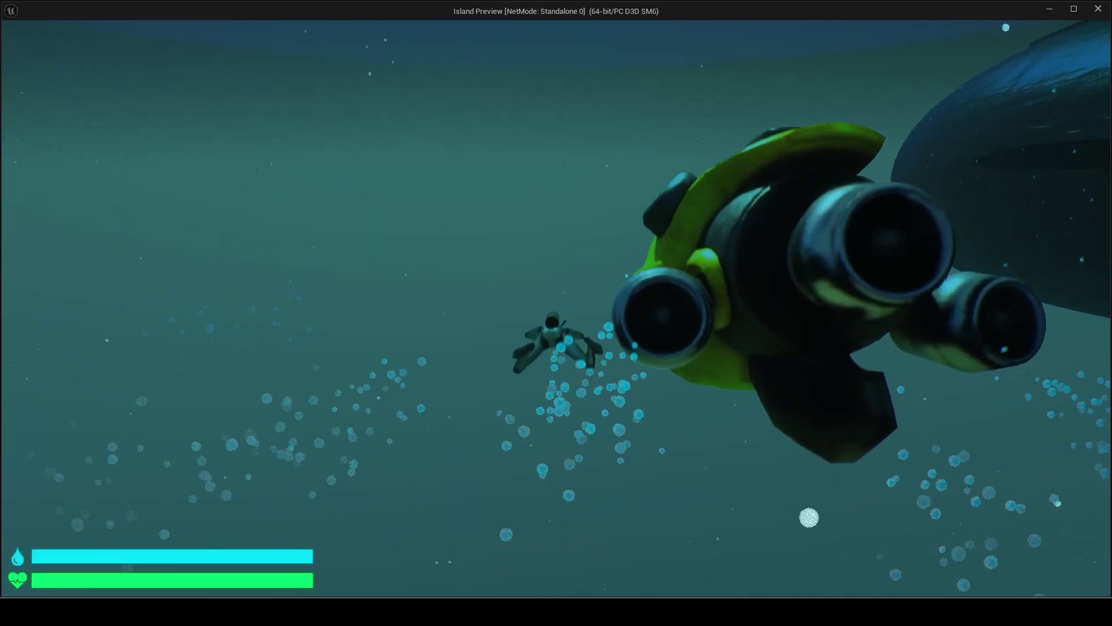
key(w)
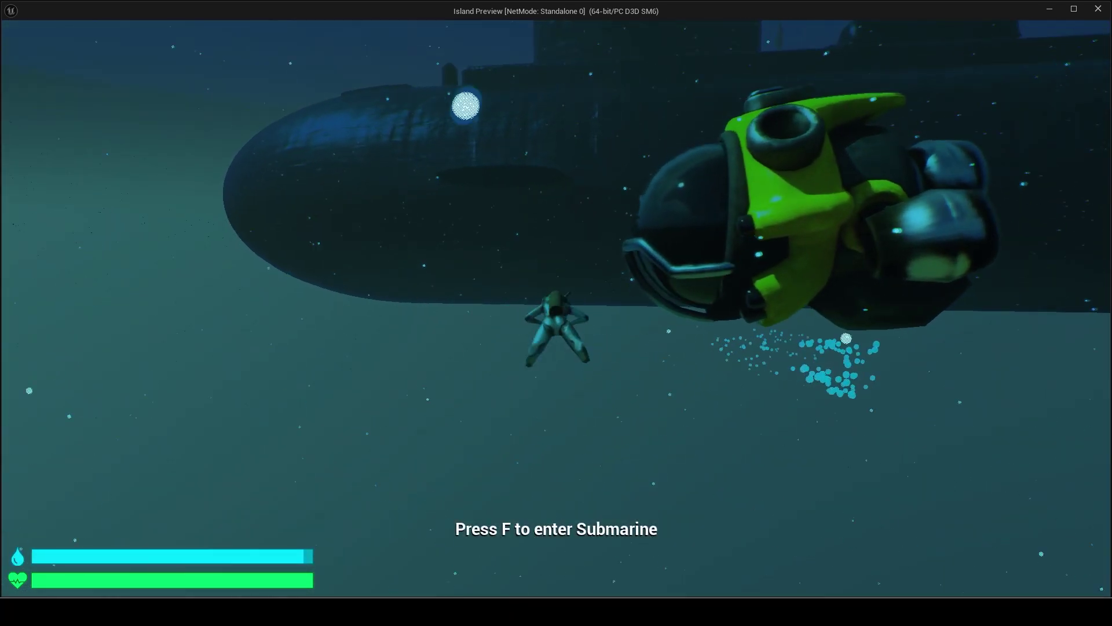
key(f)
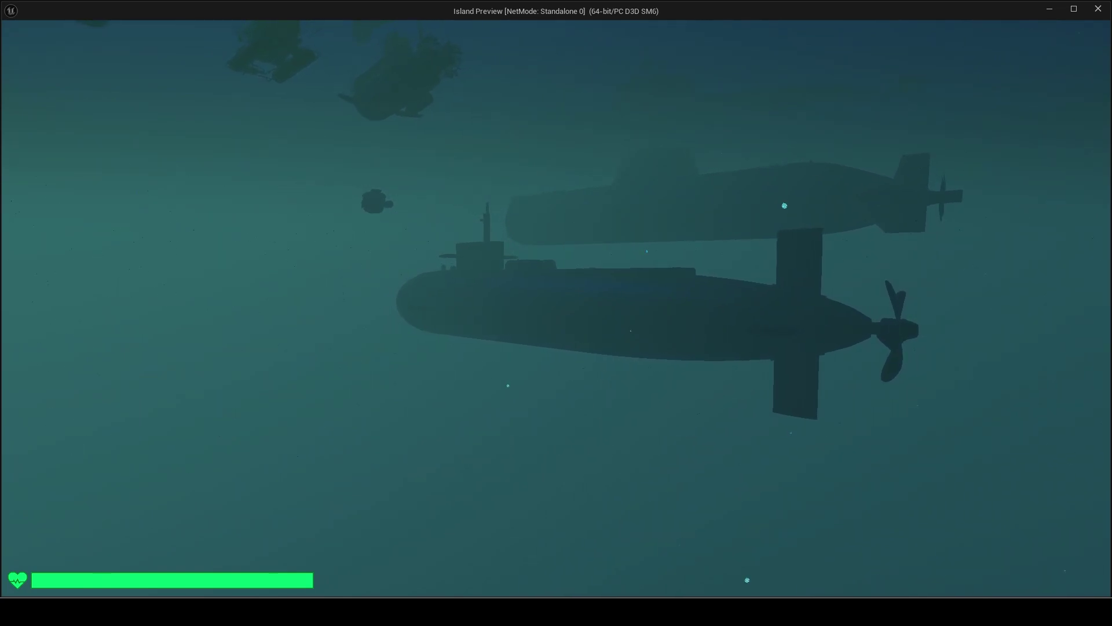